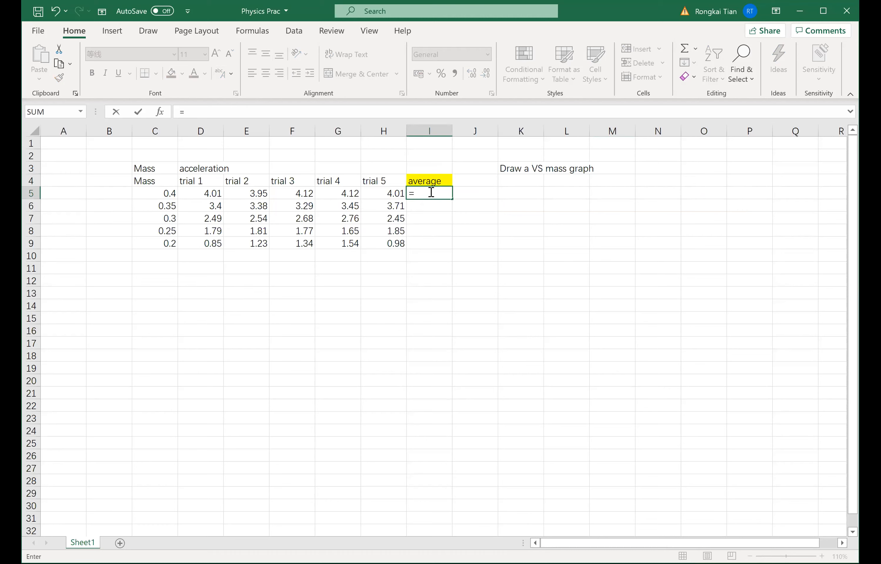
# Enter an AVERAGE formula in I5 covering the five trial values D5:H5.
pyautogui.write('aveag')
pyautogui.press('BackSpace')
pyautogui.press('BackSpace')
pyautogui.press('BackSpace')
pyautogui.press('BackSpace')
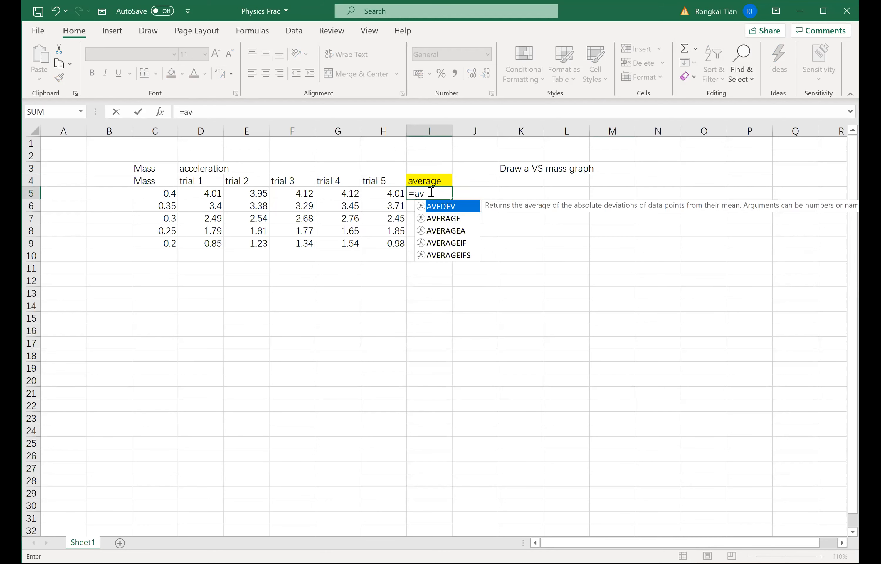
pyautogui.doubleClick(459, 223)
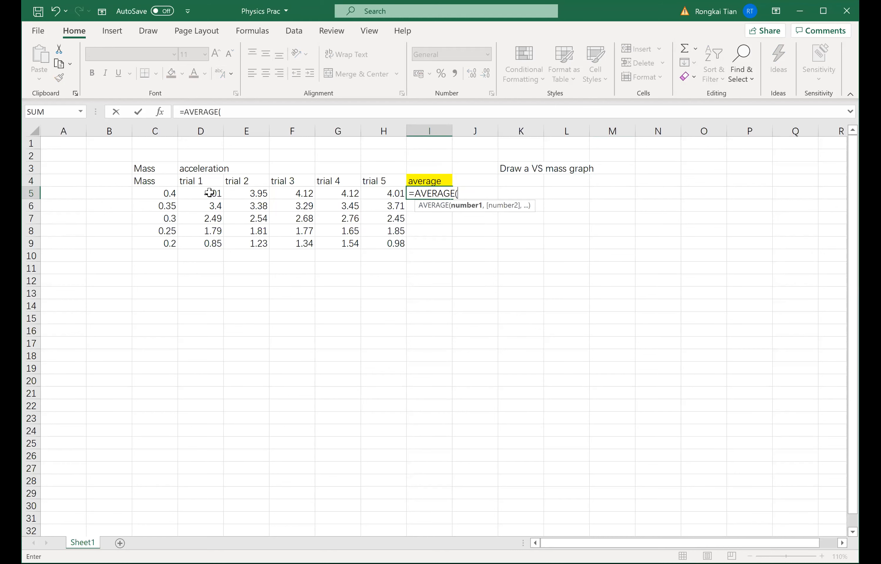
pyautogui.moveTo(209, 192); pyautogui.dragTo(387, 193)
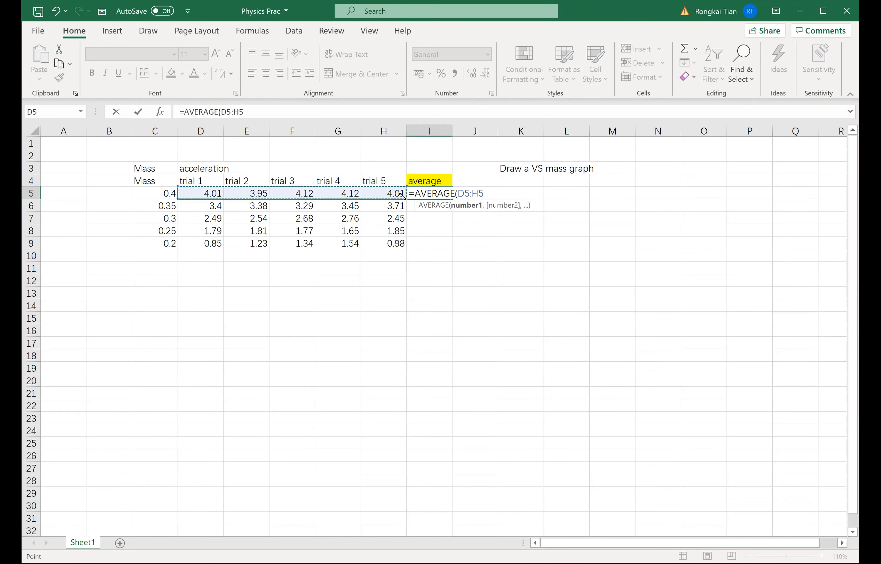
pyautogui.write(')')
pyautogui.press('Return')
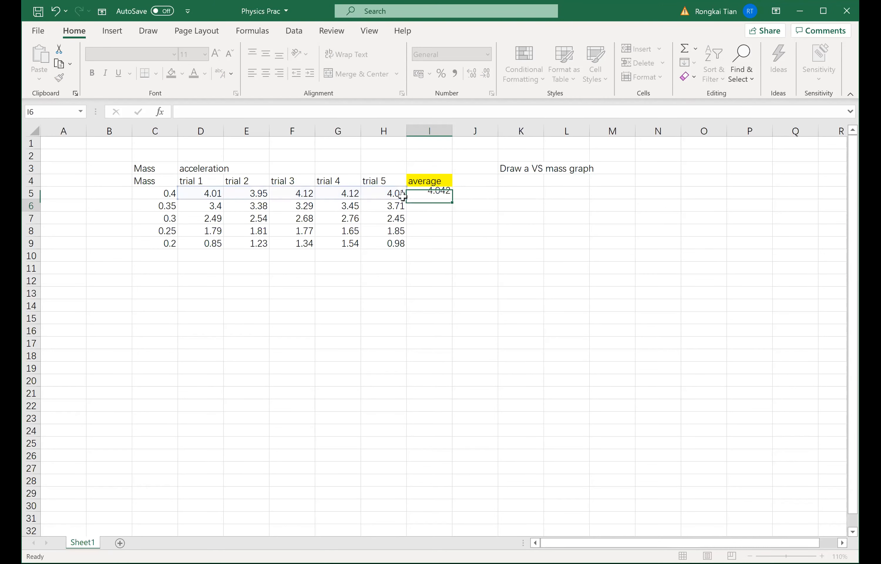
# Fill the average formula from I5 down to I9 and check the last row's result against its trial values.
pyautogui.click(421, 191)
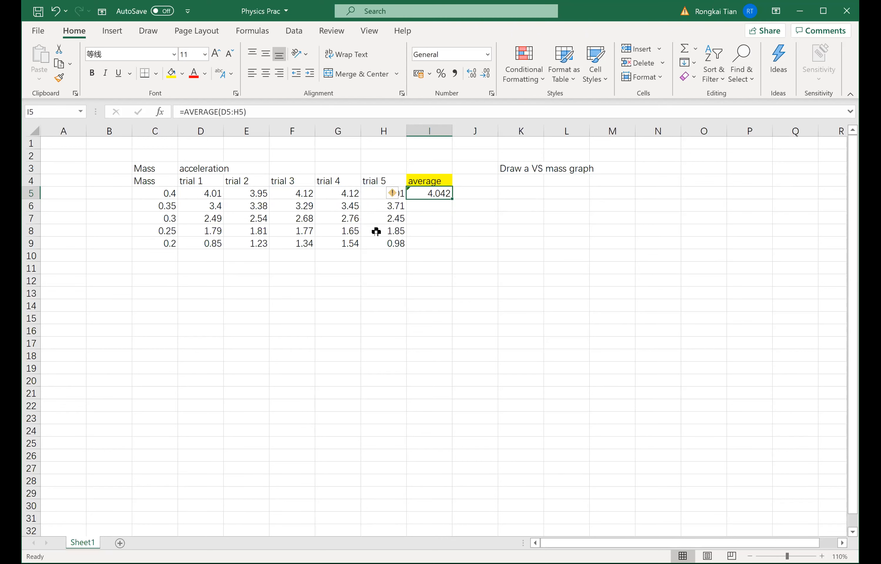
pyautogui.click(821, 556)
pyautogui.click(821, 556)
pyautogui.click(821, 556)
pyautogui.click(821, 556)
pyautogui.click(821, 556)
pyautogui.click(821, 556)
pyautogui.click(821, 556)
pyautogui.click(822, 556)
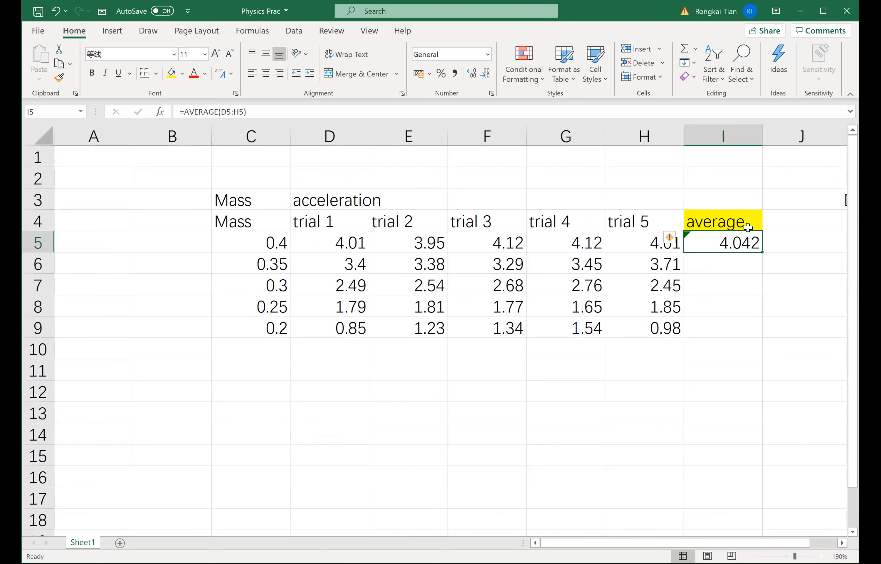
pyautogui.moveTo(764, 252); pyautogui.dragTo(761, 333)
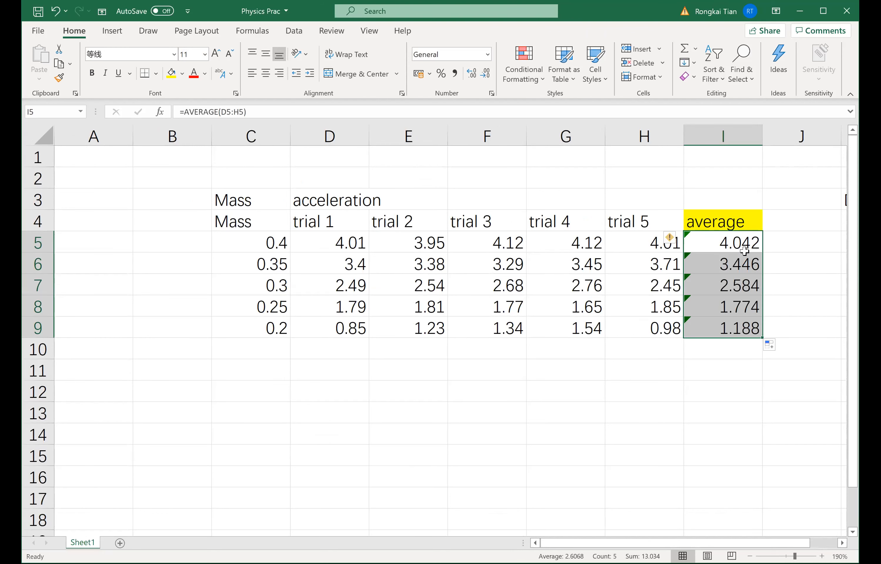
pyautogui.click(726, 366)
pyautogui.click(732, 330)
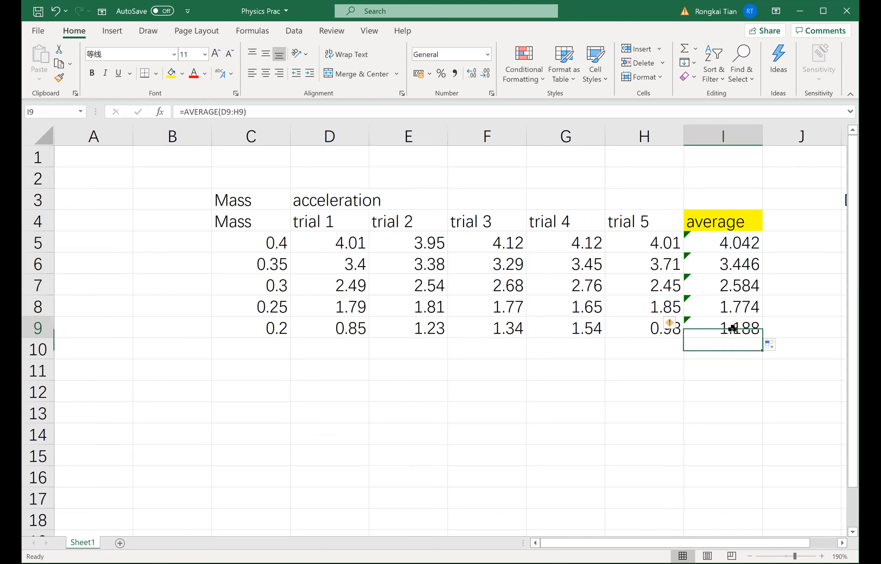
pyautogui.moveTo(346, 328); pyautogui.dragTo(621, 319)
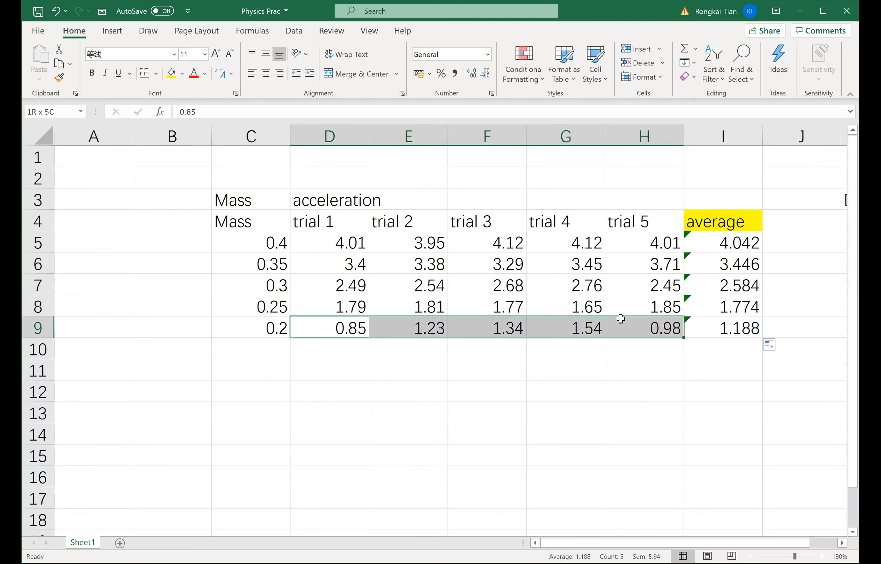
# Left-align the mass column C3:C9 and colour its text red, and colour the trial and average cells D4:I9 blue.
pyautogui.moveTo(245, 195); pyautogui.dragTo(242, 329)
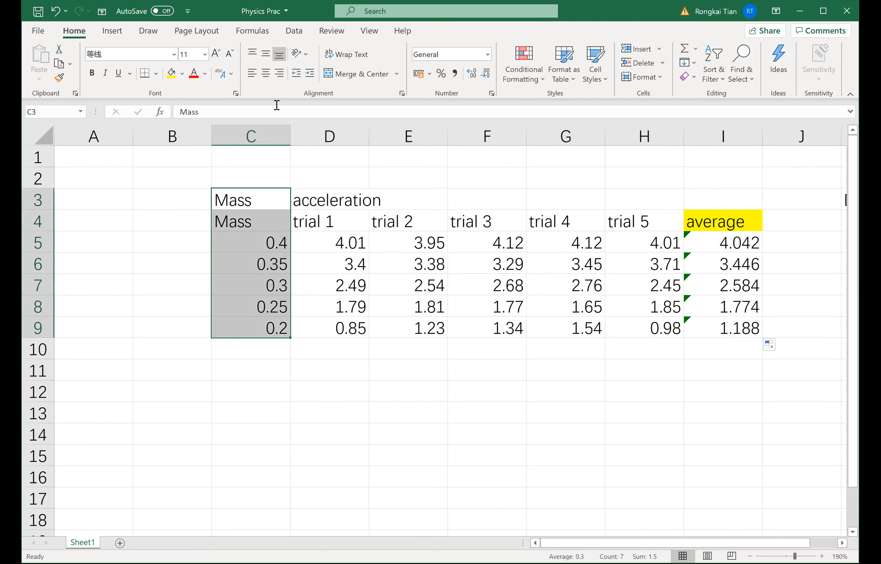
pyautogui.click(251, 73)
pyautogui.click(194, 73)
pyautogui.click(404, 391)
pyautogui.moveTo(349, 222); pyautogui.dragTo(733, 324)
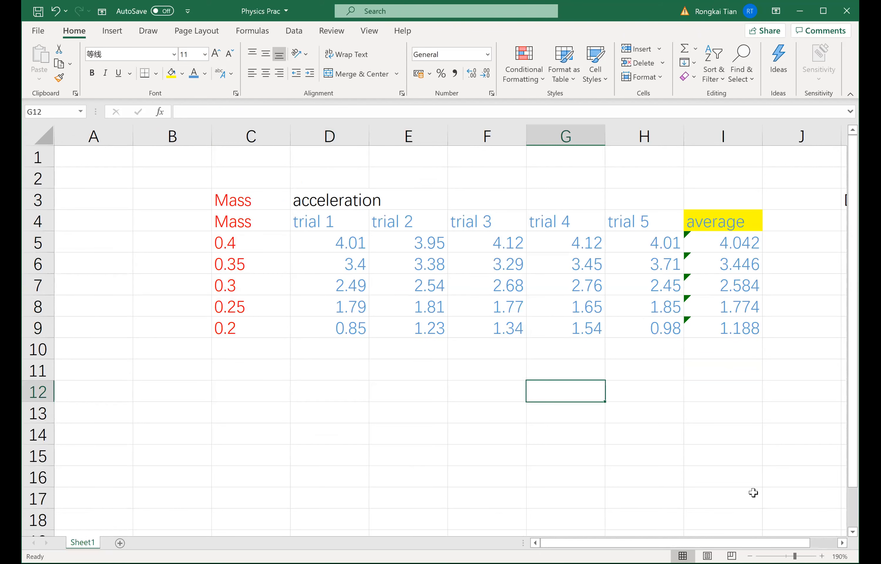
# Move the "Draw a VS mass graph" note from K3 up to K1.
pyautogui.click(842, 542)
pyautogui.click(841, 542)
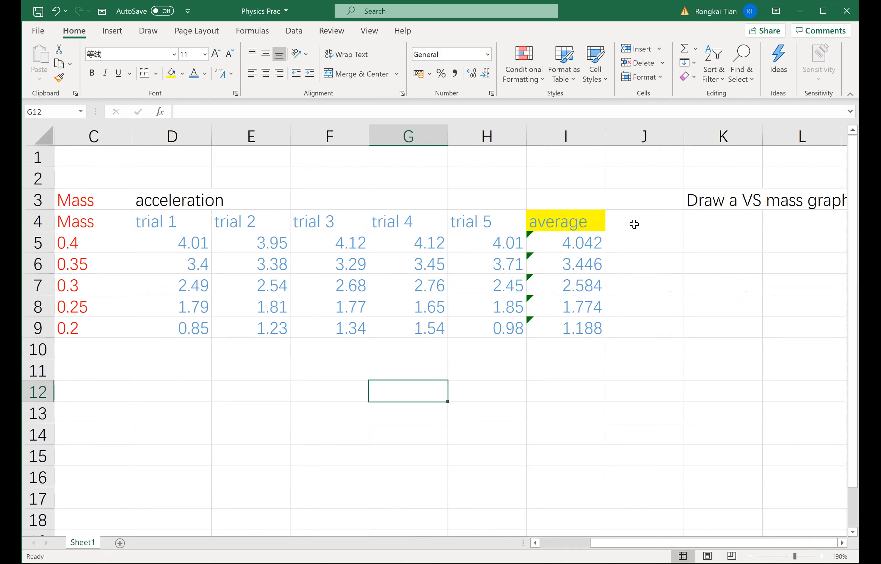
pyautogui.click(741, 197)
pyautogui.moveTo(708, 180); pyautogui.dragTo(710, 157)
# Enter the heading "max-min/2 root N" in J4 beside the average column.
pyautogui.click(644, 220)
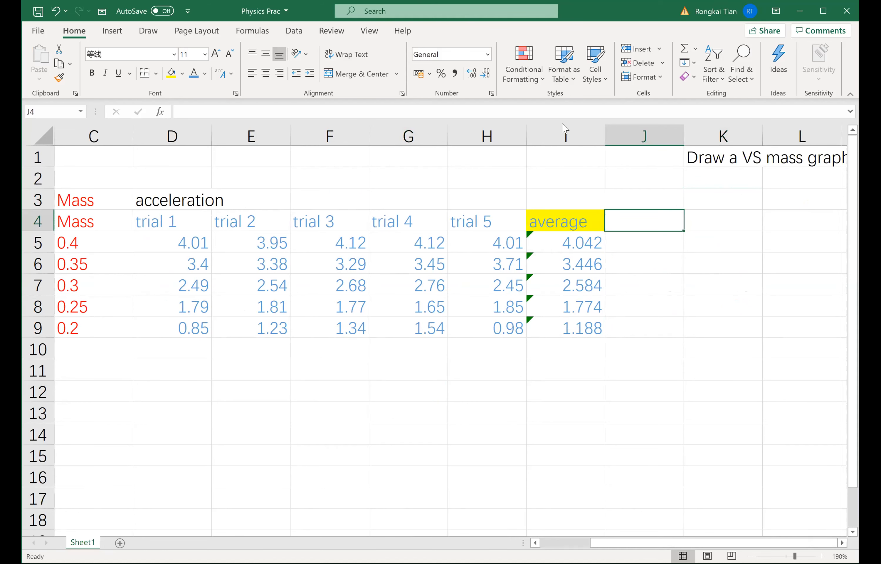
pyautogui.write('=')
pyautogui.press('Escape')
pyautogui.write('max-min')
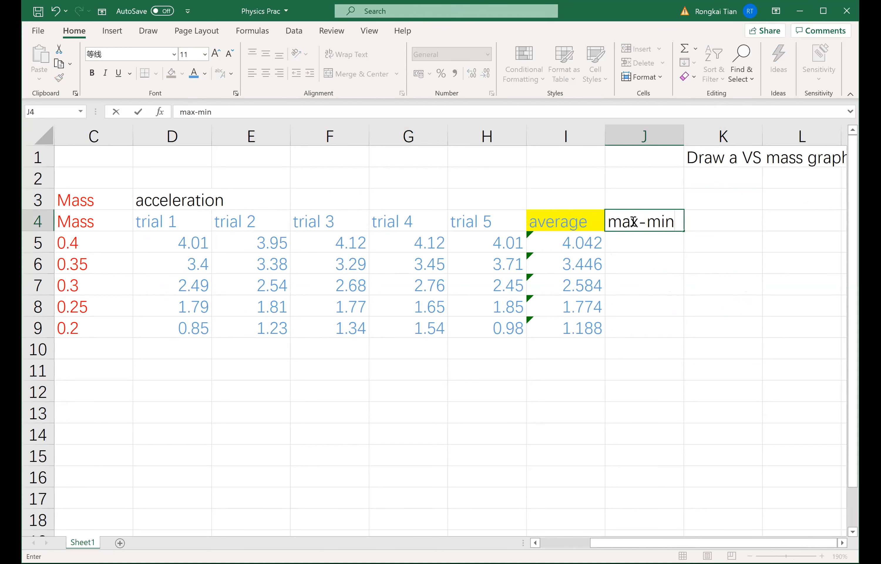
pyautogui.write('/2 root N')
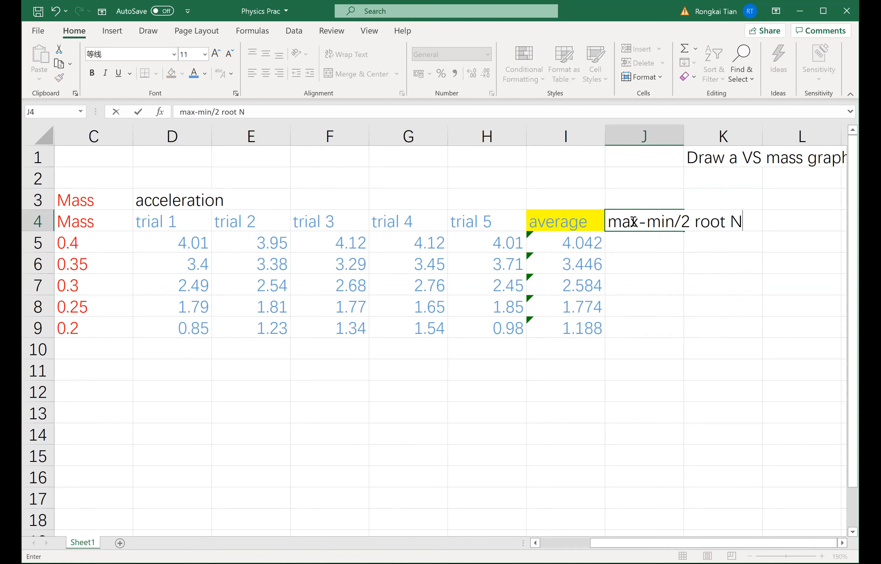
pyautogui.click(639, 259)
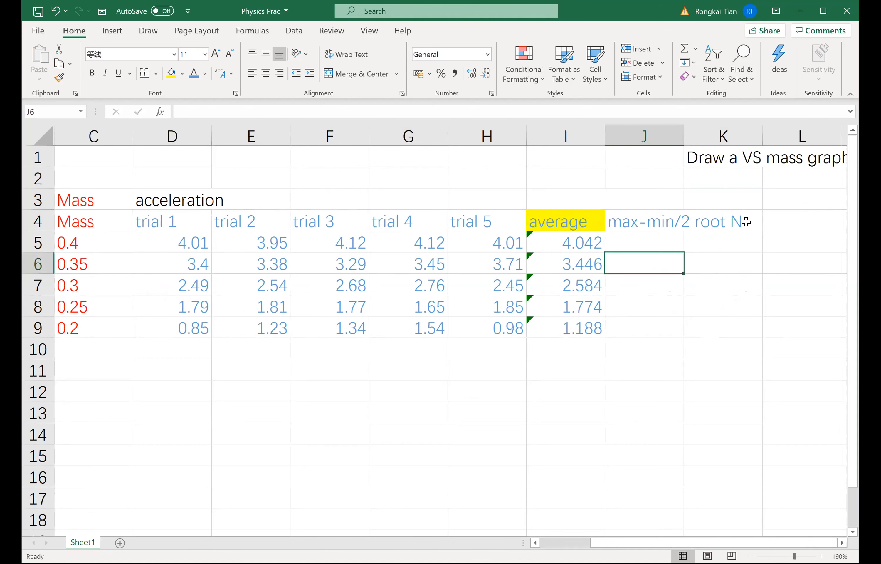
pyautogui.click(693, 222)
pyautogui.click(641, 222)
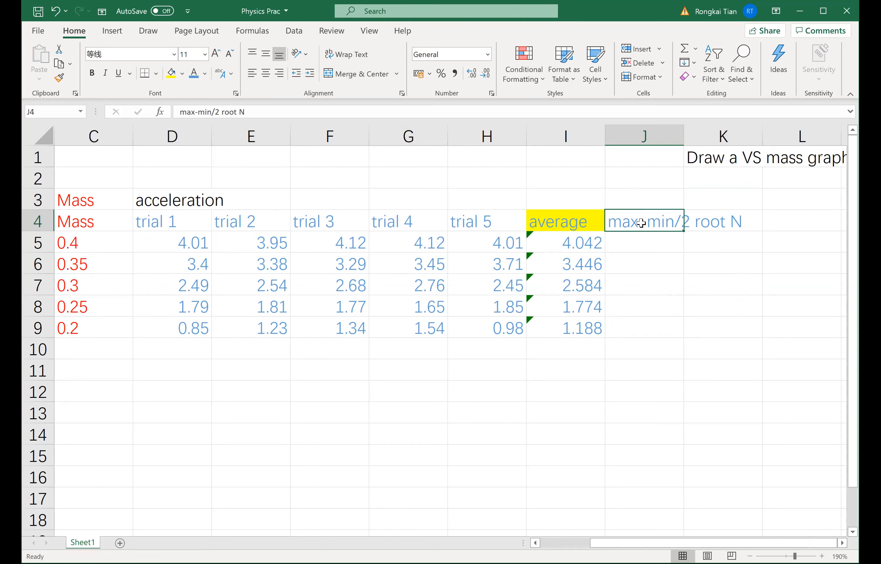
# Enter a MAX formula in J5 covering the trial values D5:H5.
pyautogui.doubleClick(641, 238)
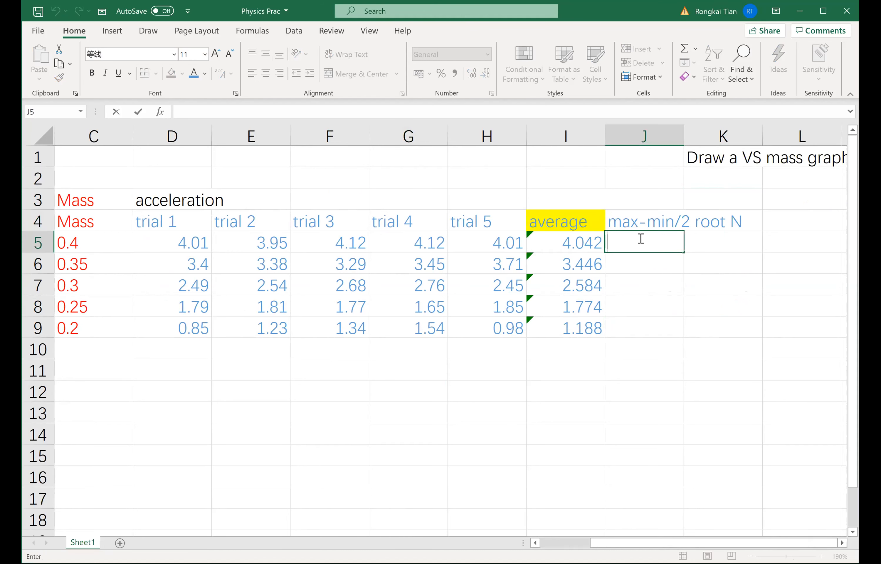
pyautogui.write('=')
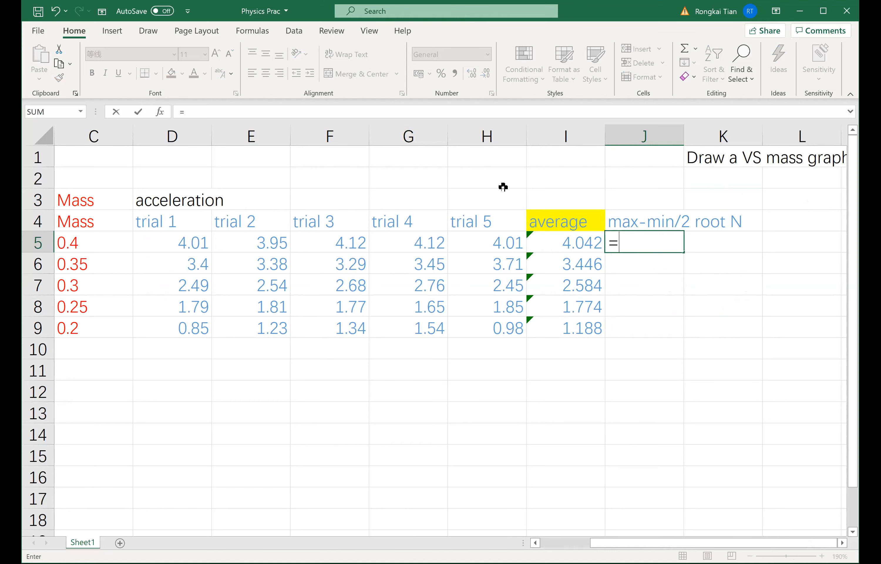
pyautogui.write('max')
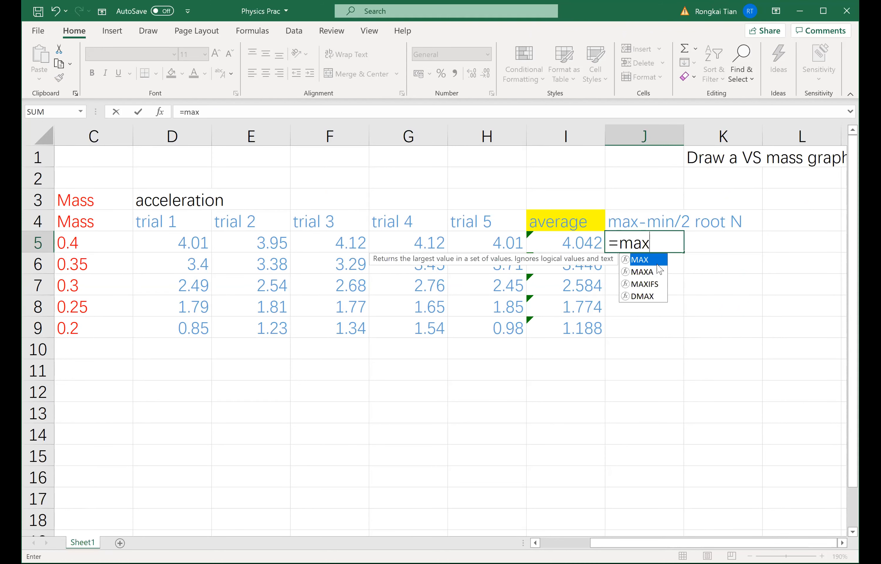
pyautogui.doubleClick(659, 264)
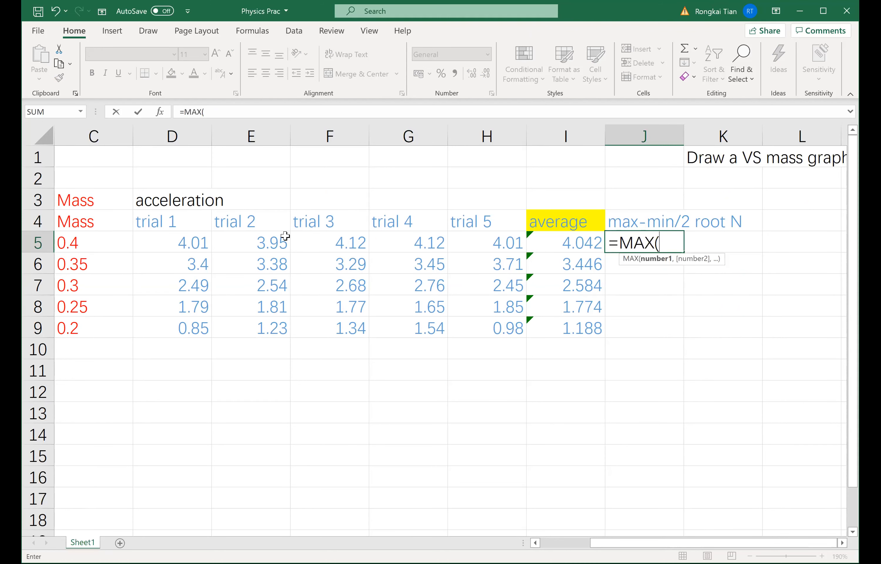
pyautogui.click(167, 240)
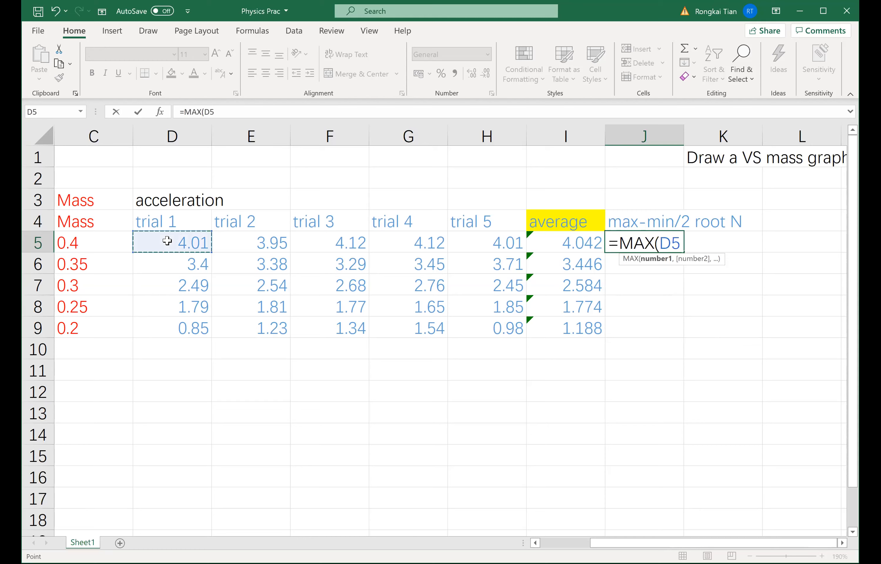
pyautogui.moveTo(167, 241); pyautogui.dragTo(488, 242)
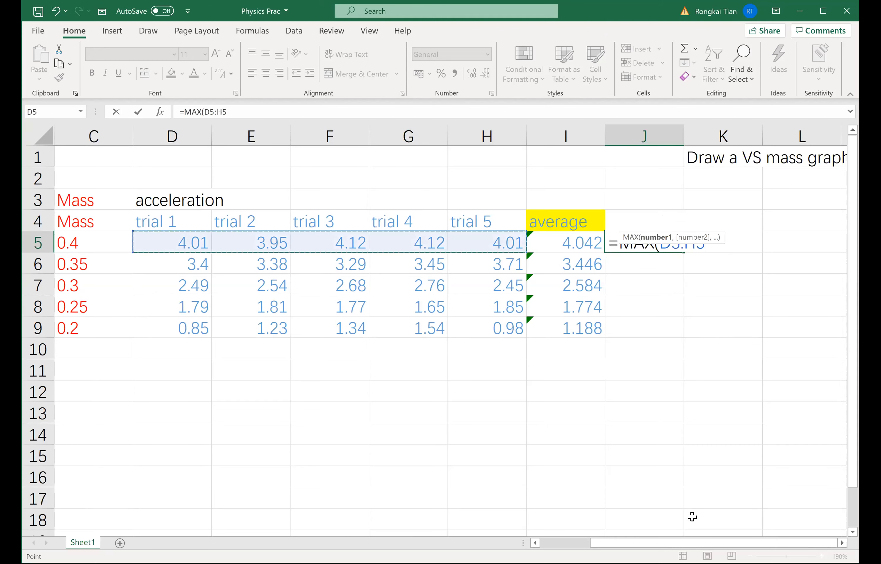
pyautogui.press('Return')
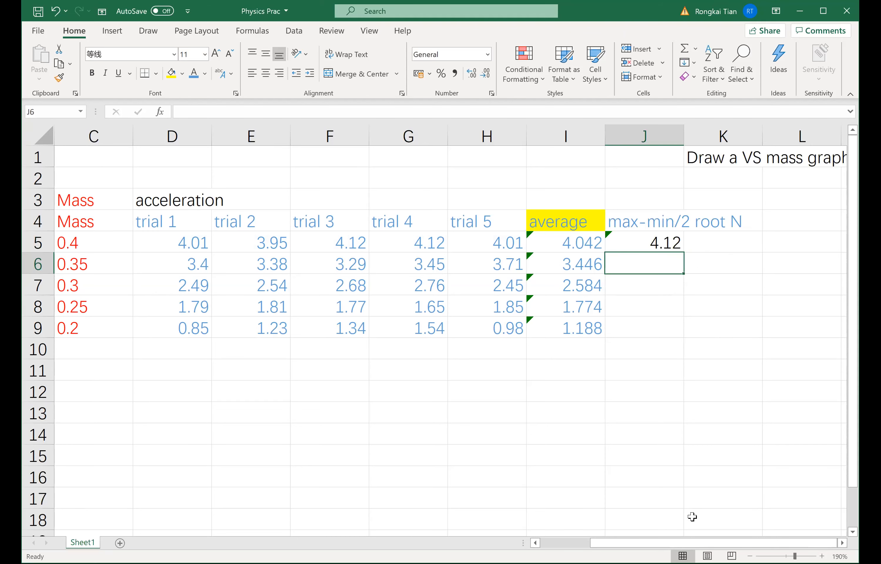
# Highlight the 0.4 mass row's trial values D5:H5 with a yellow fill.
pyautogui.click(672, 246)
pyautogui.moveTo(472, 237); pyautogui.dragTo(183, 242)
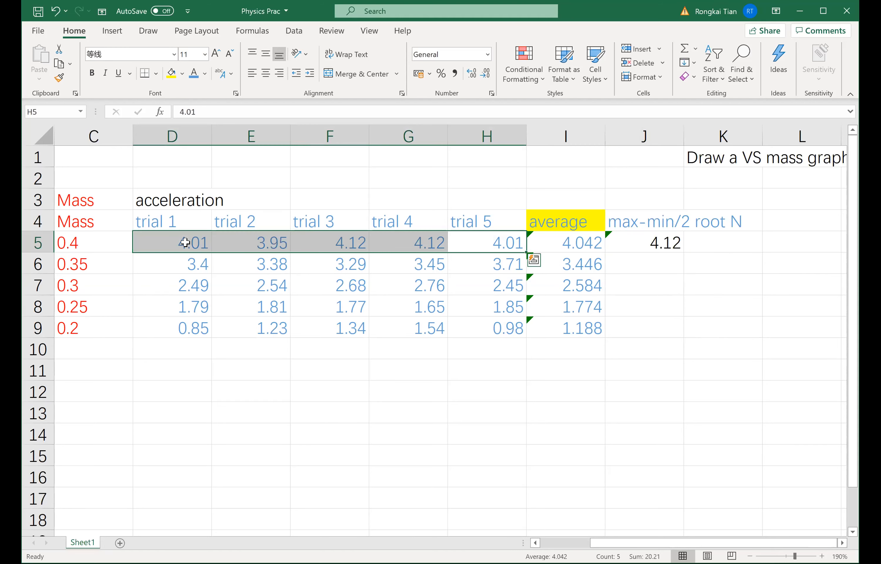
pyautogui.click(170, 74)
pyautogui.click(666, 243)
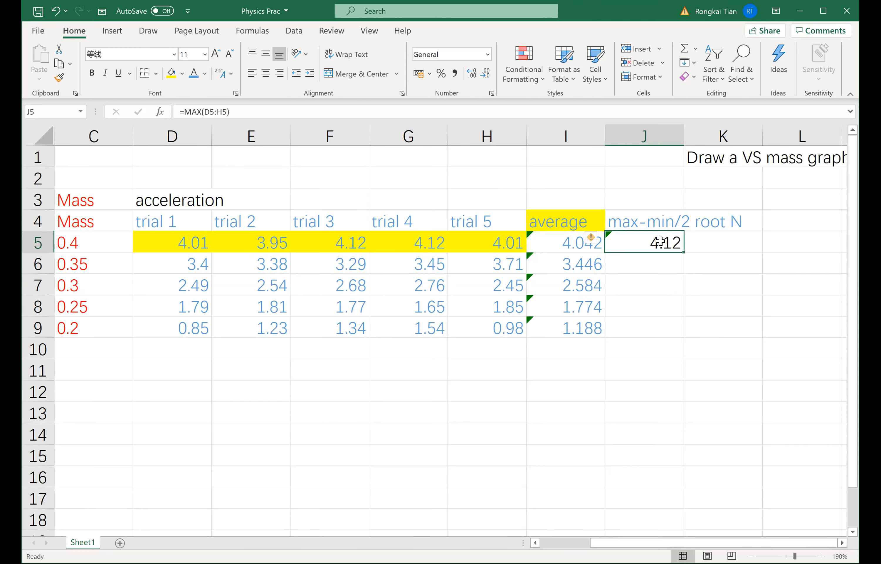
# Copy the "max-min/2 root N" heading from J4 into J3.
pyautogui.click(656, 222)
pyautogui.hotkey('ctrl', 'c')
pyautogui.click(650, 196)
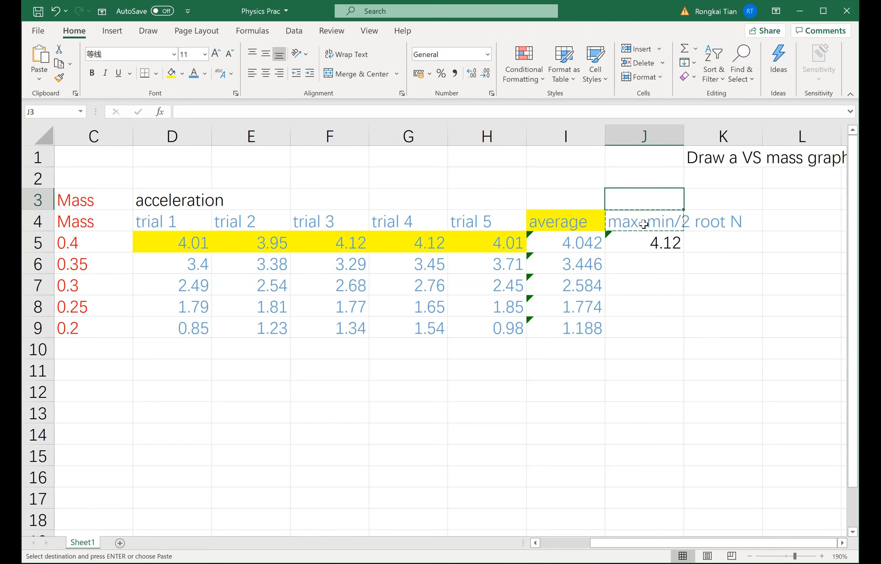
pyautogui.press('Return')
pyautogui.press('Return')
# Shorten the heading in J4 to "max".
pyautogui.click(643, 224)
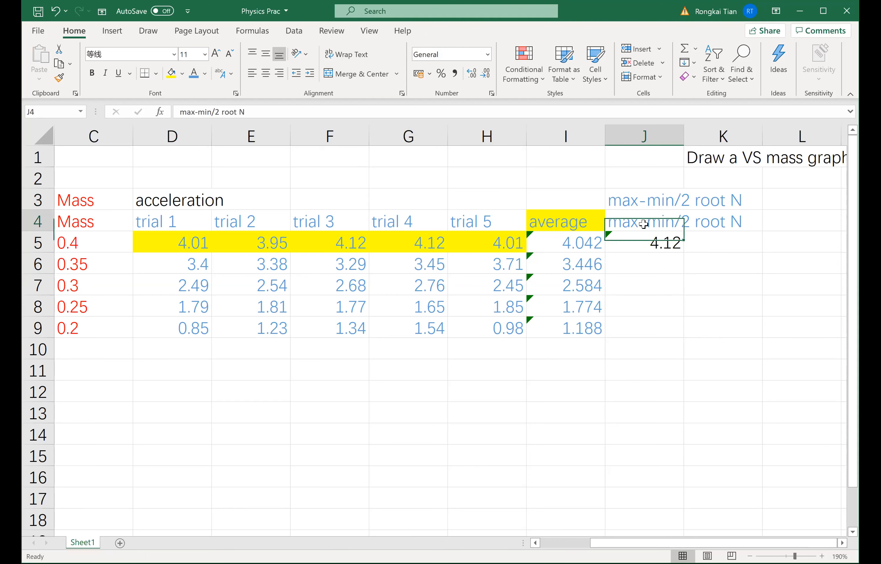
pyautogui.doubleClick(642, 222)
pyautogui.hotkey('shift', 'End')
pyautogui.moveTo(642, 222); pyautogui.dragTo(835, 218)
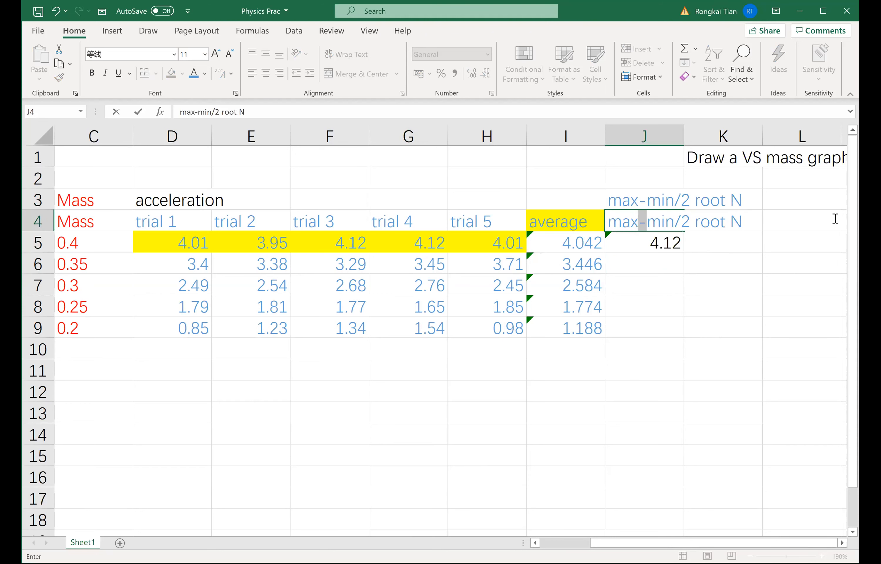
pyautogui.press('BackSpace')
pyautogui.press('Return')
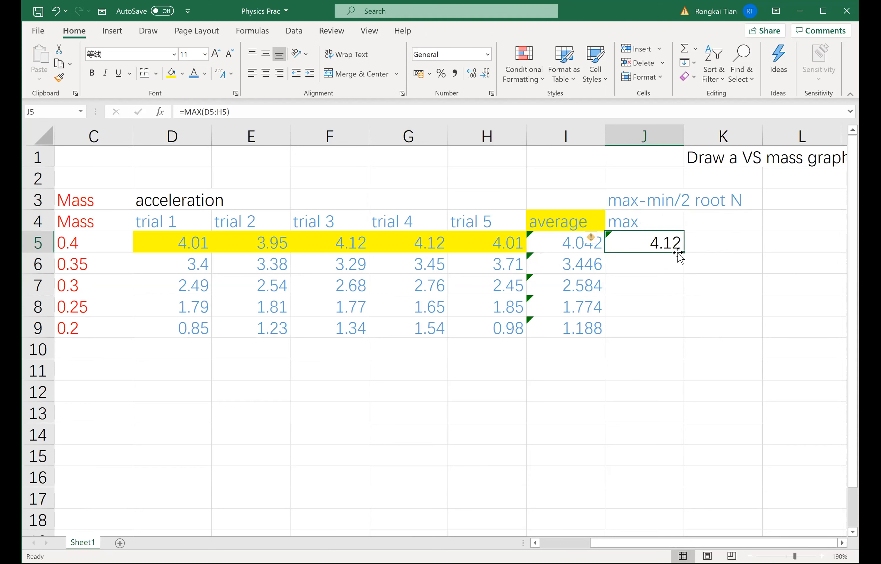
# Fill the MAX formula from J5 down to J9 and bold the 0.25 mass row's trial values D8:H8.
pyautogui.moveTo(683, 252); pyautogui.dragTo(685, 335)
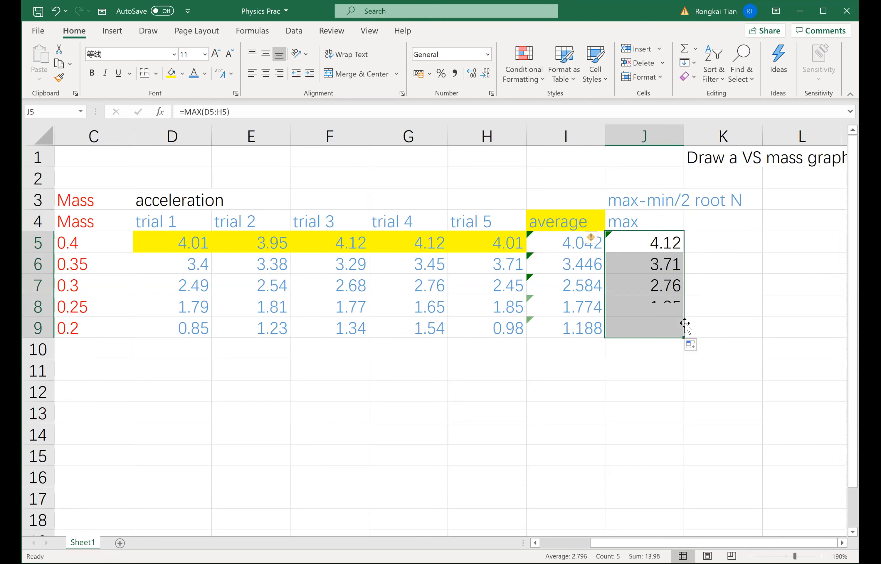
pyautogui.click(606, 353)
pyautogui.moveTo(192, 307); pyautogui.dragTo(491, 308)
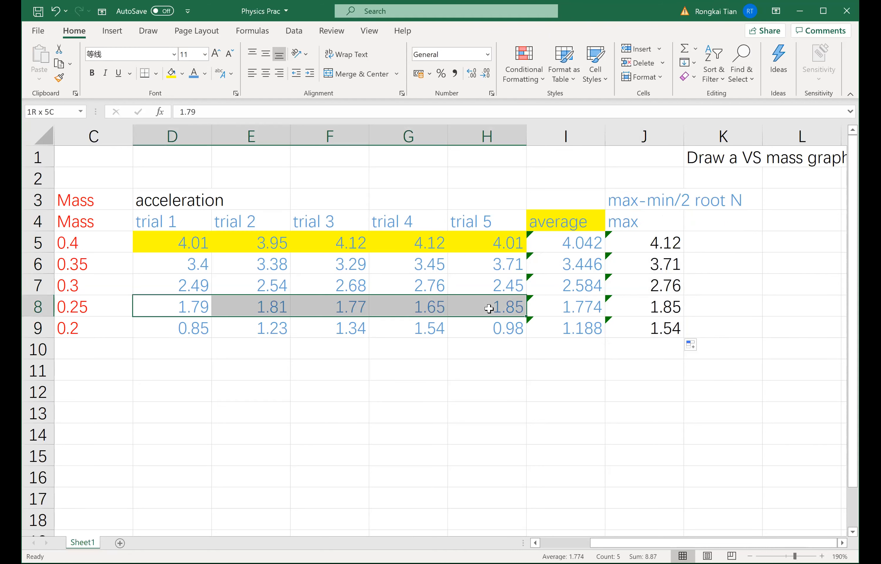
pyautogui.click(90, 74)
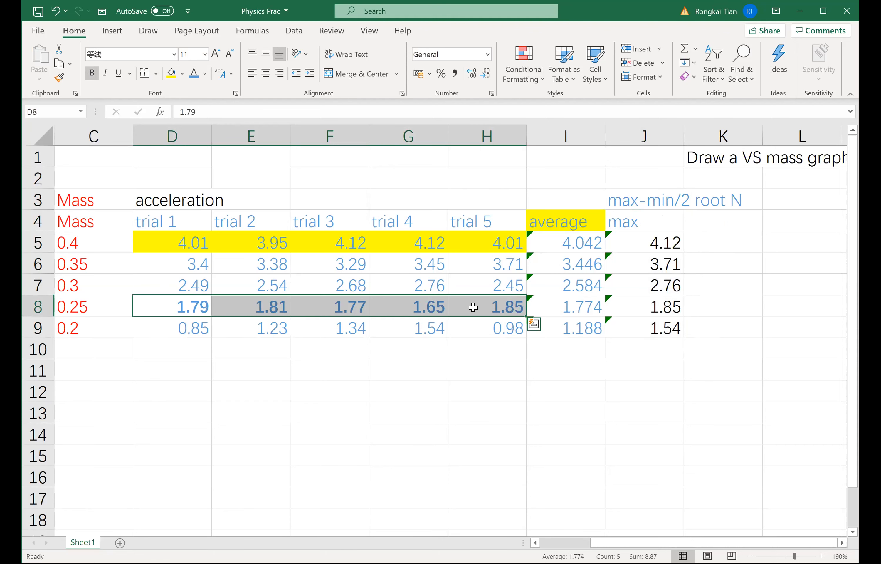
pyautogui.click(661, 307)
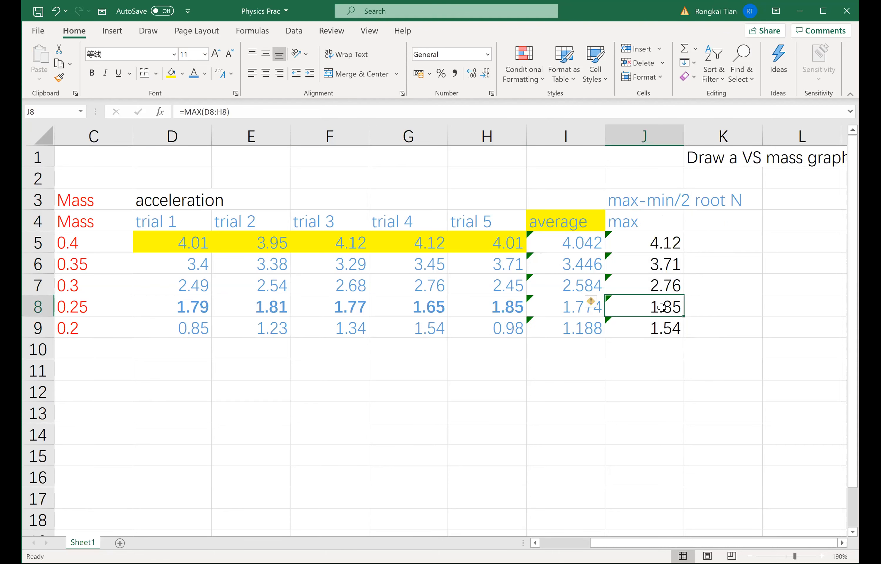
# Add the heading "min" in K4 and calculate the minimum of trials D5:H5 in K5.
pyautogui.click(708, 221)
pyautogui.write('min')
pyautogui.press('Return')
pyautogui.write('=')
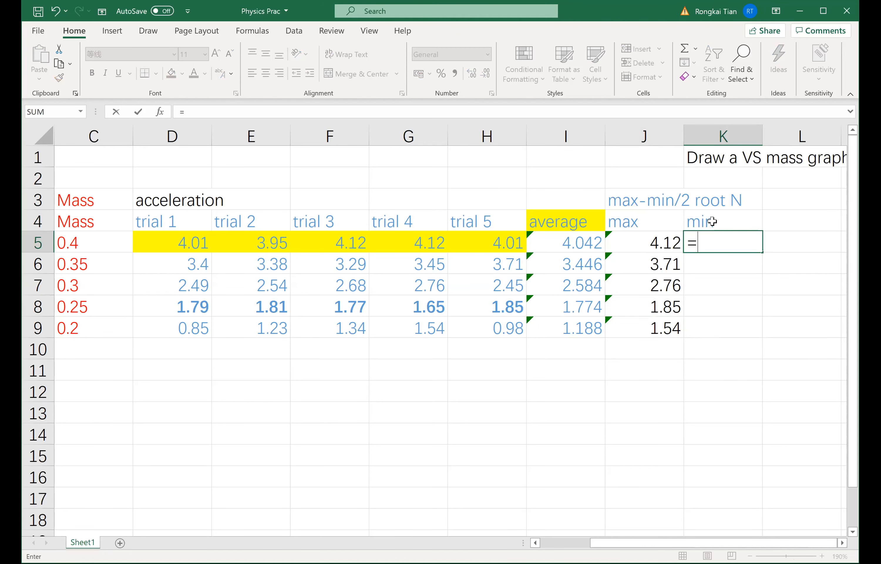
pyautogui.write('min')
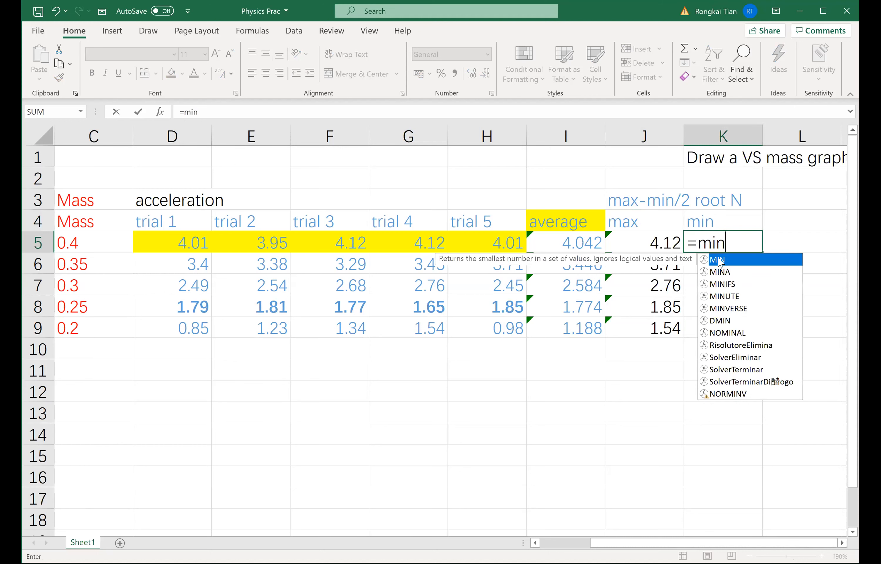
pyautogui.doubleClick(719, 260)
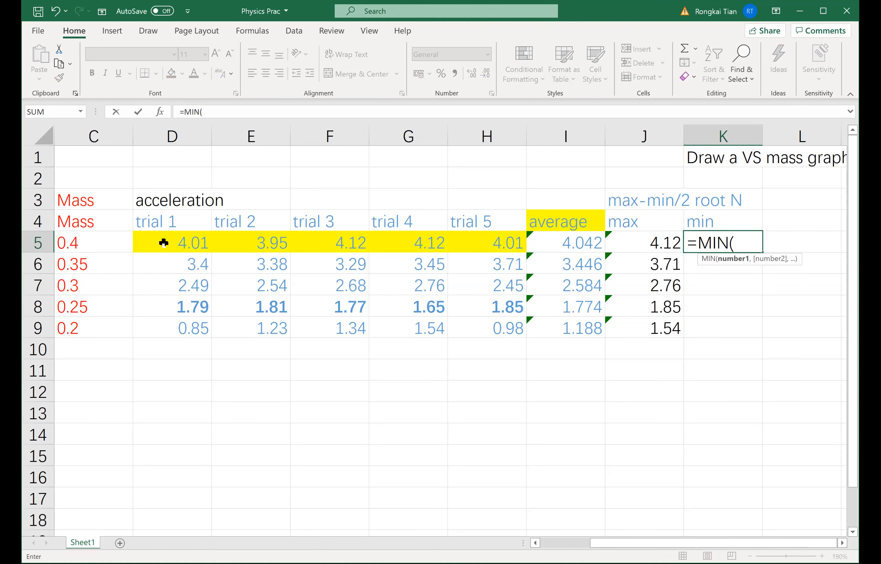
pyautogui.moveTo(164, 242); pyautogui.dragTo(479, 240)
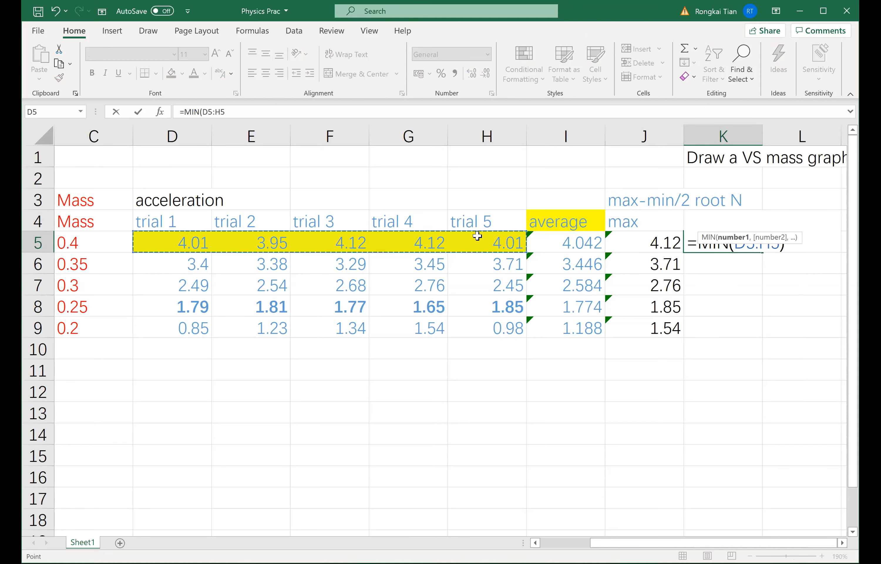
pyautogui.write(')')
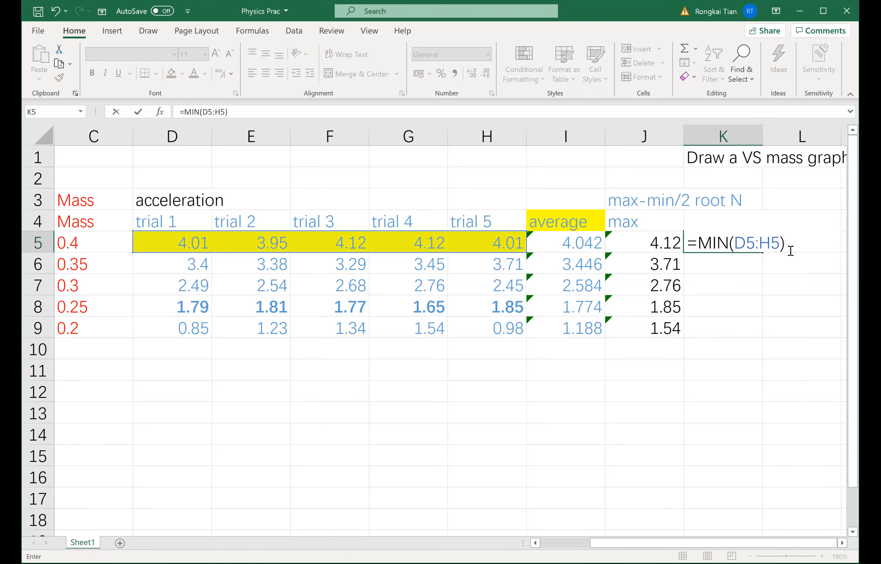
pyautogui.press('Return')
# Fill the MIN formula from K5 down to K9.
pyautogui.click(753, 249)
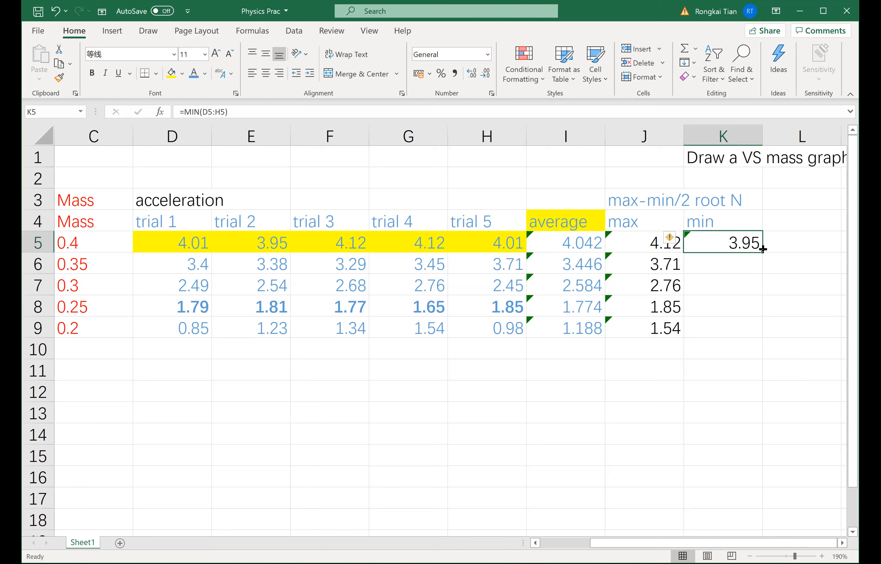
pyautogui.moveTo(762, 253); pyautogui.dragTo(762, 339)
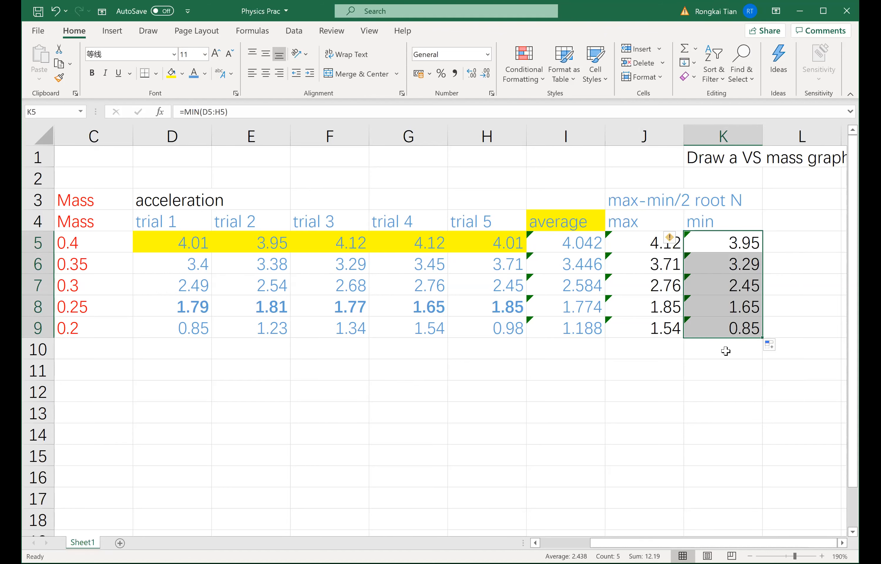
pyautogui.click(725, 351)
# Try a yellow fill on the 0.2 mass row's trial values D9:H9 and undo it.
pyautogui.moveTo(513, 328); pyautogui.dragTo(177, 328)
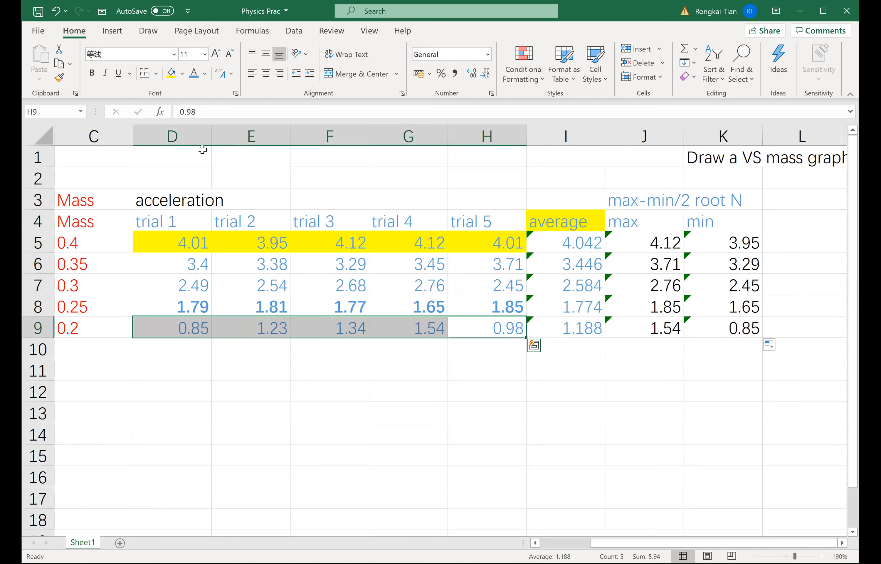
pyautogui.click(167, 74)
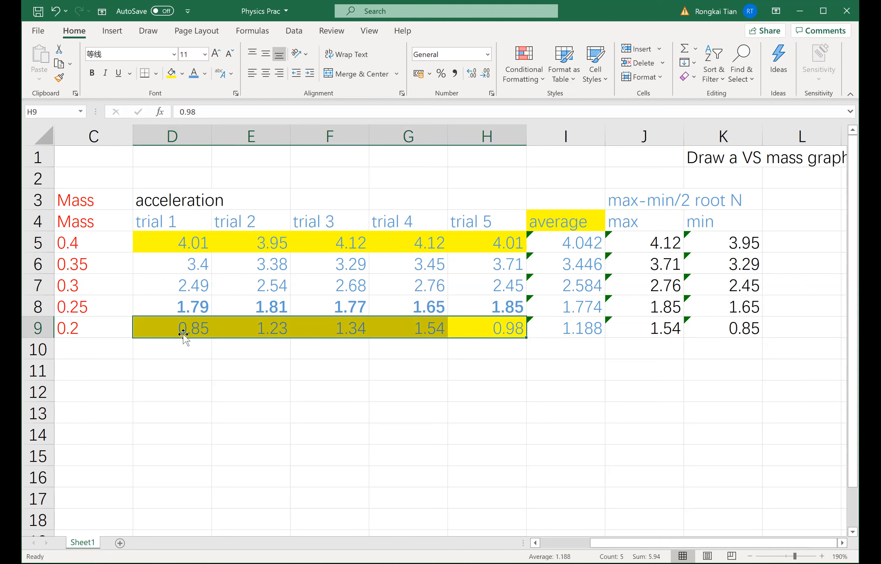
pyautogui.click(749, 325)
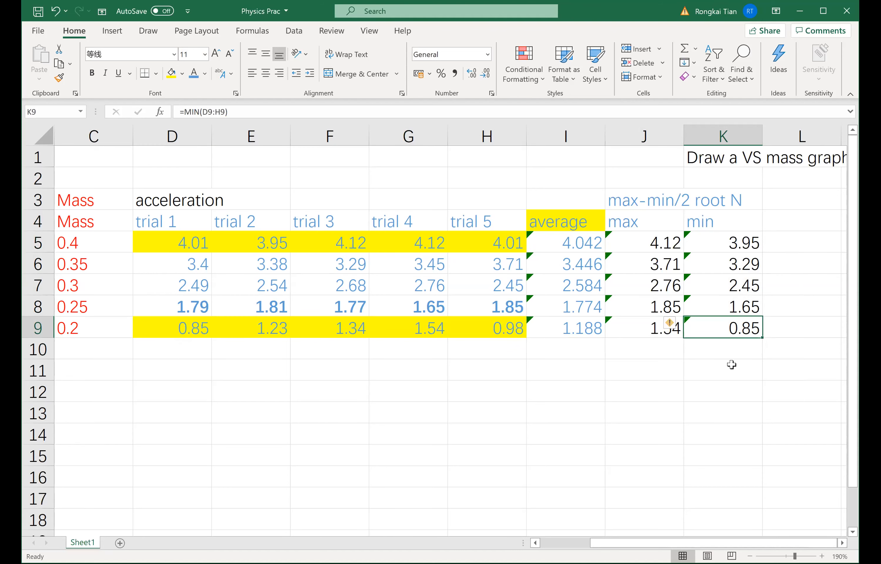
pyautogui.hotkey('ctrl', 'z')
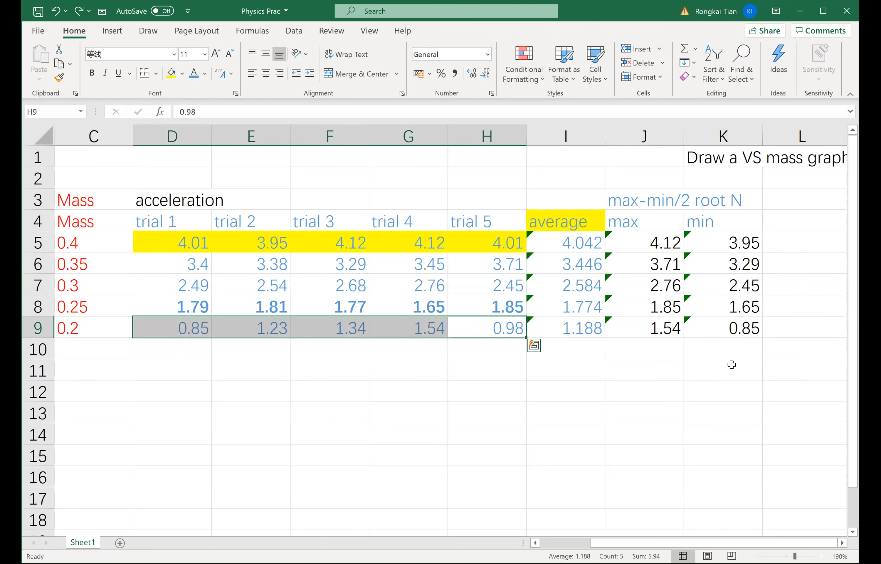
# Enter the heading "range/2root5" in L4, beside the max and min columns.
pyautogui.moveTo(652, 240); pyautogui.dragTo(662, 325)
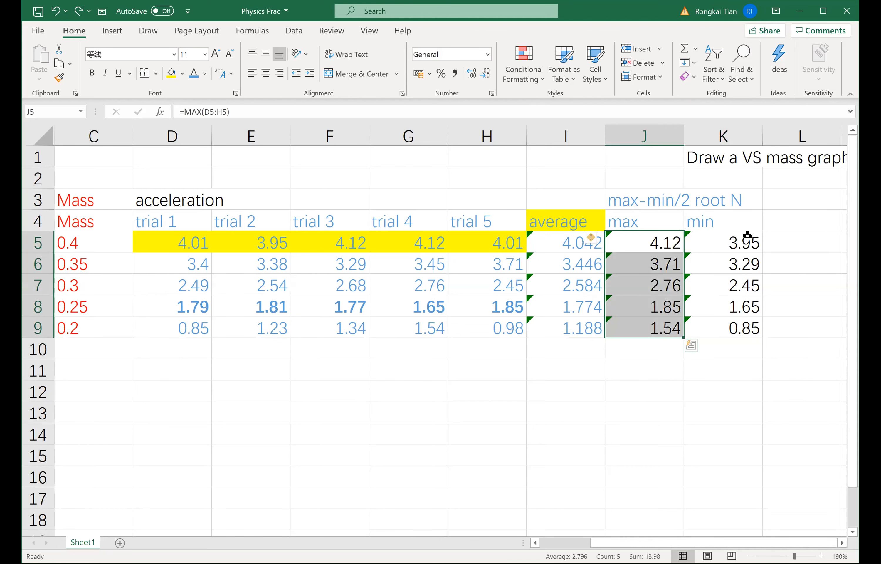
pyautogui.moveTo(747, 236); pyautogui.dragTo(759, 331)
pyautogui.click(844, 542)
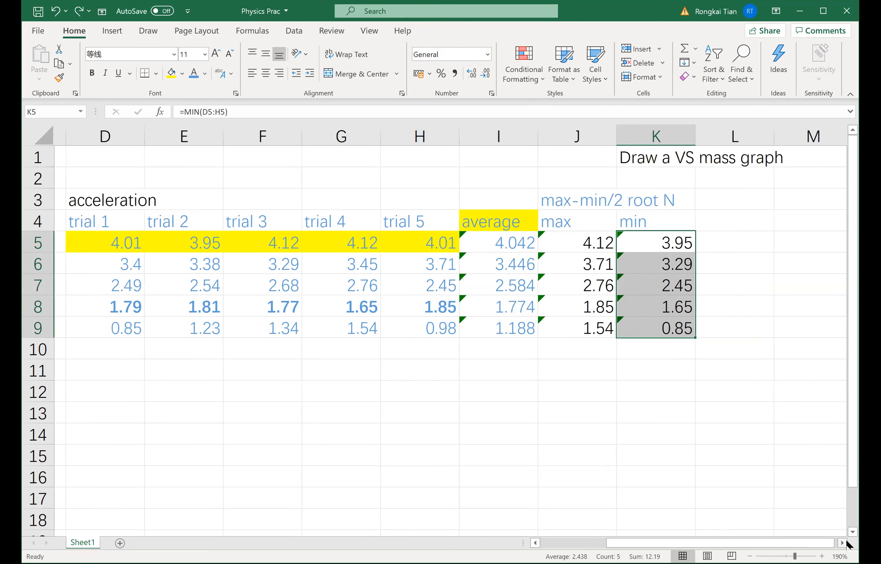
pyautogui.click(842, 542)
pyautogui.click(568, 215)
pyautogui.write('range/2root5')
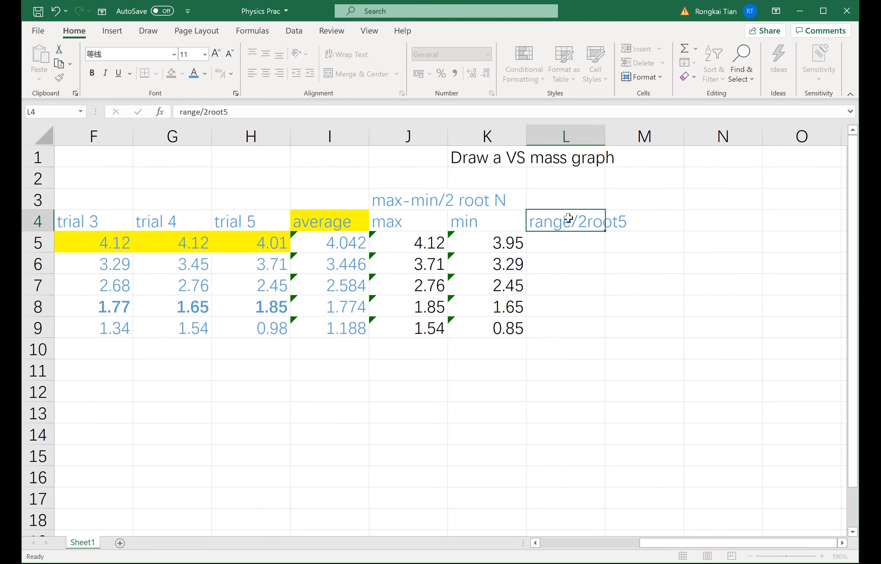
pyautogui.press('Return')
# Enter the uncertainty formula =(J5-K5)/2*5^0.5 in L5 for the 0.4 mass row.
pyautogui.write('=')
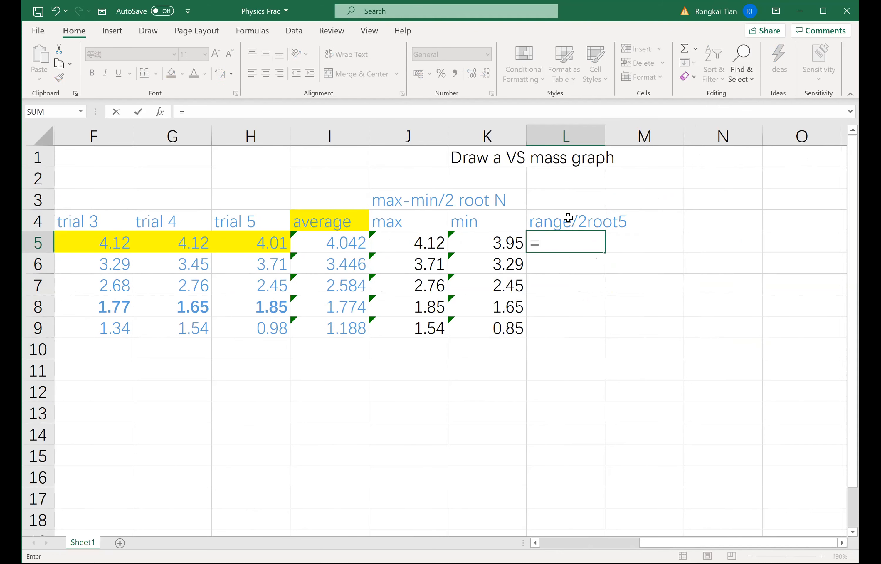
pyautogui.write('(')
pyautogui.click(413, 241)
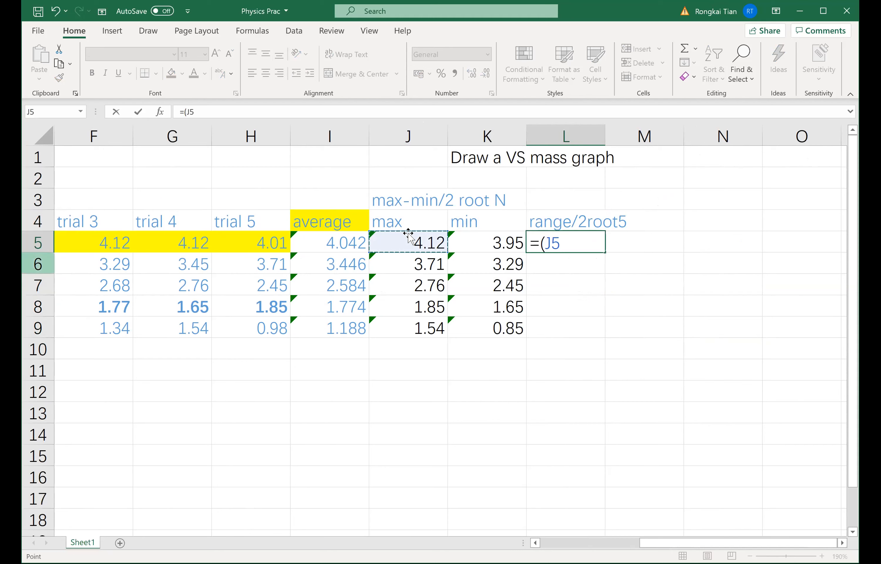
pyautogui.write('-')
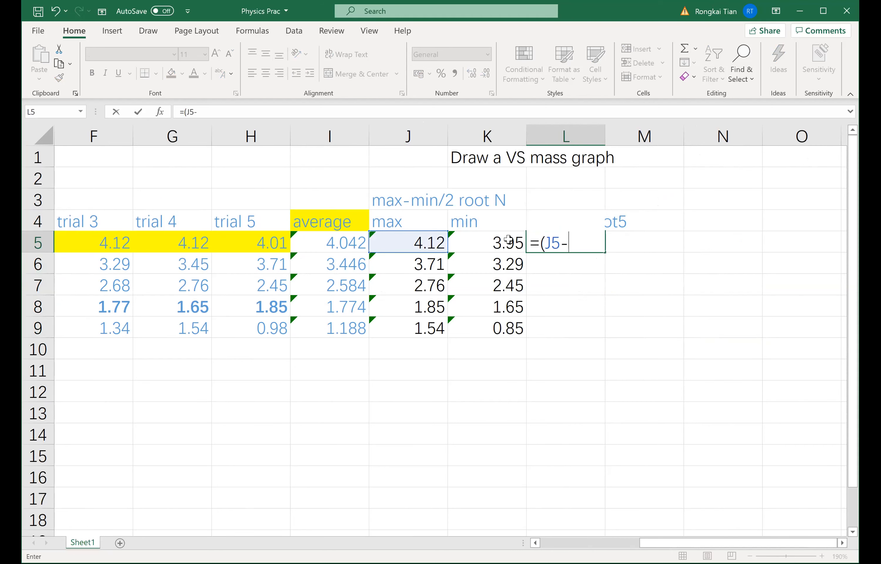
pyautogui.click(508, 239)
pyautogui.write(')')
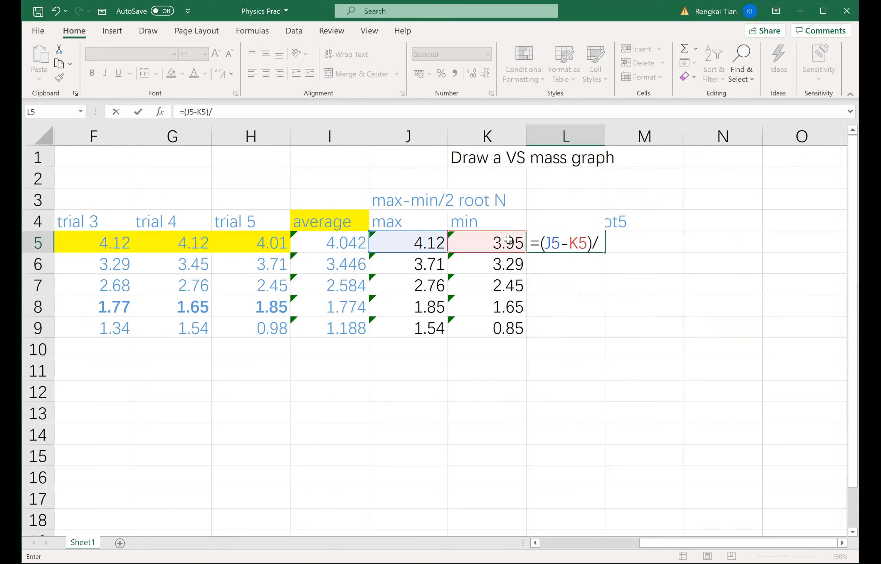
pyautogui.write('/2&')
pyautogui.press('BackSpace')
pyautogui.write('*5')
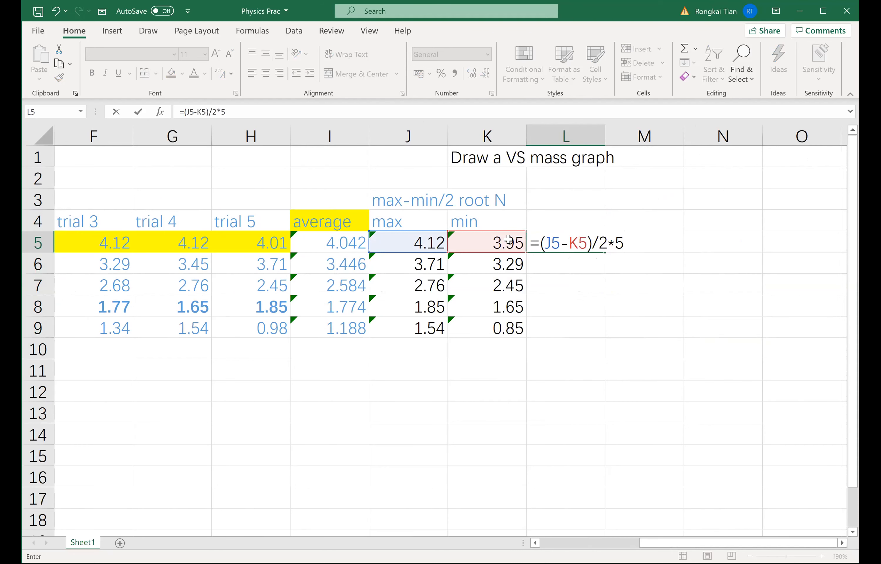
pyautogui.press('BackSpace')
pyautogui.press('BackSpace')
pyautogui.write('*5')
pyautogui.write('^9')
pyautogui.press('BackSpace')
pyautogui.write('0.5')
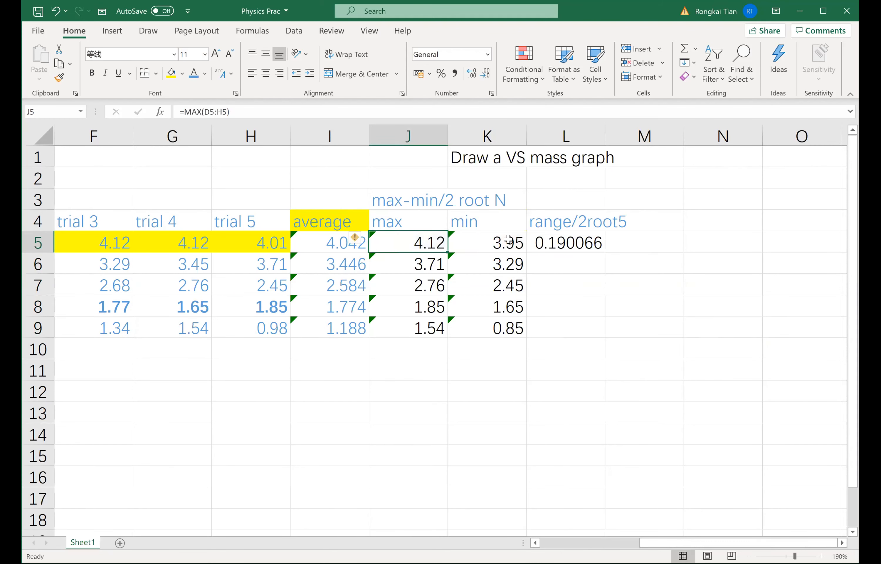
# Enclose the 5^0.5 term of the L5 formula in parentheses, giving =(J5-K5)/2*(5^0.5).
pyautogui.press('Right')
pyautogui.press('Right')
pyautogui.press('Right')
pyautogui.press('Left')
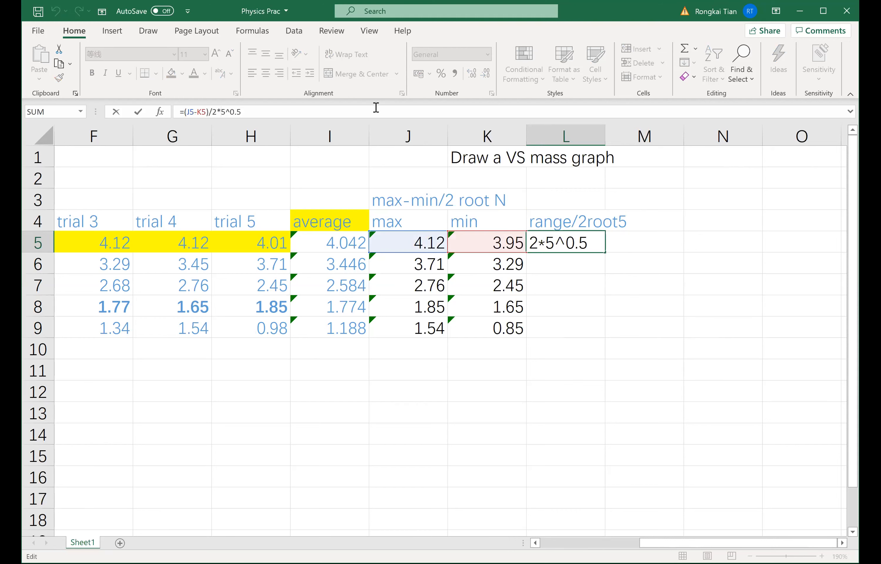
pyautogui.write('(')
pyautogui.click(253, 109)
pyautogui.write(')')
pyautogui.press('Return')
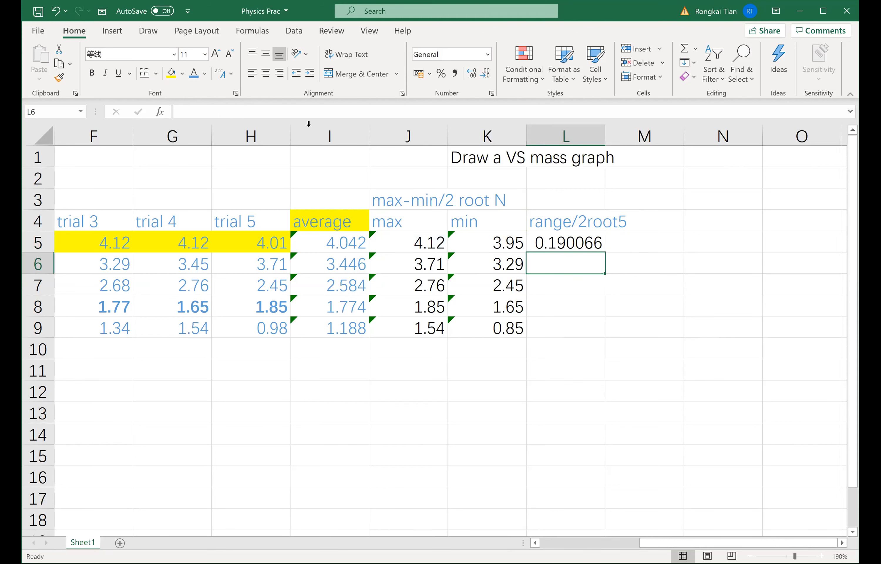
# Enclose the whole denominator of the L5 formula in parentheses so it reads =(J5-K5)/(2*(5^0.5)).
pyautogui.press('Up')
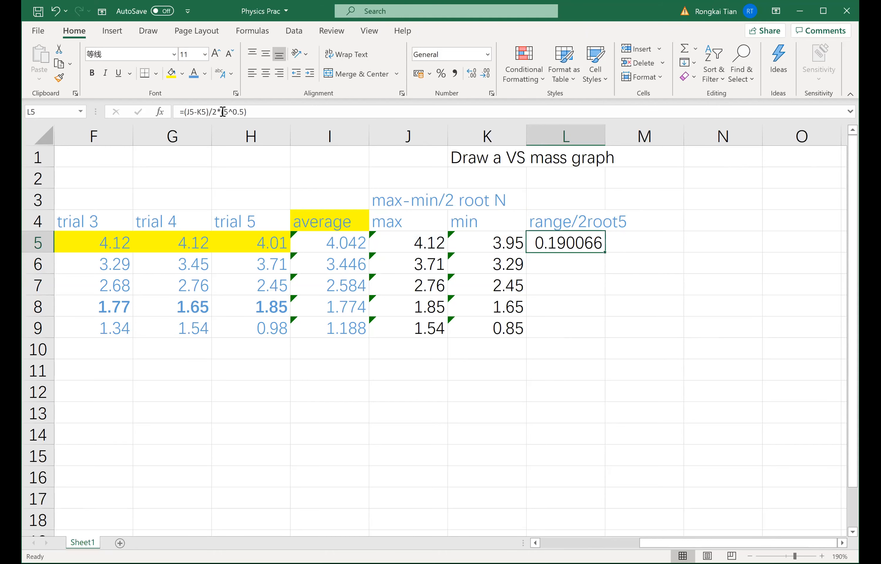
pyautogui.moveTo(247, 111); pyautogui.dragTo(174, 105)
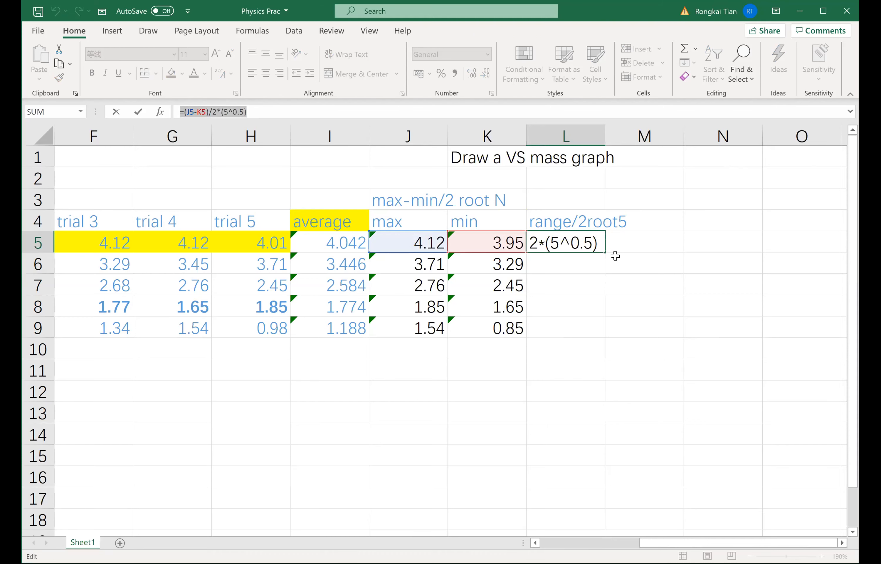
pyautogui.press('Return')
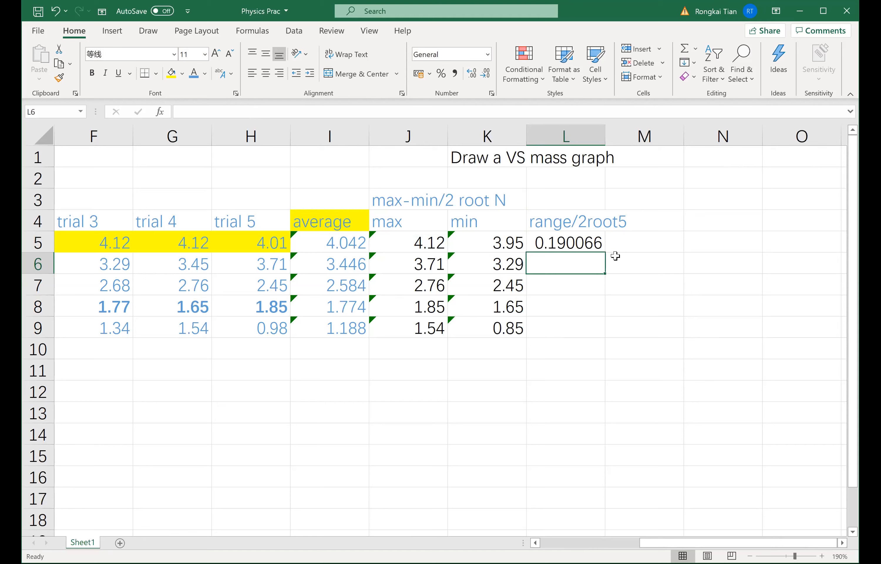
pyautogui.click(582, 243)
pyautogui.click(214, 110)
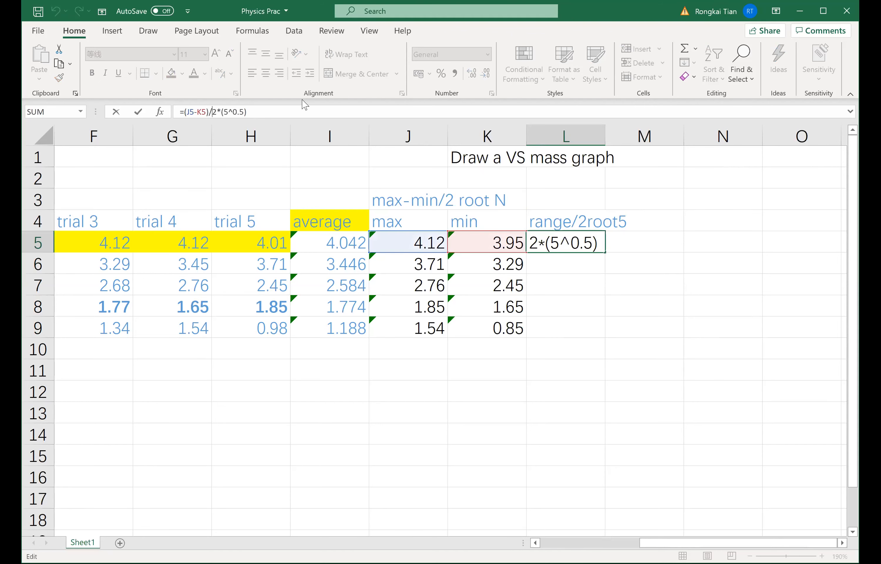
pyautogui.write('()')
pyautogui.press('Return')
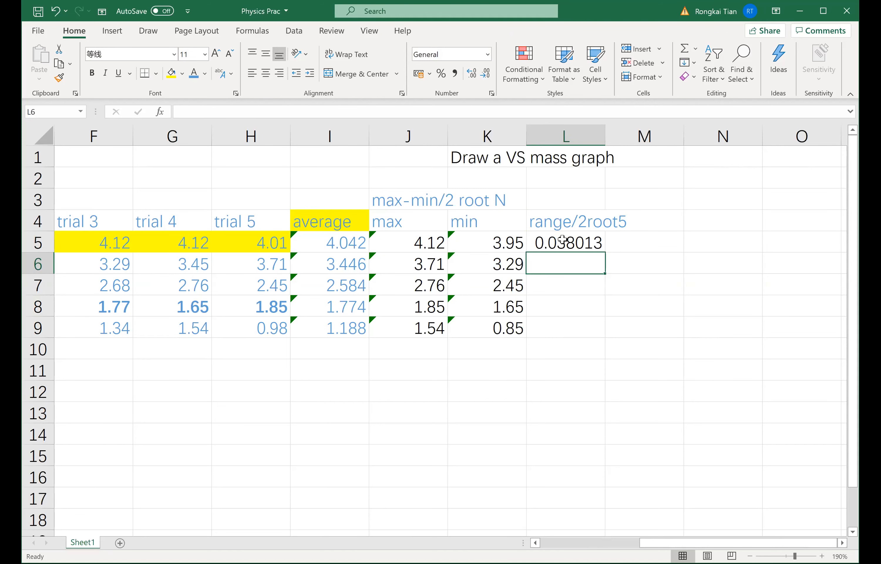
# Check the denominator of the L5 uncertainty formula and fill the formula down to L9.
pyautogui.click(577, 242)
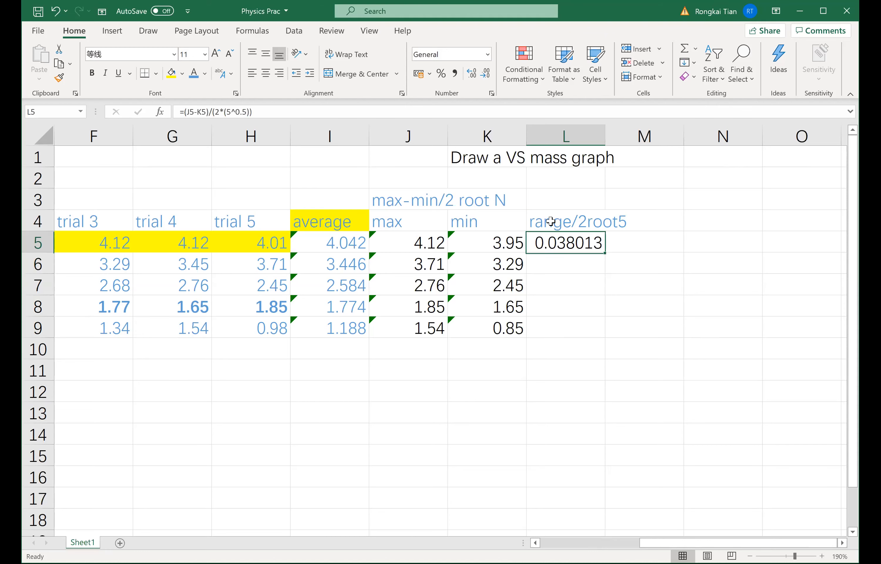
pyautogui.moveTo(259, 112); pyautogui.dragTo(215, 112)
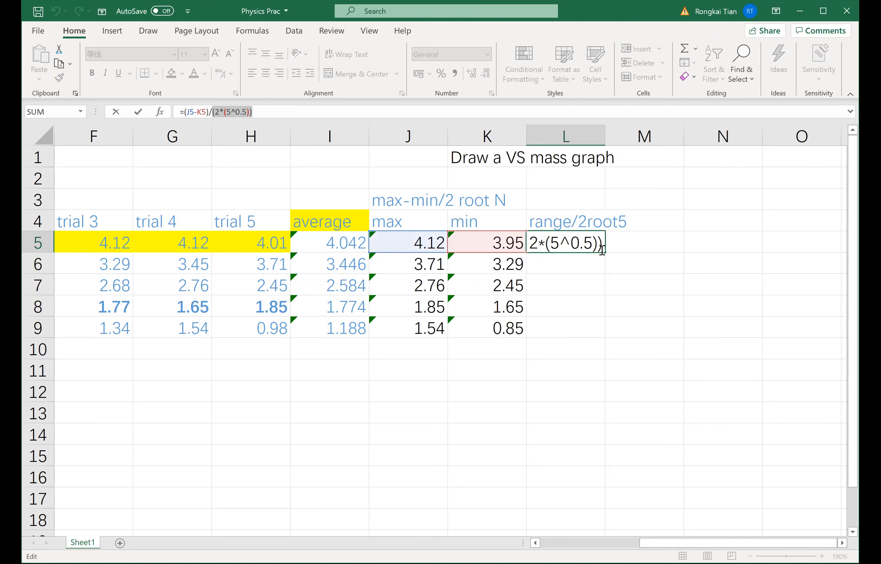
pyautogui.press('Return')
pyautogui.click(590, 243)
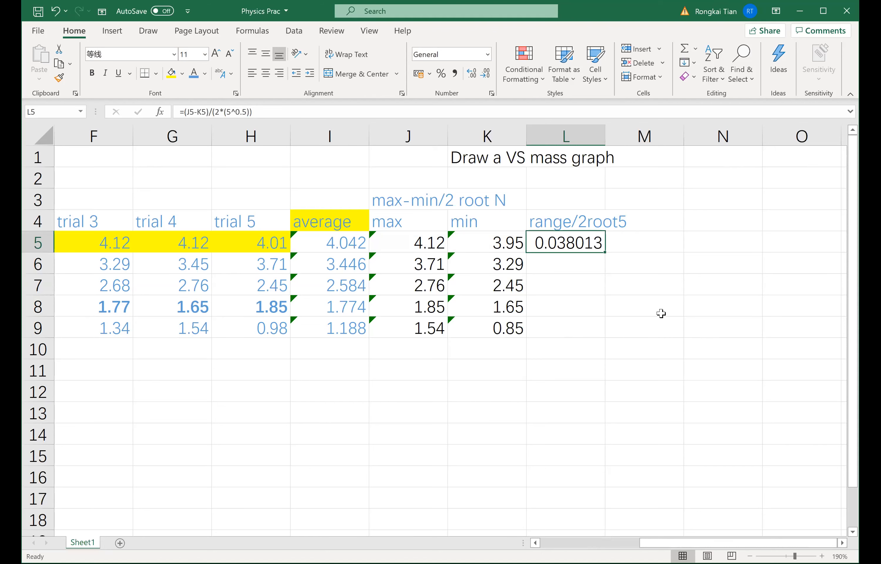
pyautogui.moveTo(605, 252); pyautogui.dragTo(629, 366)
pyautogui.click(622, 416)
# Copy the five average accelerations in I5:I9.
pyautogui.moveTo(662, 542); pyautogui.dragTo(625, 541)
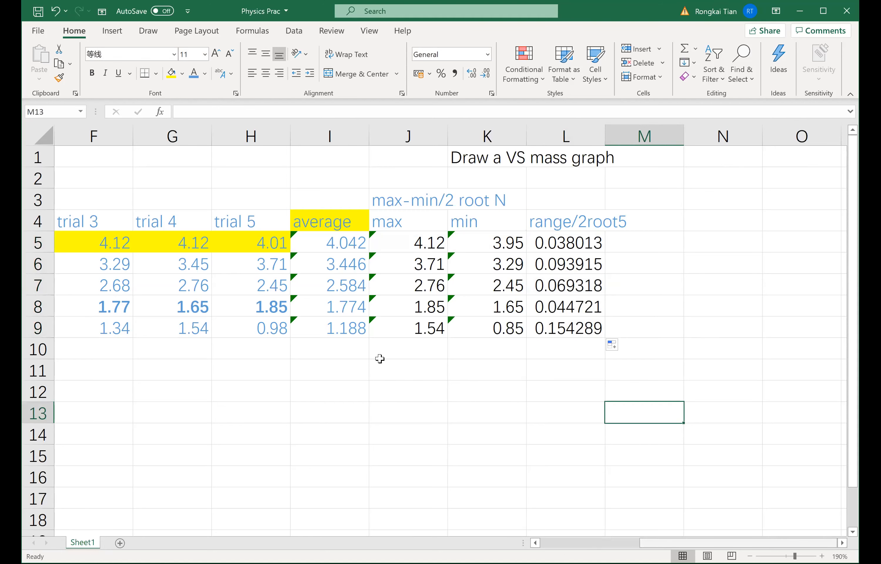
pyautogui.click(274, 309)
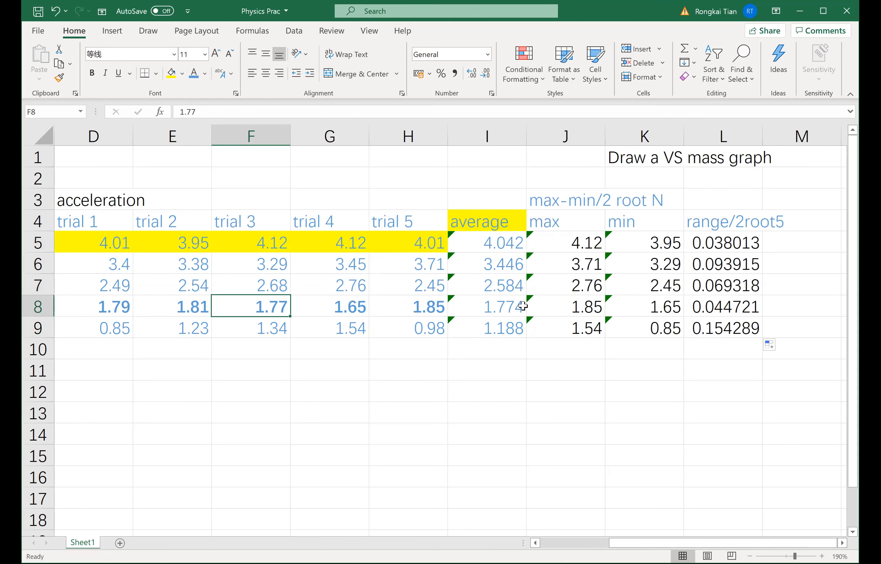
pyautogui.click(750, 301)
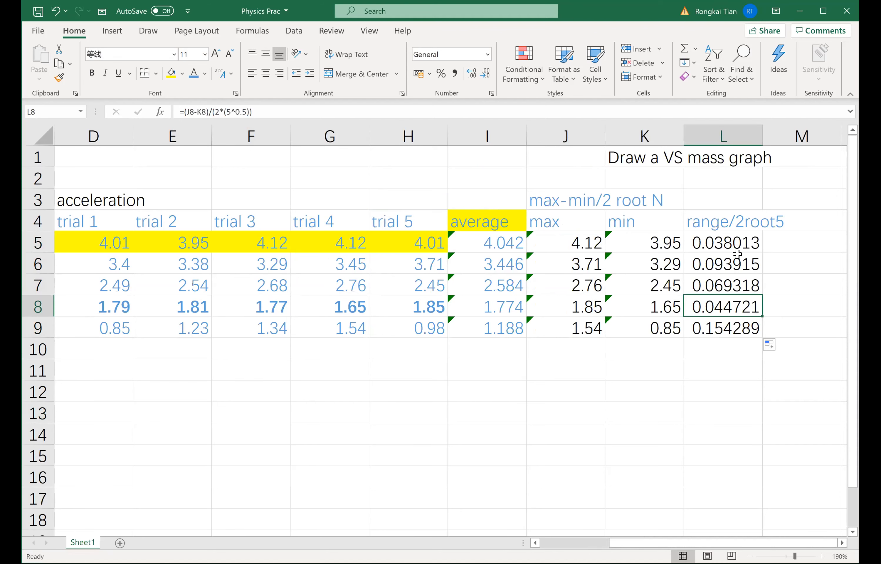
pyautogui.moveTo(736, 244); pyautogui.dragTo(736, 329)
pyautogui.moveTo(485, 240); pyautogui.dragTo(486, 317)
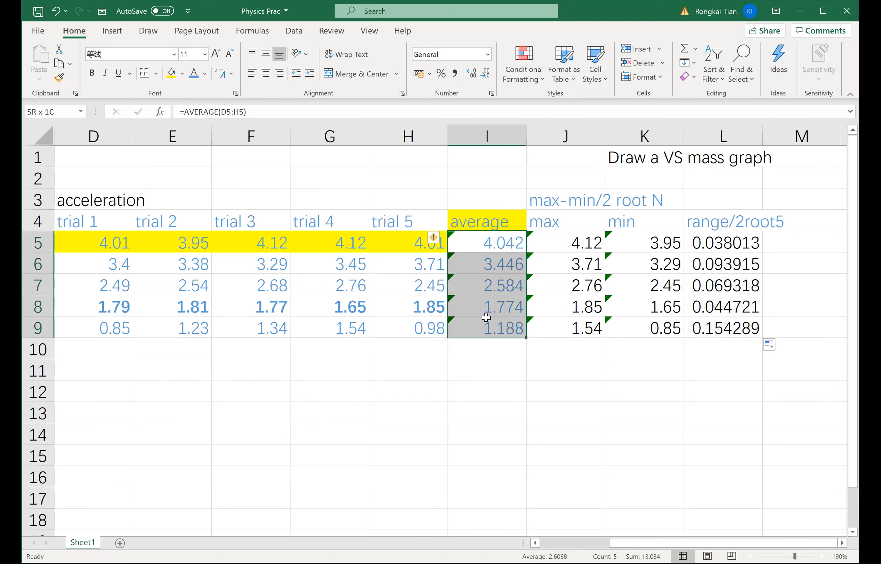
pyautogui.hotkey('ctrl', 'c')
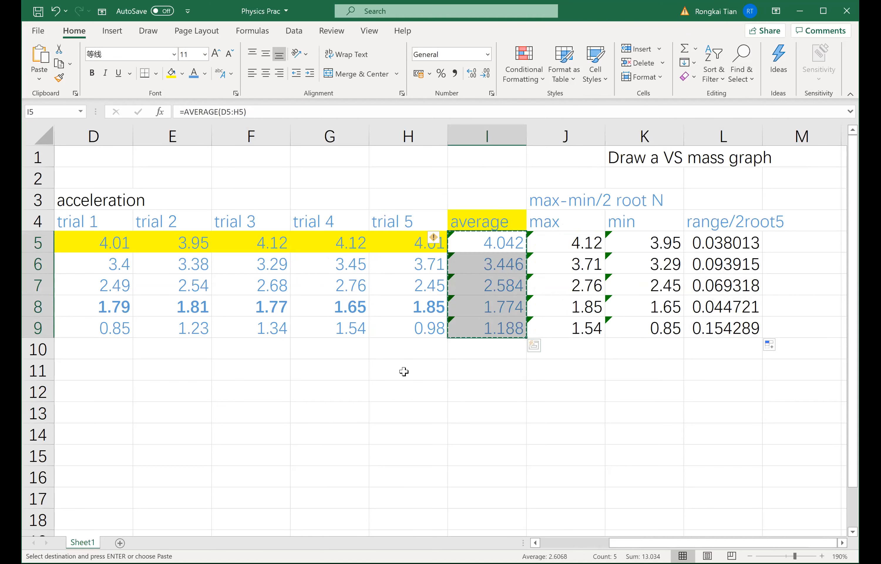
pyautogui.click(404, 387)
pyautogui.hotkey('ctrl', 'v')
pyautogui.press('Delete')
# Paste the average accelerations as values only into H11:H15.
pyautogui.click(408, 370)
pyautogui.hotkey('ctrl', 'alt', 'v')
pyautogui.press('v')
pyautogui.press('Return')
# Copy the range/2root5 uncertainties in L5:L9 and paste them as values only into I11:I15.
pyautogui.moveTo(723, 242); pyautogui.dragTo(724, 328)
pyautogui.hotkey('ctrl', 'c')
pyautogui.click(485, 368)
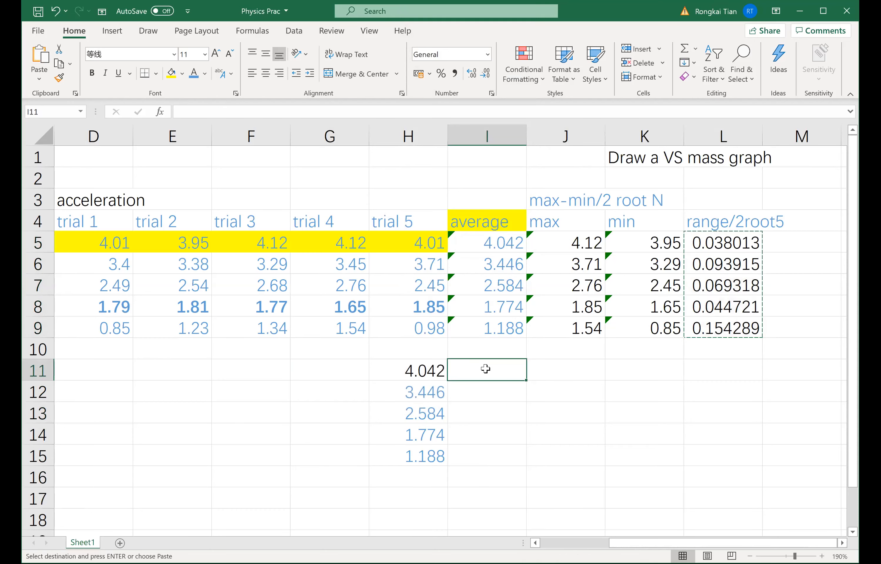
pyautogui.rightClick(485, 368)
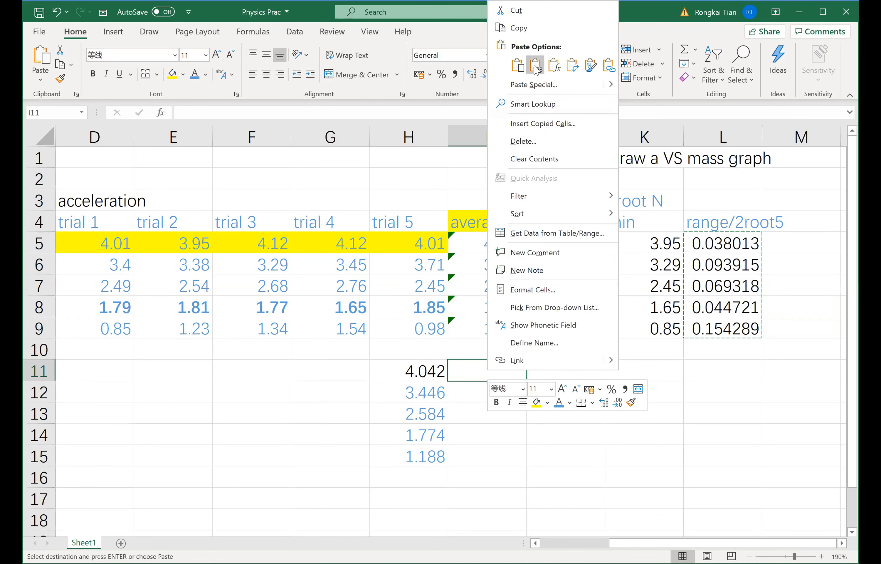
pyautogui.click(536, 67)
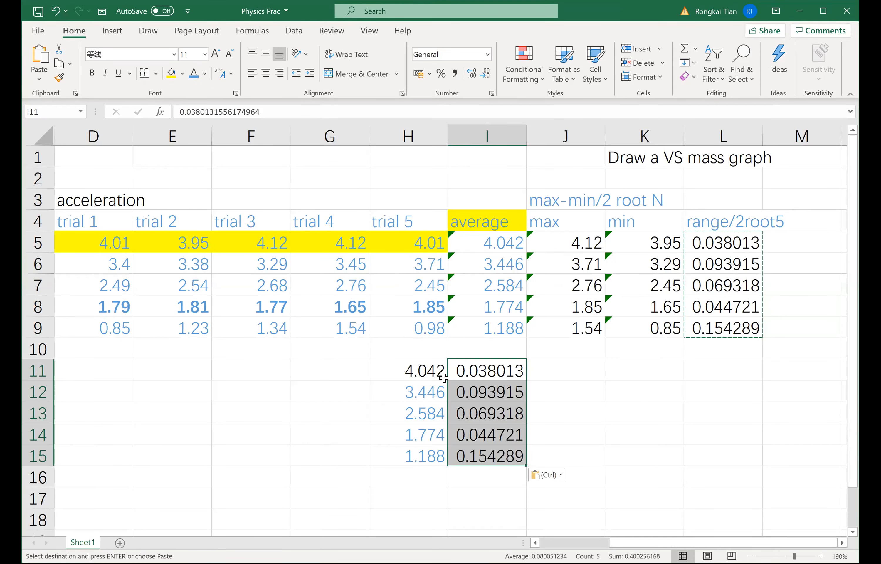
# Enter the heading "a" in H10 above the pasted average accelerations.
pyautogui.click(410, 346)
pyautogui.press('Escape')
pyautogui.write('a')
pyautogui.press('Return')
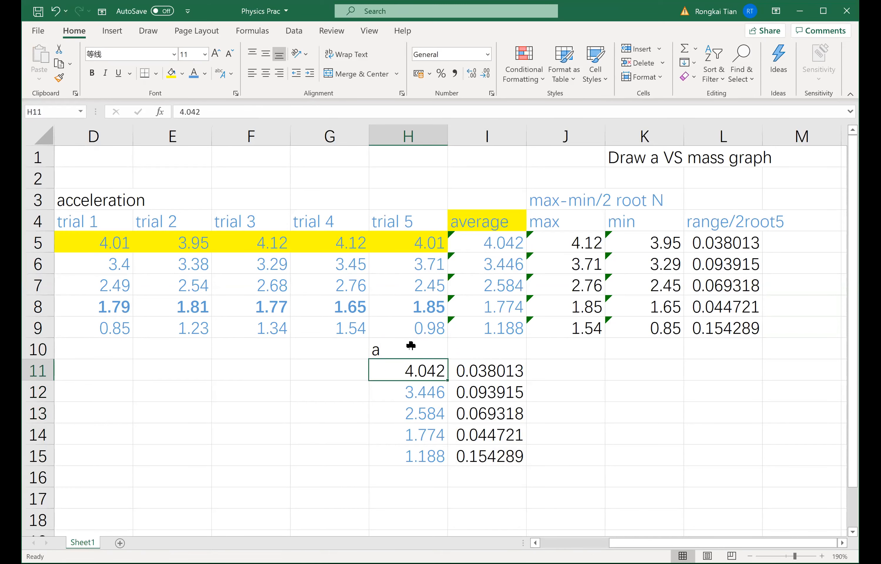
# Enter the heading "uncertainty a" in I10 above the pasted uncertainty values.
pyautogui.press('Up')
pyautogui.press('Right')
pyautogui.write('uncertaitny')
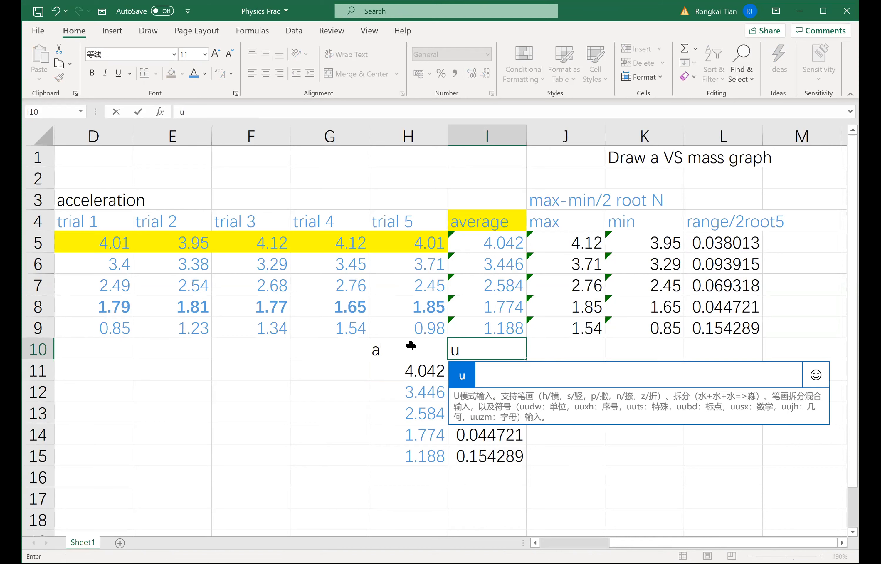
pyautogui.press('BackSpace')
pyautogui.press('BackSpace')
pyautogui.press('BackSpace')
pyautogui.press('BackSpace')
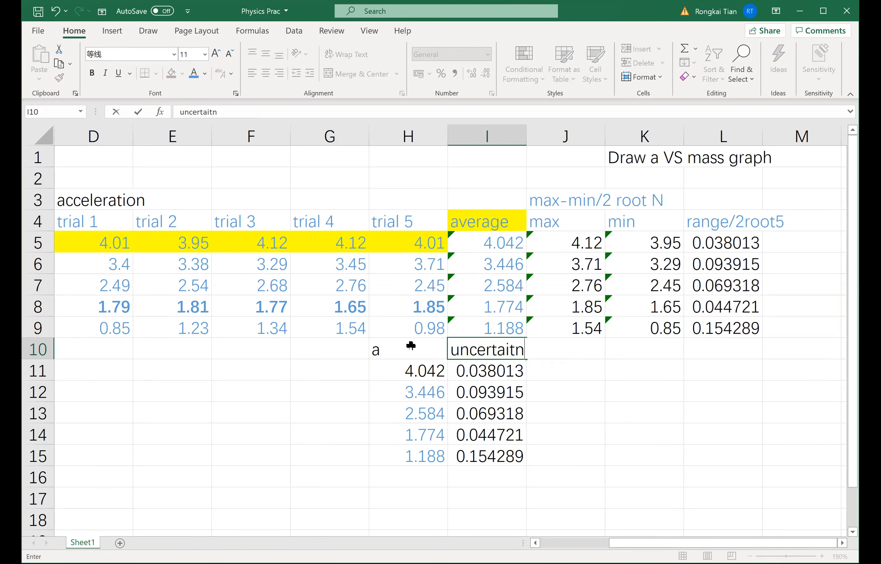
pyautogui.write('inty a')
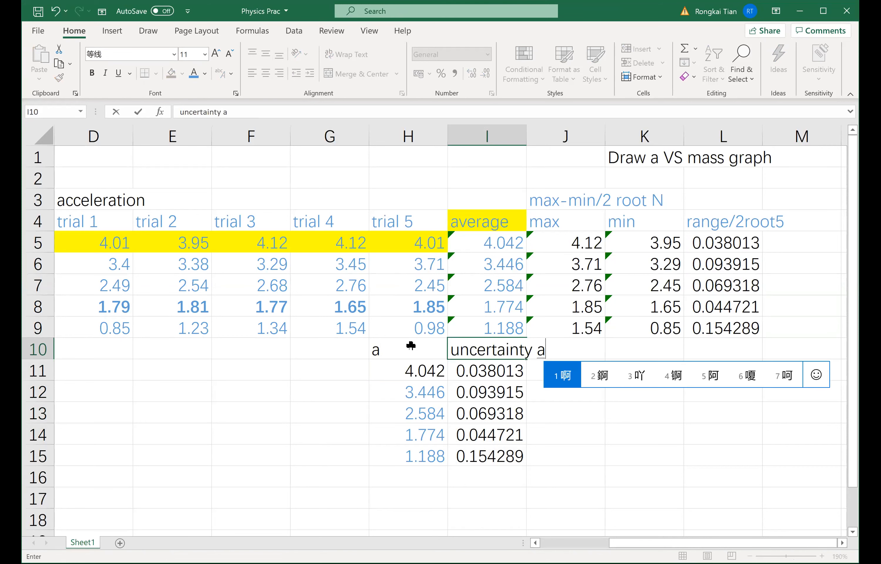
pyautogui.press('Return')
pyautogui.press('Return')
# Move the acceleration and uncertainty table from H10:I15 to C13:D18.
pyautogui.moveTo(409, 348); pyautogui.dragTo(491, 459)
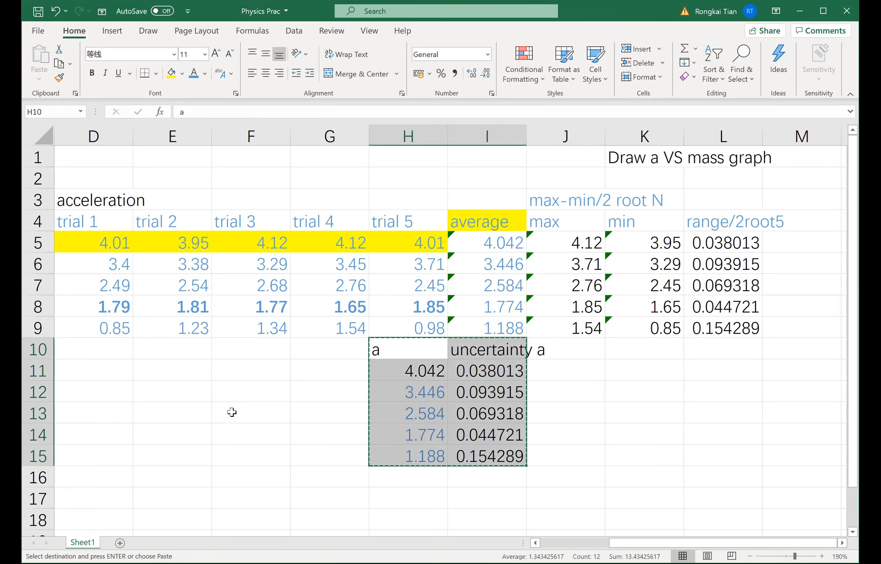
pyautogui.hotkey('ctrl', 'c')
pyautogui.scroll(-3, 491, 458)
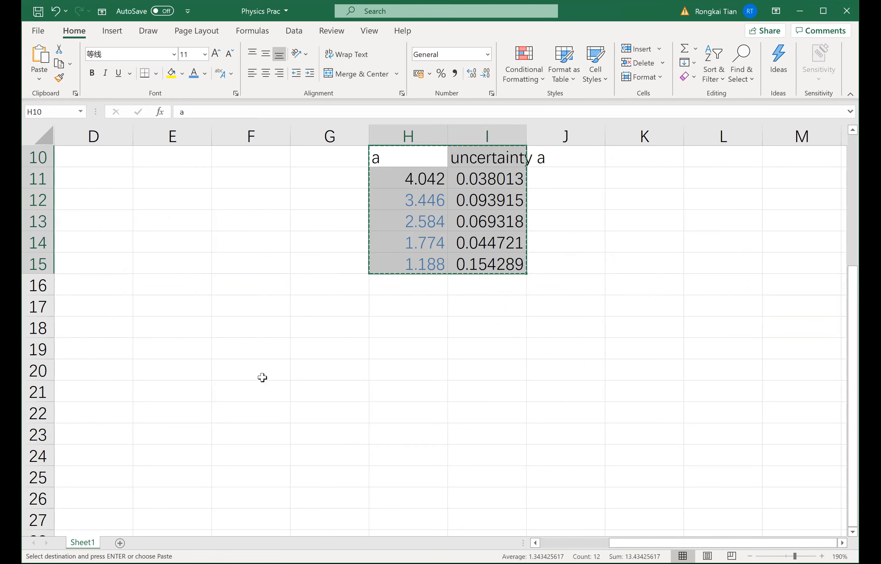
pyautogui.hotkey('ctrl', 'Home')
pyautogui.click(255, 407)
pyautogui.press('Return')
# Display the uncertainties in D14:D17 with two decimal places and the one in D18 with one decimal place.
pyautogui.scroll(-2, 306, 358)
pyautogui.moveTo(329, 306); pyautogui.dragTo(329, 391)
pyautogui.click(485, 73)
pyautogui.click(484, 73)
pyautogui.click(484, 73)
pyautogui.click(484, 72)
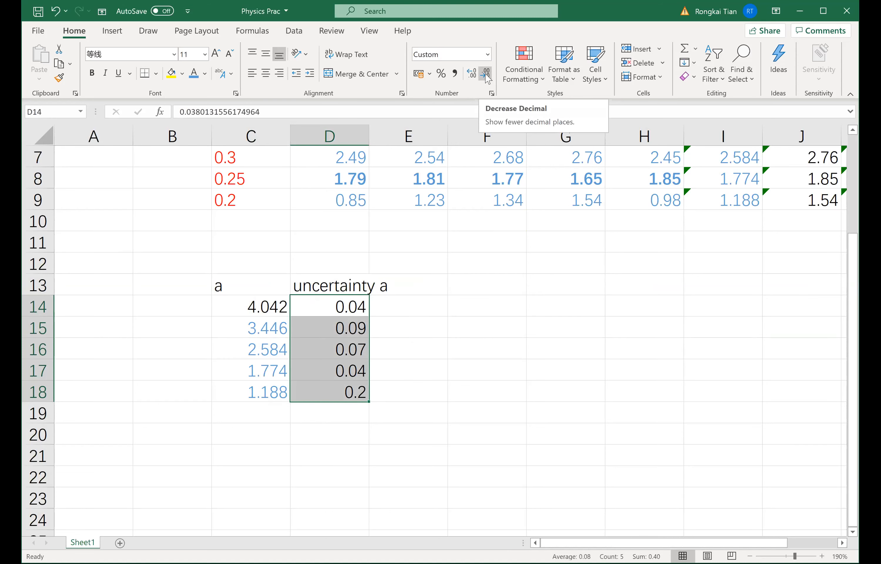
pyautogui.click(471, 73)
pyautogui.click(471, 72)
pyautogui.click(471, 72)
pyautogui.click(486, 74)
pyautogui.click(486, 74)
pyautogui.click(486, 73)
pyautogui.click(487, 215)
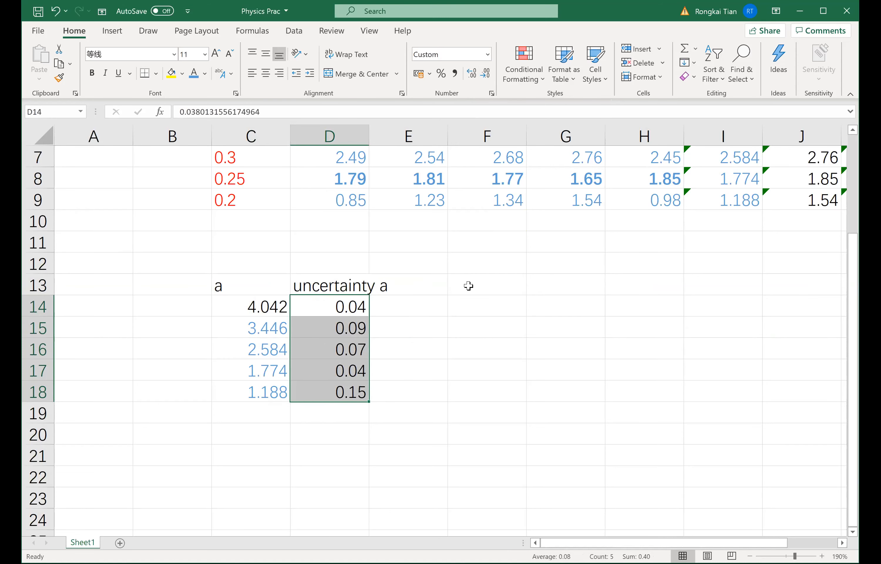
pyautogui.click(352, 389)
pyautogui.click(485, 74)
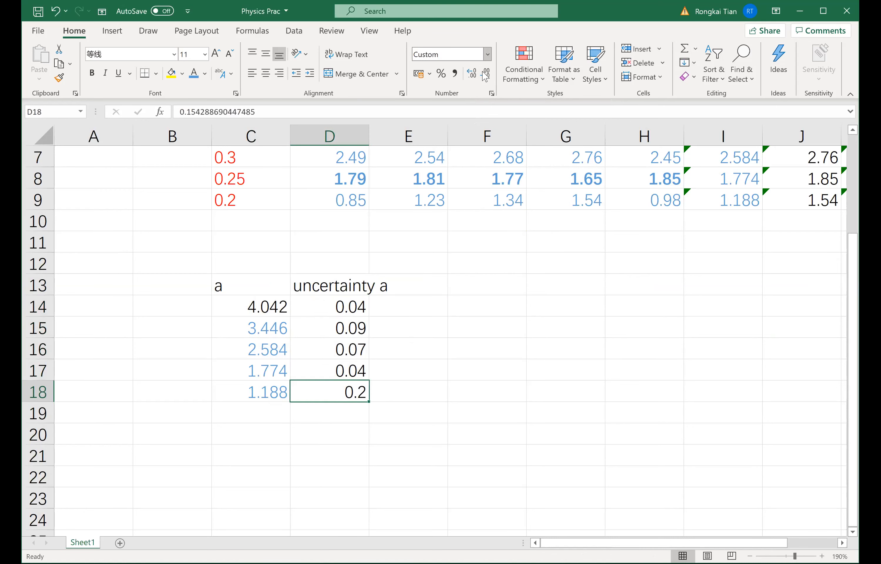
# Change the heading in D13 to "stats uncertainty a".
pyautogui.click(342, 287)
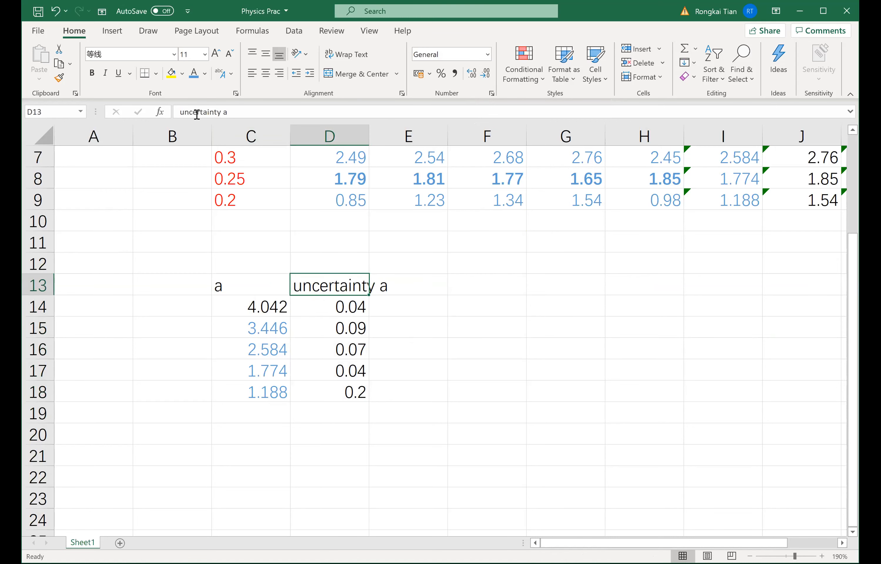
pyautogui.click(175, 112)
pyautogui.write("s't's")
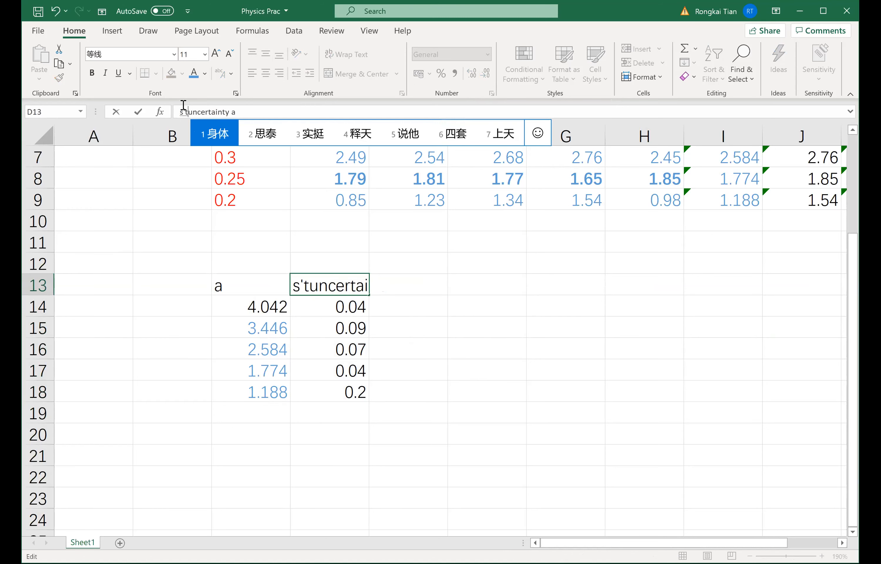
pyautogui.write('a')
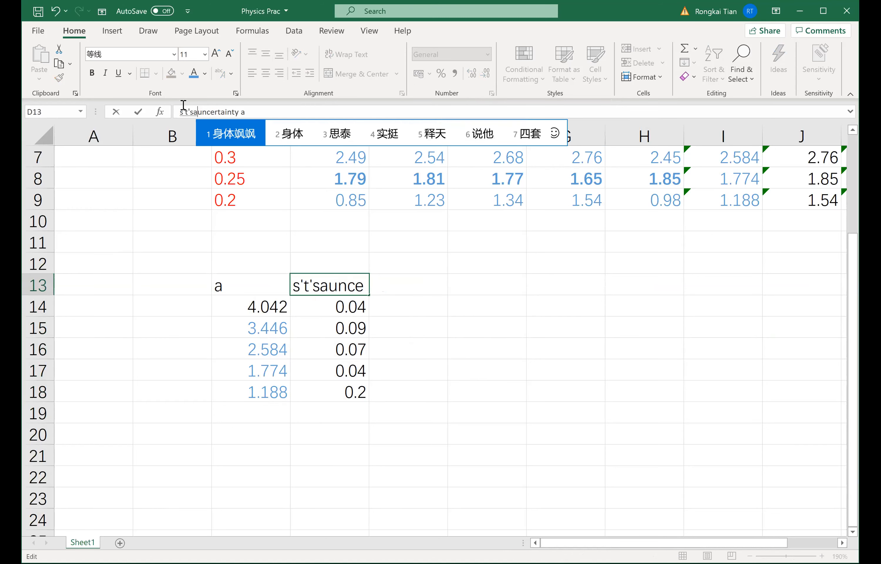
pyautogui.press('BackSpace')
pyautogui.press('BackSpace')
pyautogui.write('ats')
pyautogui.press('Return')
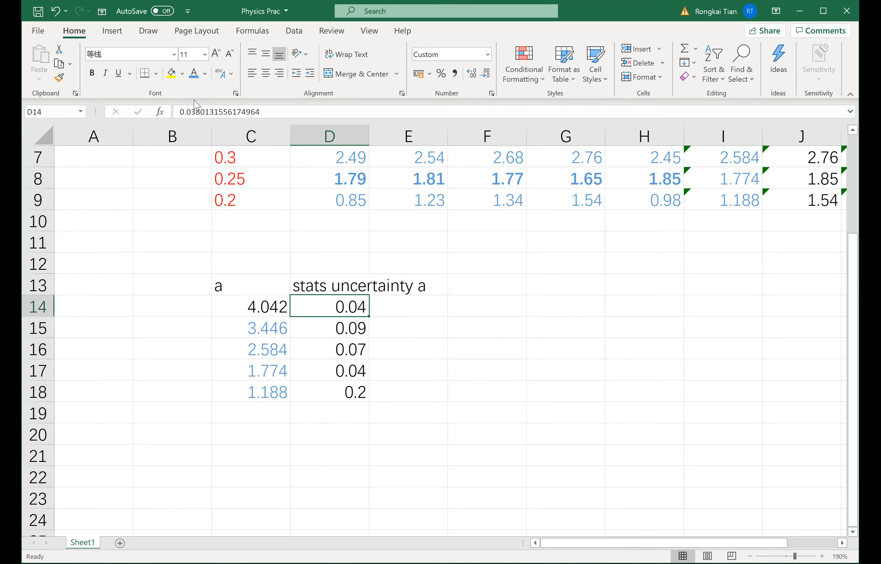
# Enter the heading "original uncertainty" in E13.
pyautogui.click(434, 284)
pyautogui.write('original')
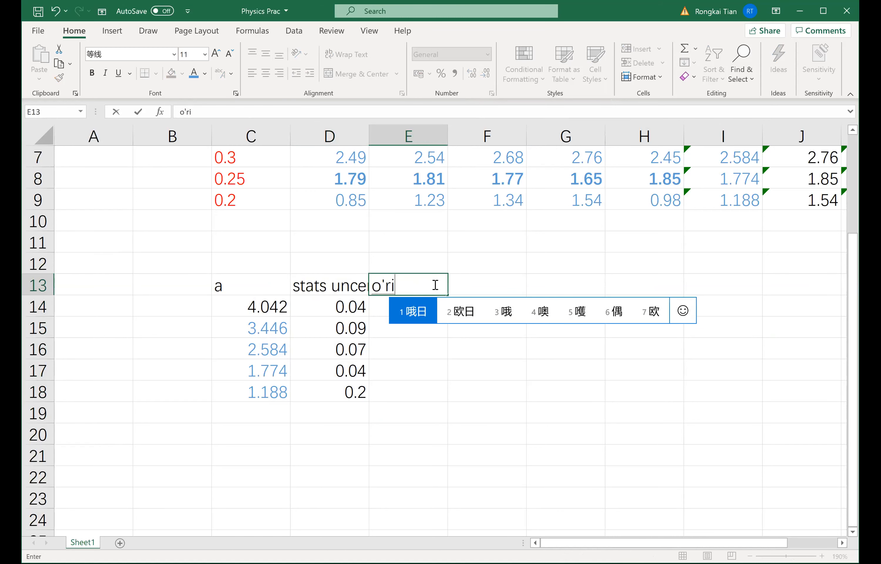
pyautogui.press('Return')
pyautogui.write('uncertainty')
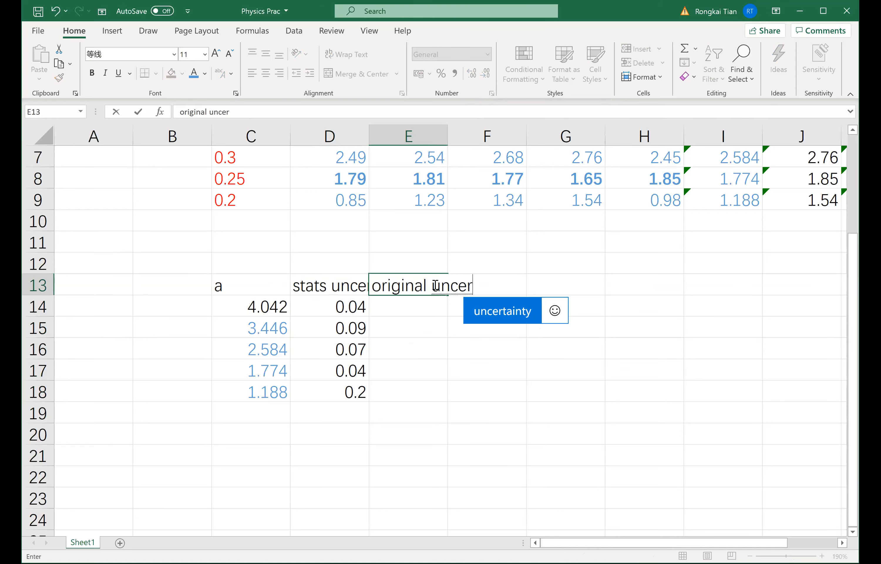
pyautogui.press('Return')
pyautogui.press('Return')
# Enter 0.01 as the original uncertainty in E14 and fill it down to E18.
pyautogui.write('0.01')
pyautogui.press('Return')
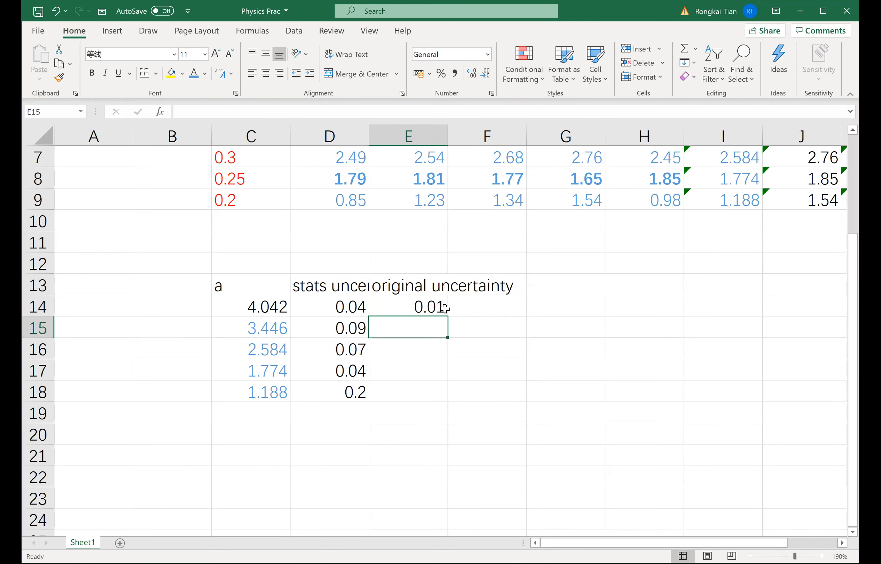
pyautogui.click(442, 308)
pyautogui.moveTo(447, 316); pyautogui.dragTo(445, 393)
pyautogui.moveTo(367, 313); pyautogui.dragTo(402, 388)
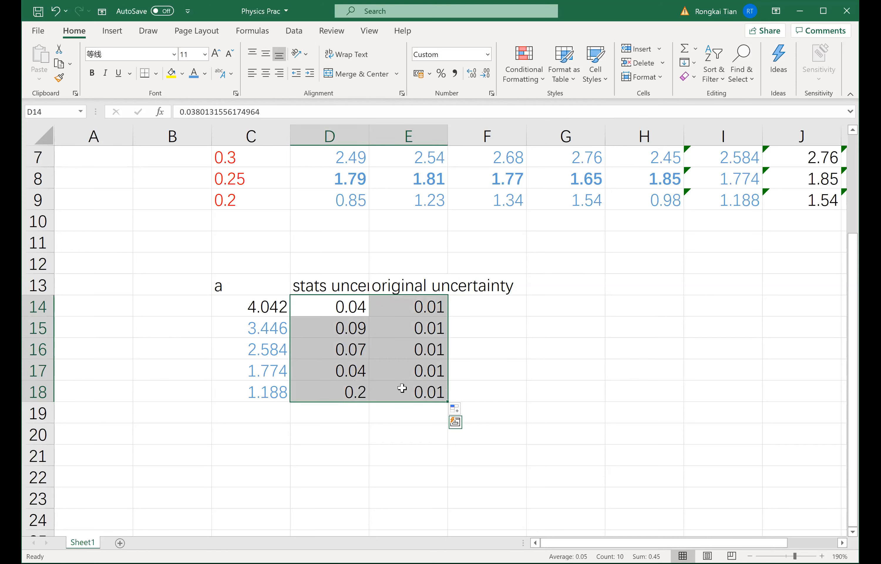
pyautogui.click(399, 408)
# Highlight the stats uncertainties in D14:D18 with yellow fill.
pyautogui.moveTo(350, 309); pyautogui.dragTo(335, 384)
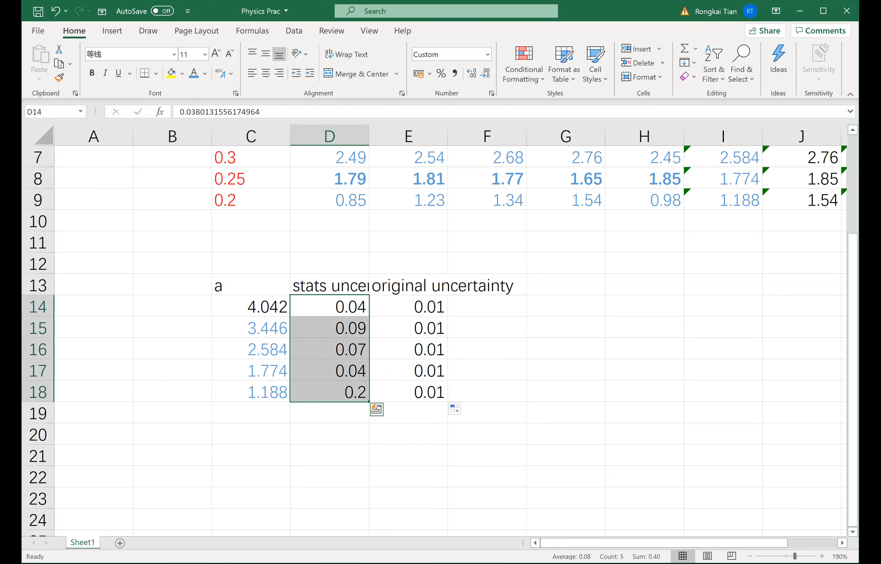
pyautogui.click(171, 72)
pyautogui.click(331, 369)
# Enter the note "larger" in D19 beneath the highlighted stats uncertainties.
pyautogui.click(328, 412)
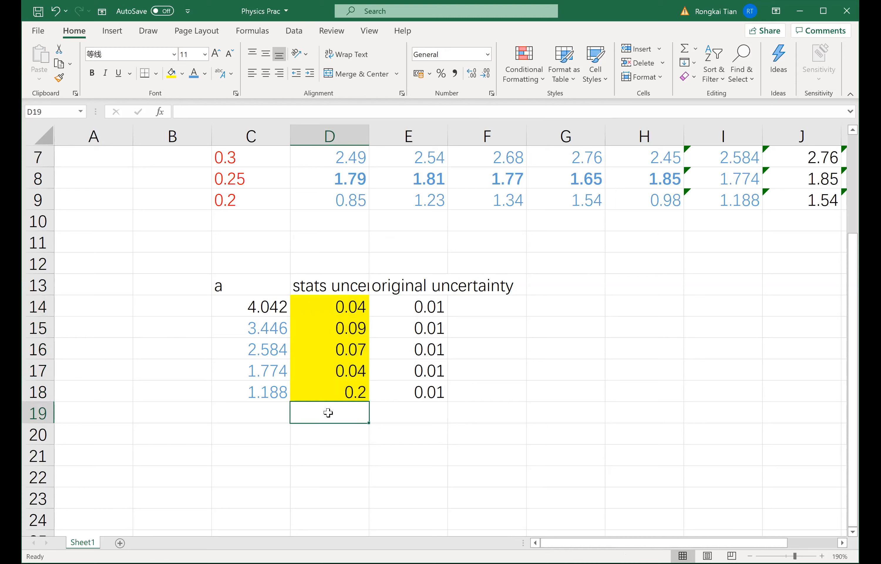
pyautogui.write('larger')
pyautogui.press('Return')
pyautogui.press('Return')
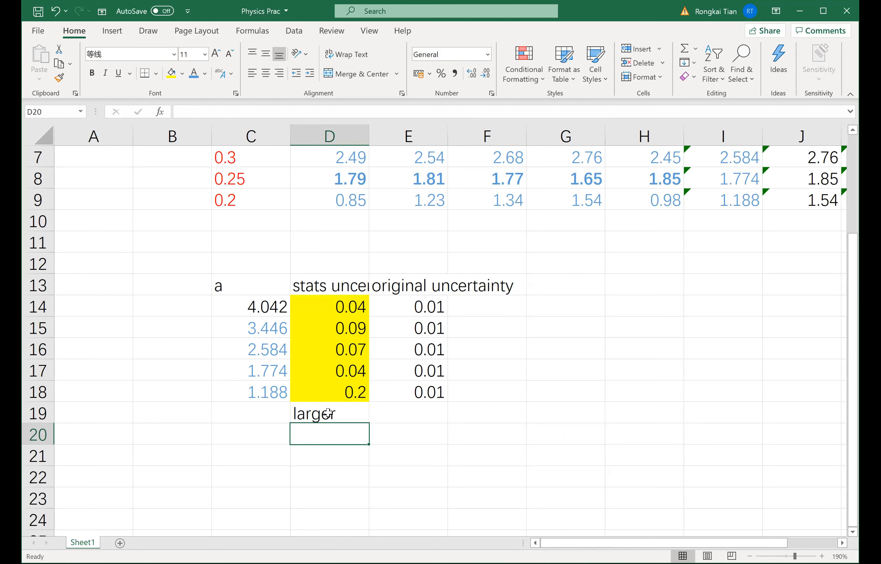
# Display the accelerations in C14:C17 with two decimal places to match their stats uncertainties.
pyautogui.moveTo(343, 303); pyautogui.dragTo(344, 392)
pyautogui.moveTo(274, 308); pyautogui.dragTo(267, 385)
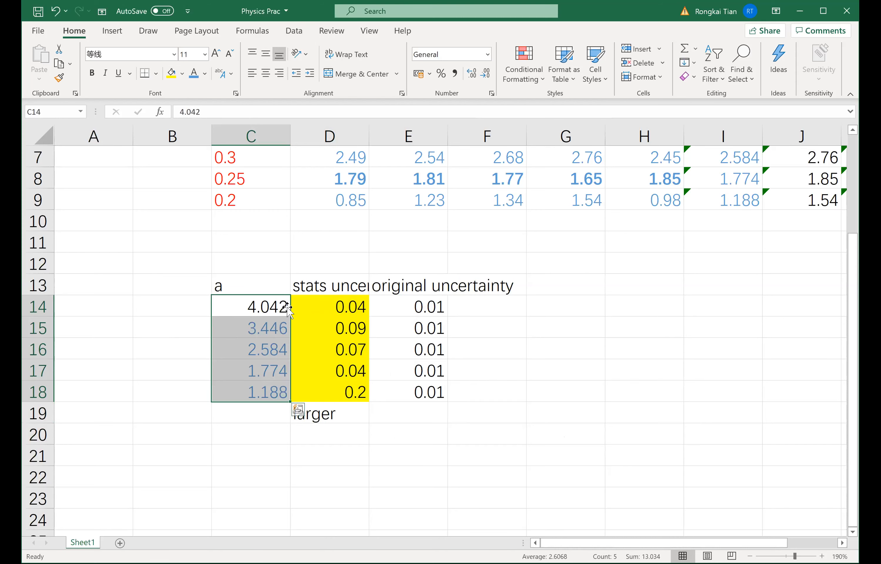
pyautogui.moveTo(322, 306); pyautogui.dragTo(330, 365)
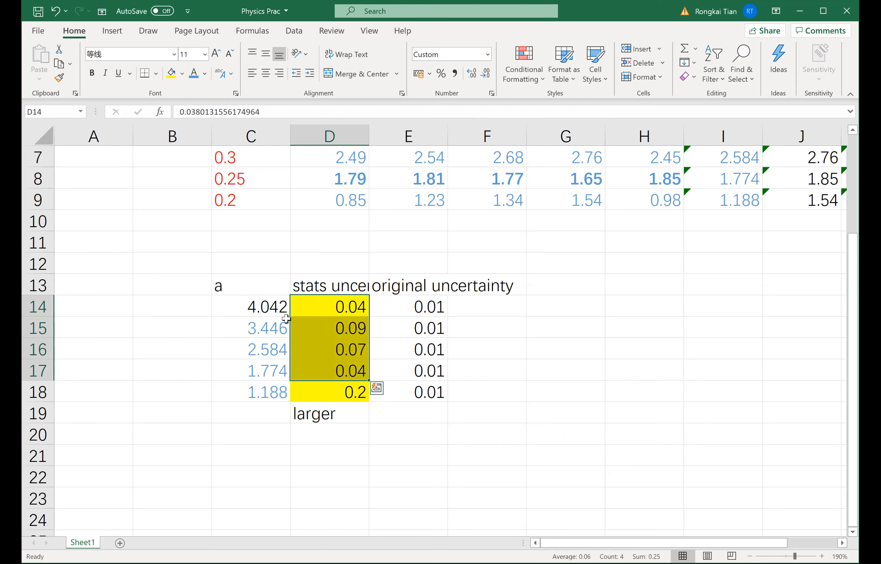
pyautogui.moveTo(277, 309); pyautogui.dragTo(278, 378)
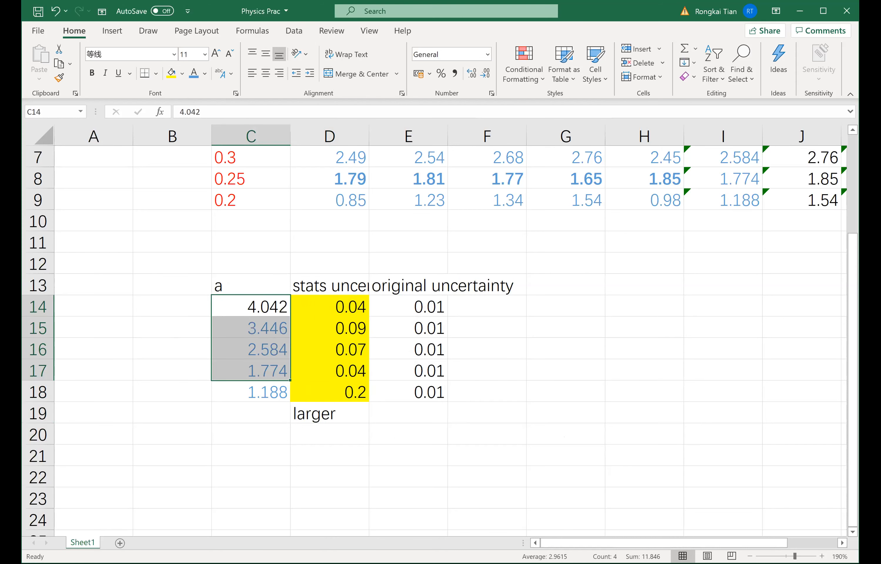
pyautogui.click(486, 73)
pyautogui.click(449, 394)
# Display the acceleration in C18 with one decimal place to match the uncertainty in D18.
pyautogui.click(361, 395)
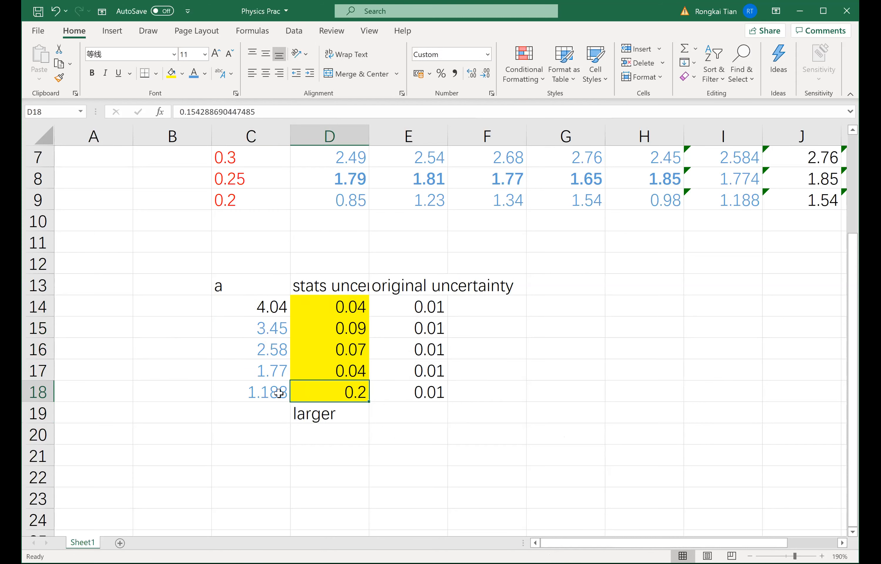
pyautogui.click(279, 393)
pyautogui.click(485, 73)
pyautogui.click(485, 73)
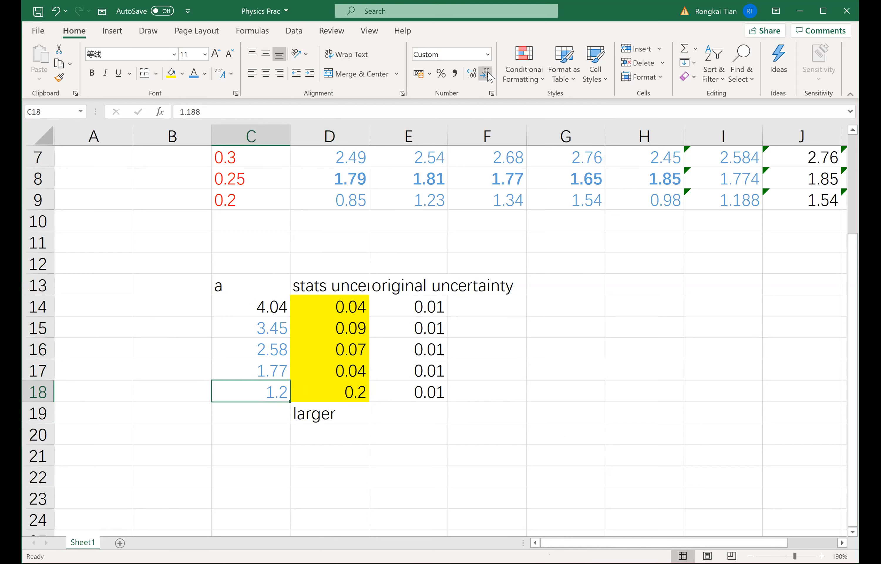
# Review the rounded accelerations and uncertainties in C14:D18 alongside the original mass and trial table.
pyautogui.click(677, 407)
pyautogui.moveTo(267, 306); pyautogui.dragTo(317, 392)
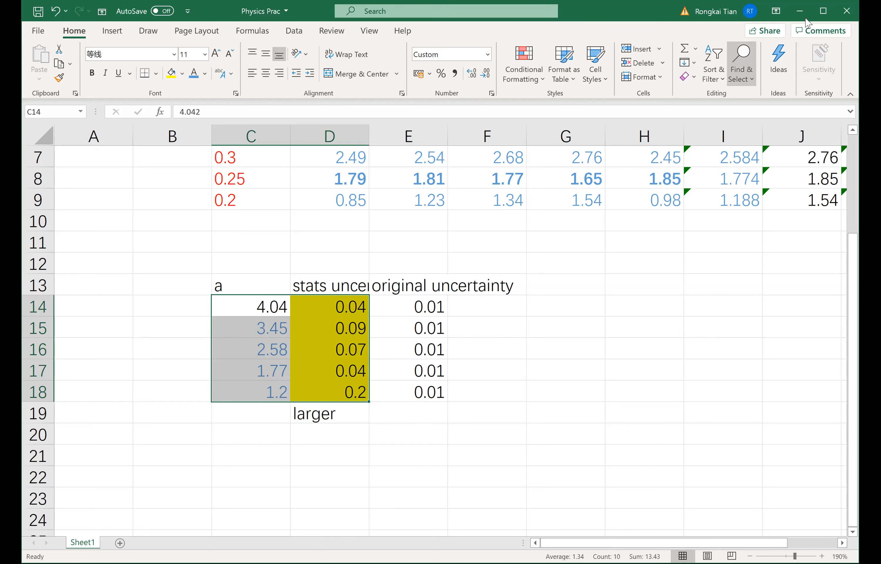
pyautogui.scroll(2, 274, 271)
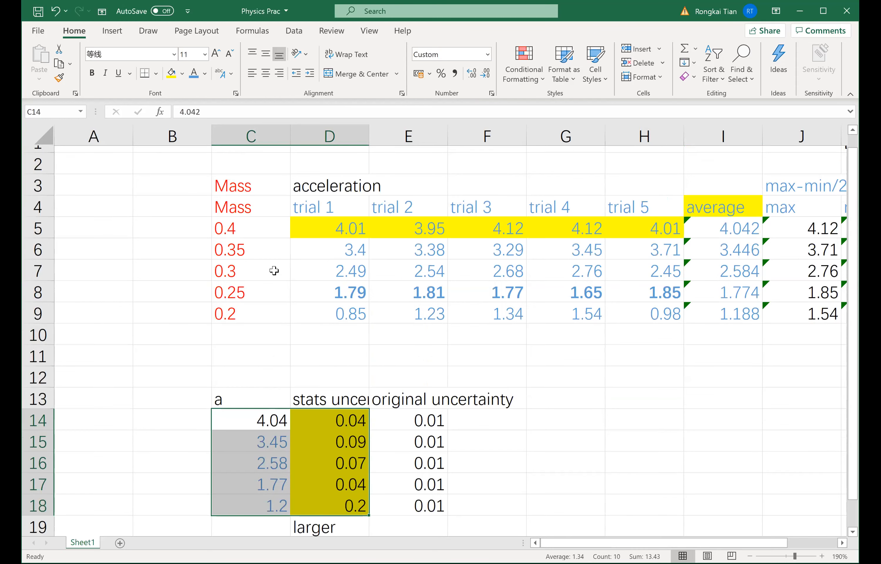
# Copy the Mass header and values from C4:C9 into B13:B18 beside the rounded accelerations.
pyautogui.scroll(1, 274, 270)
pyautogui.moveTo(244, 220); pyautogui.dragTo(254, 323)
pyautogui.hotkey('ctrl', 'c')
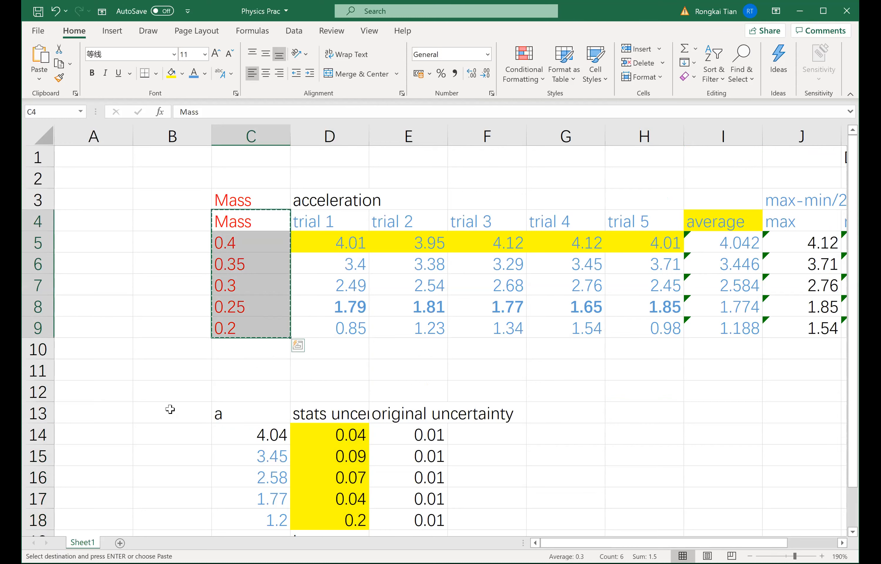
pyautogui.click(170, 409)
pyautogui.hotkey('ctrl', 'v')
pyautogui.scroll(-2, 175, 362)
pyautogui.click(235, 448)
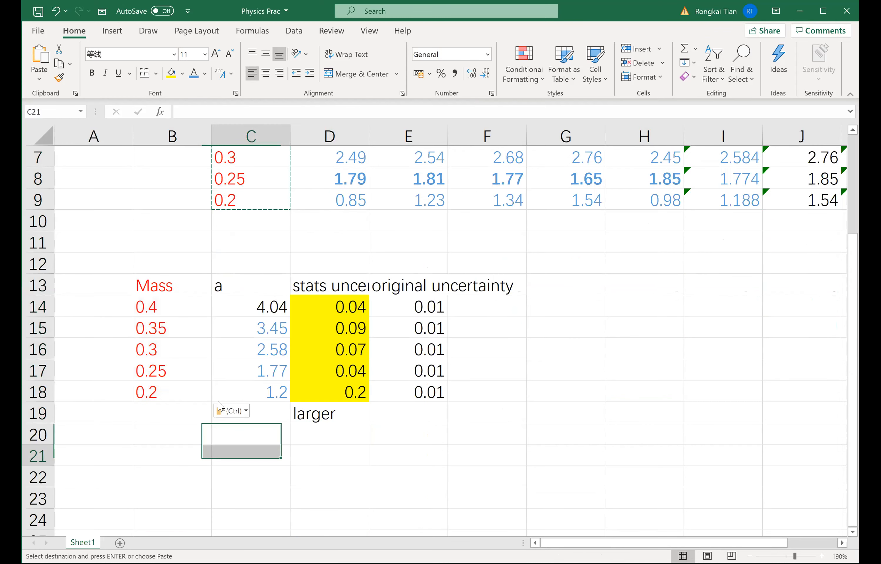
pyautogui.moveTo(169, 306); pyautogui.dragTo(314, 392)
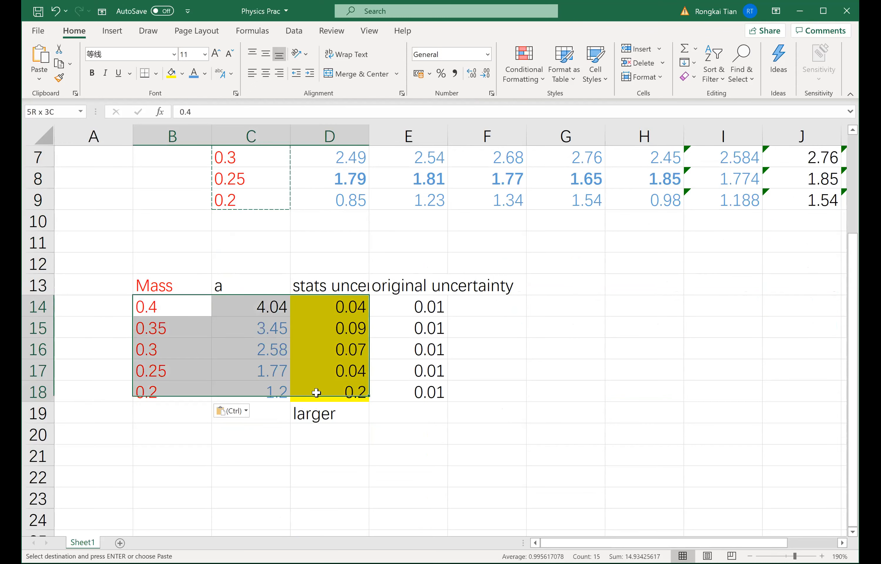
pyautogui.click(401, 428)
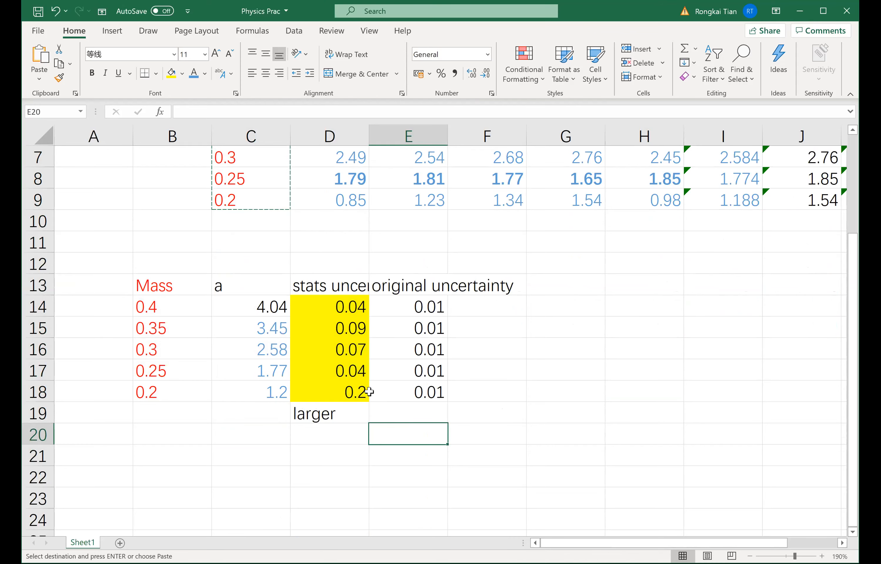
# Insert a markers-only scatter chart of the mass and acceleration data in B13:C18.
pyautogui.keyDown('ctrl'); pyautogui.scroll(-3, 369, 391); pyautogui.keyUp('ctrl')
pyautogui.moveTo(132, 264); pyautogui.dragTo(192, 337)
pyautogui.click(194, 340)
pyautogui.moveTo(146, 252); pyautogui.dragTo(200, 341)
pyautogui.click(117, 37)
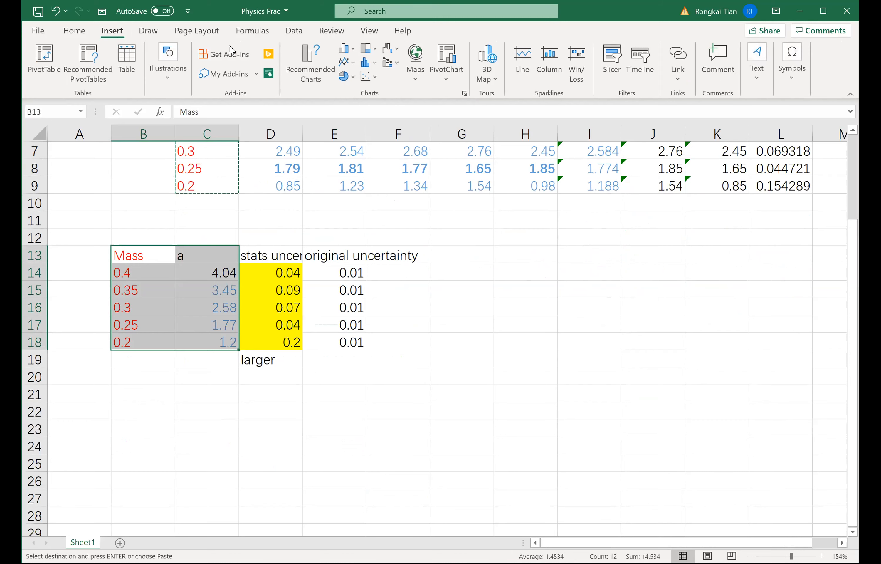
pyautogui.click(375, 82)
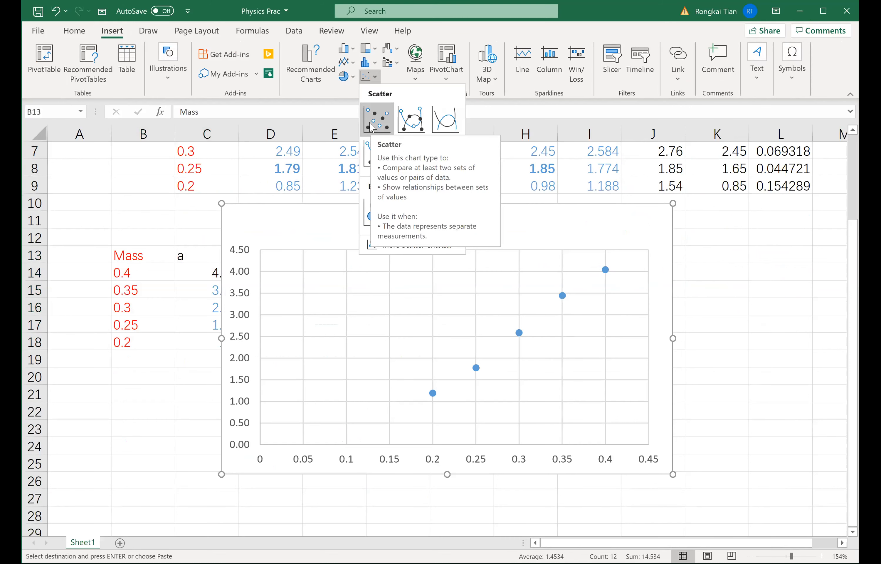
pyautogui.click(372, 127)
# Move the scatter chart clear of the mass and acceleration columns and enlarge it slightly.
pyautogui.moveTo(394, 214); pyautogui.dragTo(556, 230)
pyautogui.click(751, 554)
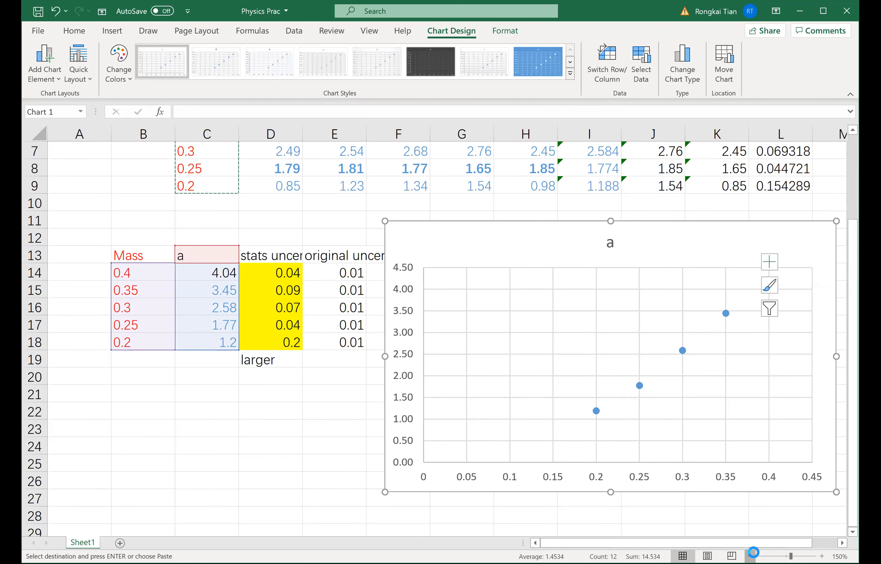
pyautogui.click(751, 554)
pyautogui.click(751, 554)
pyautogui.scroll(-1, 527, 307)
pyautogui.moveTo(543, 275)
pyautogui.mouseDown()
pyautogui.moveTo(553, 261)
pyautogui.moveTo(550, 277)
pyautogui.mouseUp()
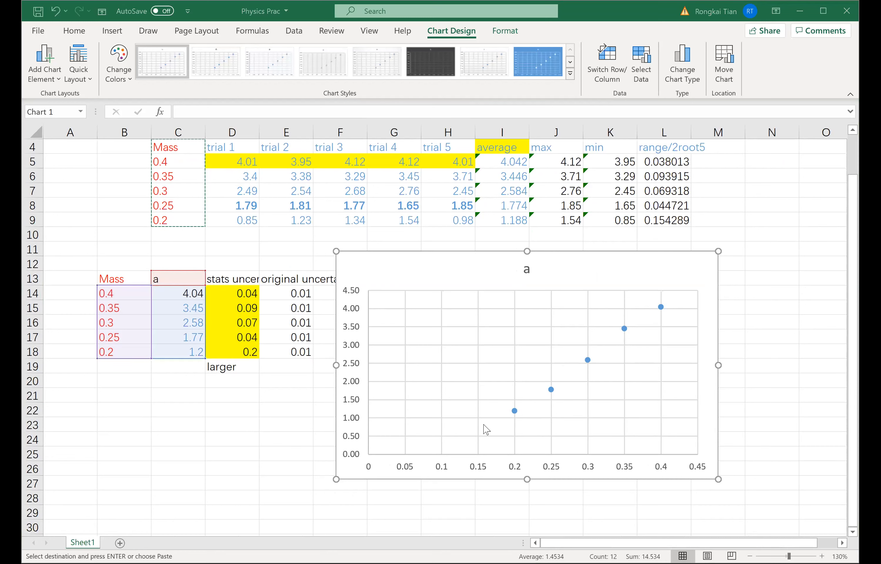
pyautogui.click(622, 473)
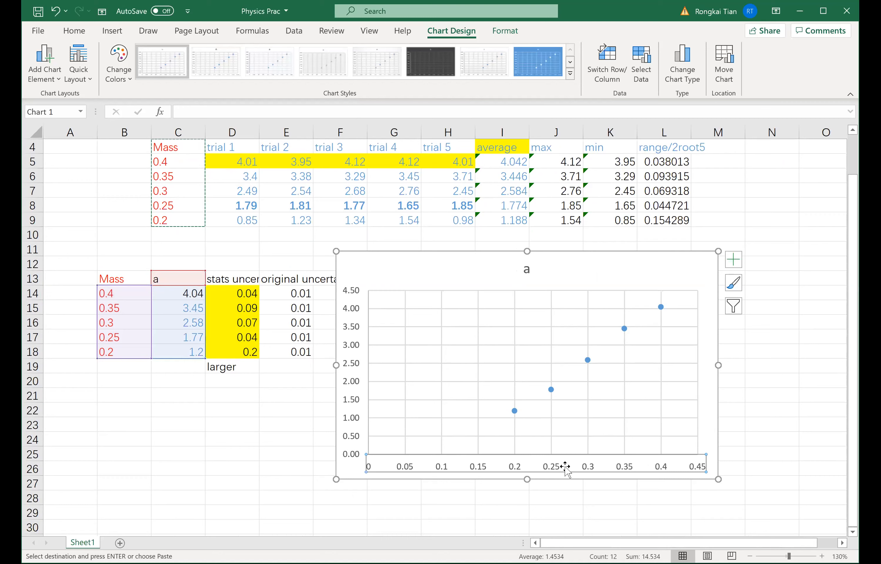
pyautogui.moveTo(716, 480); pyautogui.dragTo(741, 500)
# Shift the chart toward the data table and set the horizontal axis minimum bound to 0.15.
pyautogui.click(532, 487)
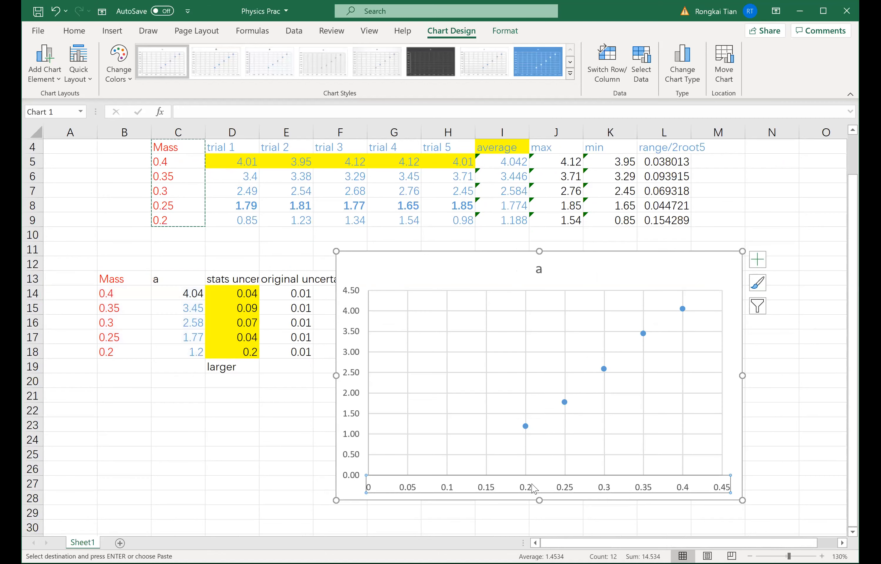
pyautogui.rightClick(533, 488)
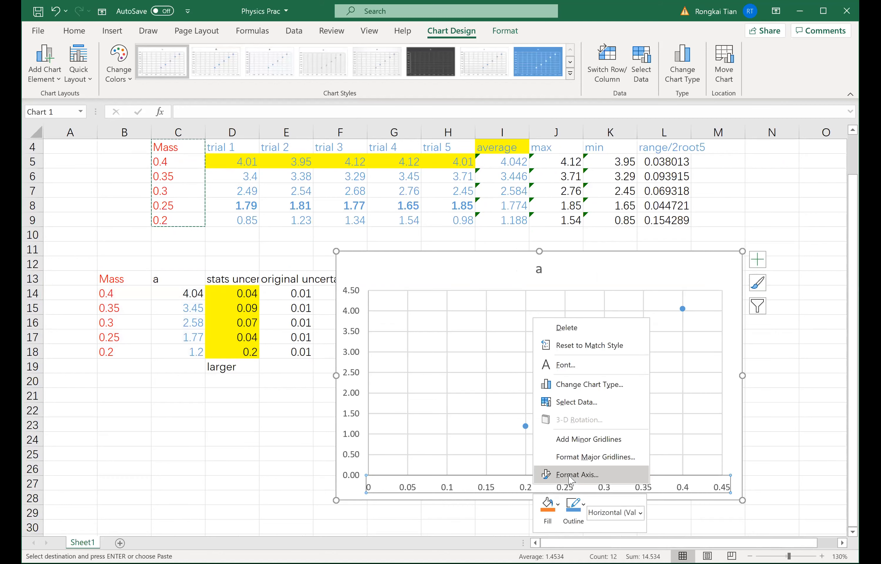
pyautogui.click(571, 477)
pyautogui.moveTo(453, 259); pyautogui.dragTo(341, 254)
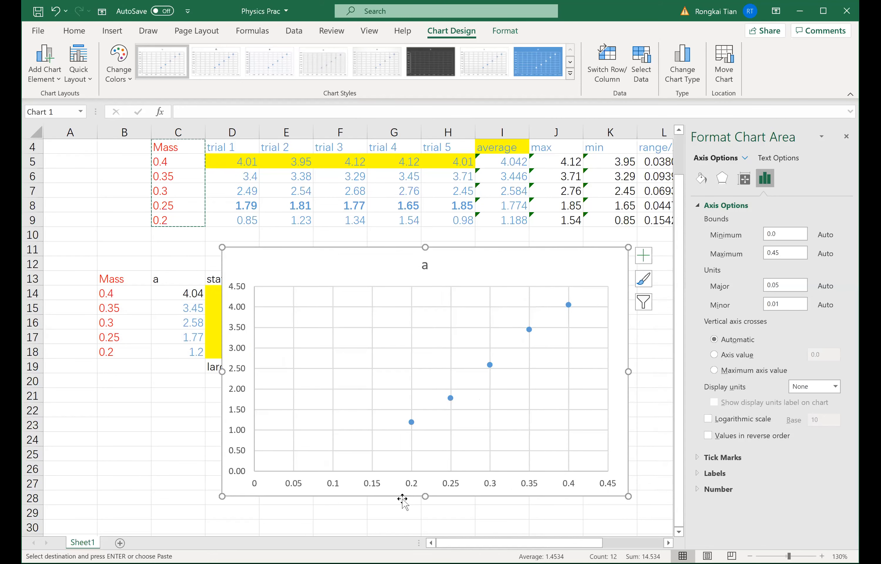
pyautogui.click(407, 482)
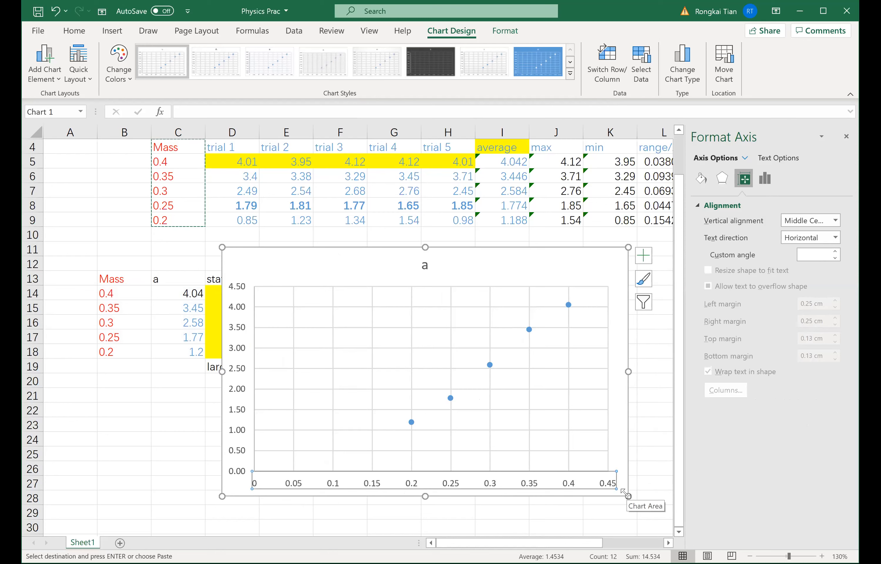
pyautogui.click(544, 482)
pyautogui.click(536, 486)
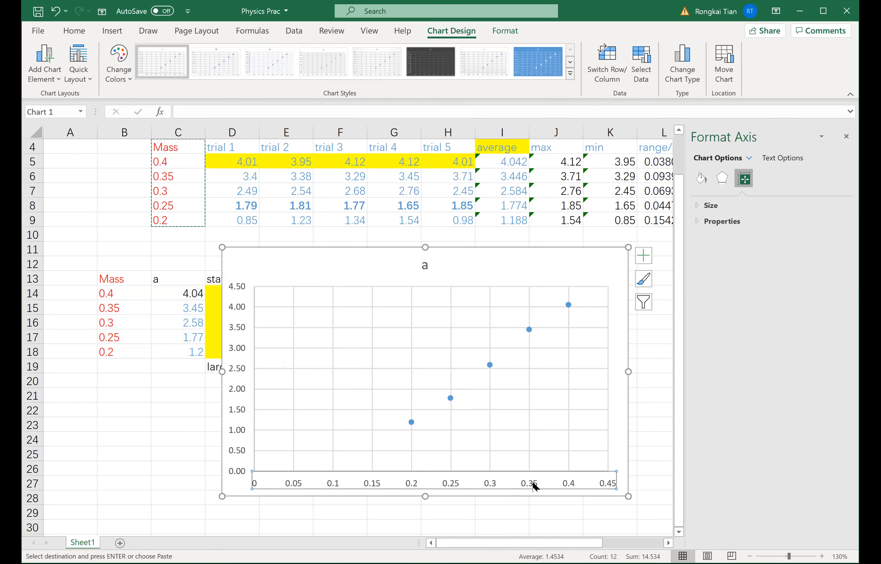
pyautogui.rightClick(535, 487)
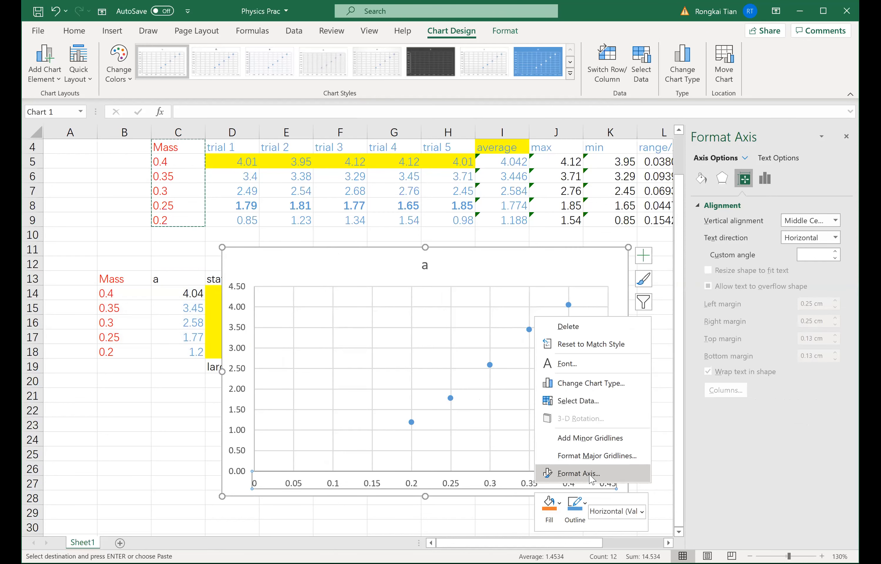
pyautogui.click(590, 475)
pyautogui.click(769, 234)
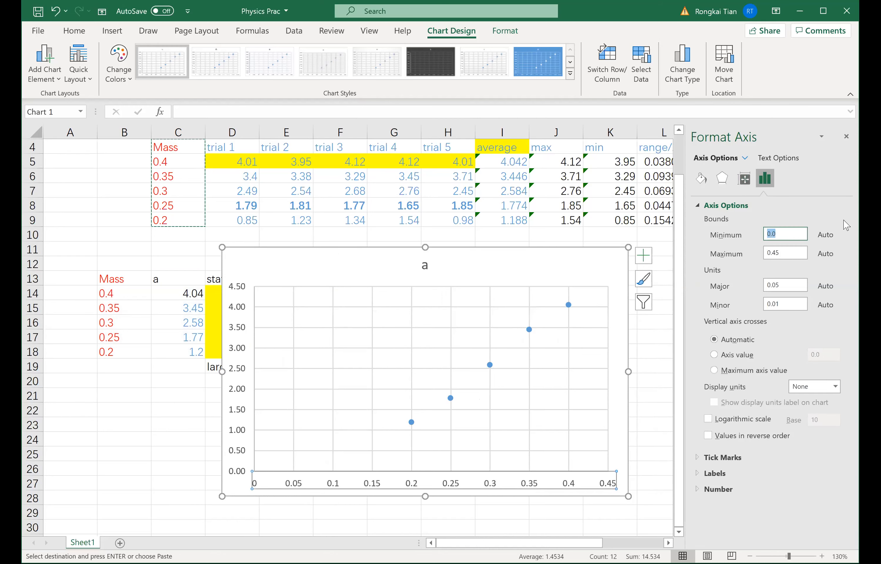
pyautogui.write('0.15')
pyautogui.press('Return')
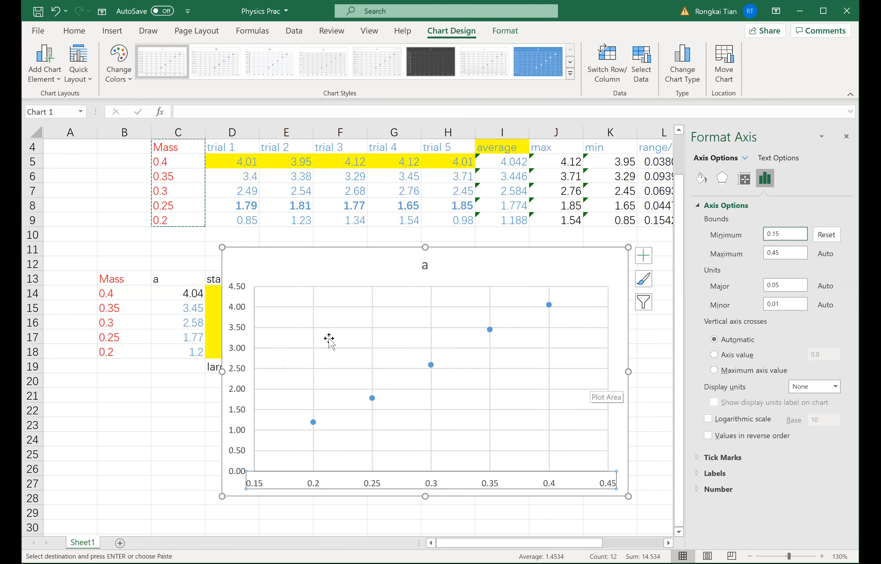
# Change the chart title to "a VS mass ...... (3 paragraph long)" and nudge the chart slightly away from the acceleration column.
pyautogui.click(237, 335)
pyautogui.click(236, 335)
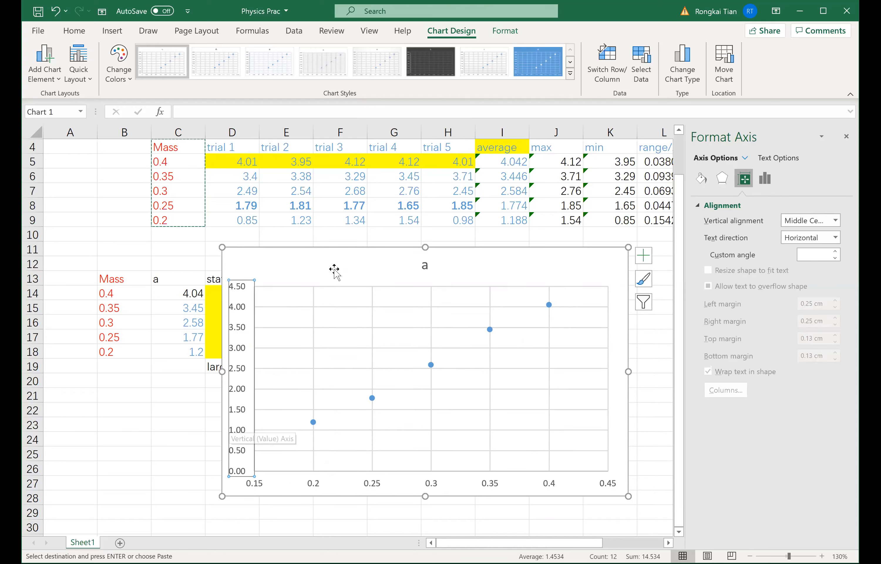
pyautogui.moveTo(344, 249); pyautogui.dragTo(353, 249)
pyautogui.click(429, 265)
pyautogui.click(430, 265)
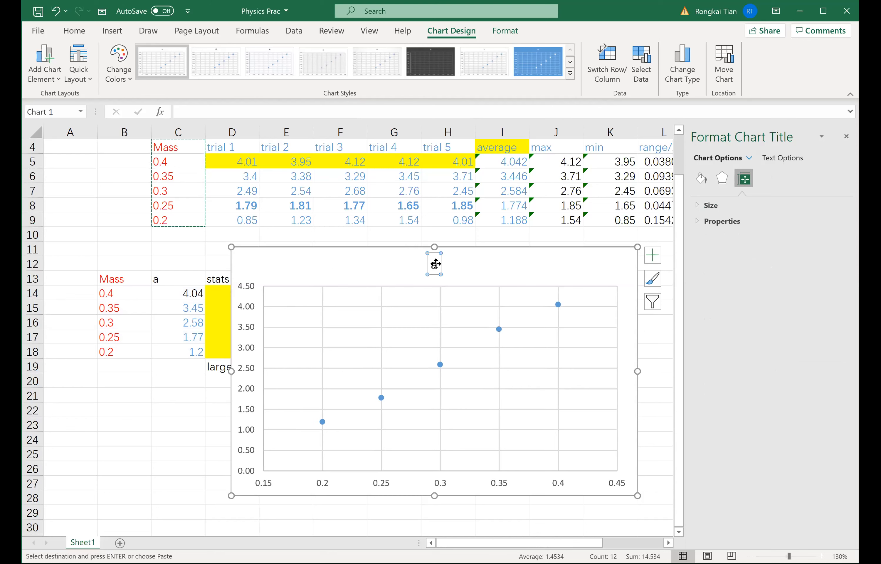
pyautogui.press('End')
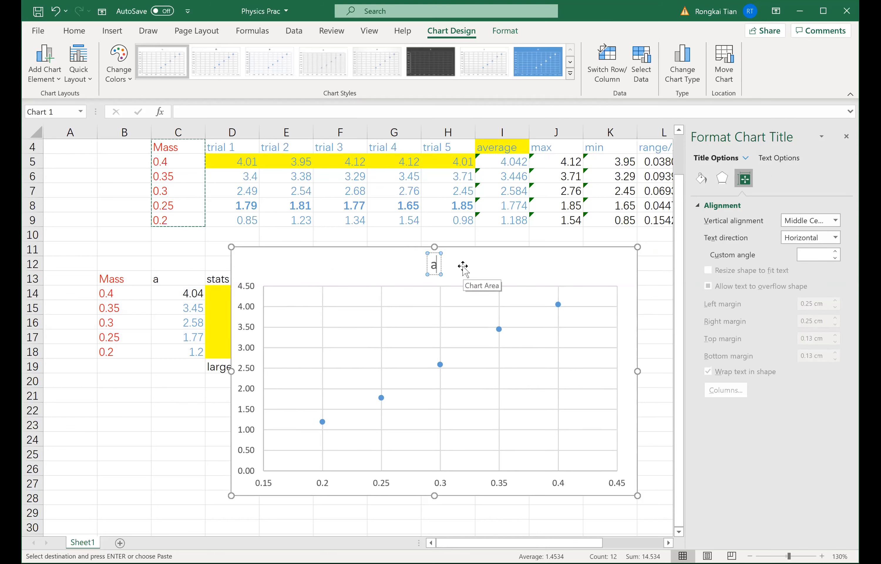
pyautogui.write('VS')
pyautogui.write(' mass')
pyautogui.write(' ……')
pyautogui.write(' (3 par)')
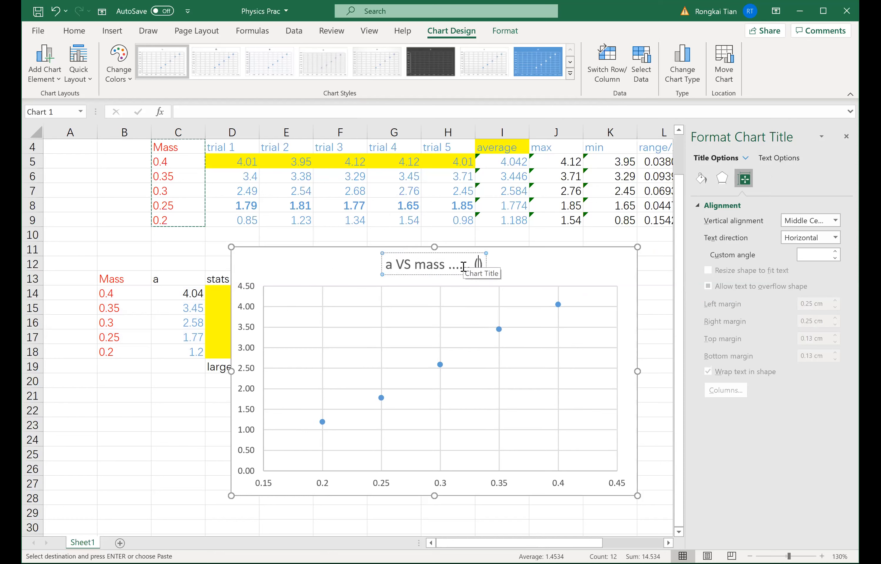
pyautogui.write('agraoh line')
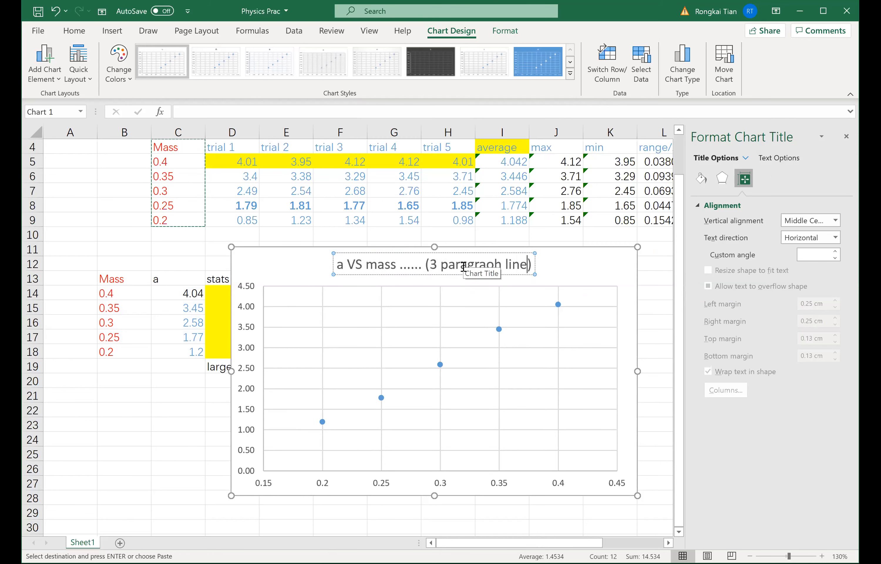
pyautogui.press('BackSpace')
pyautogui.press('BackSpace')
pyautogui.press('BackSpace')
pyautogui.press('BackSpace')
pyautogui.write('long')
pyautogui.press('Left')
pyautogui.press('Left')
pyautogui.press('Left')
pyautogui.press('Left')
pyautogui.press('Left')
pyautogui.press('Left')
pyautogui.press('BackSpace')
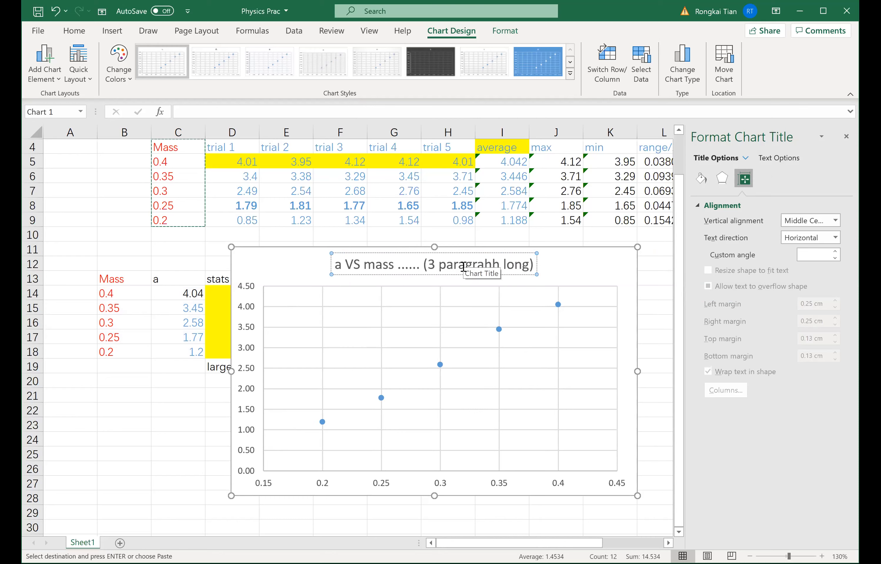
pyautogui.write('p')
pyautogui.click(468, 300)
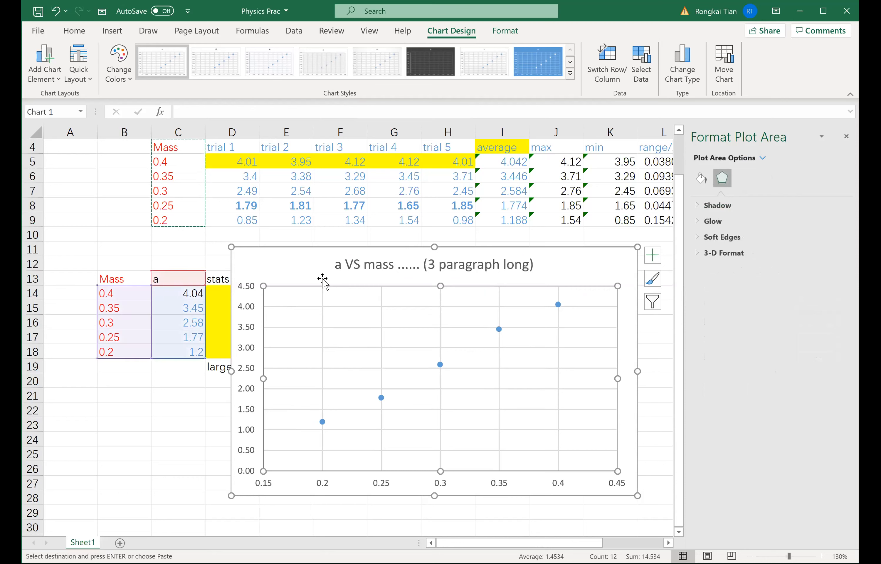
# Close the formatting pane and add primary horizontal and primary vertical axis titles to the chart.
pyautogui.click(297, 267)
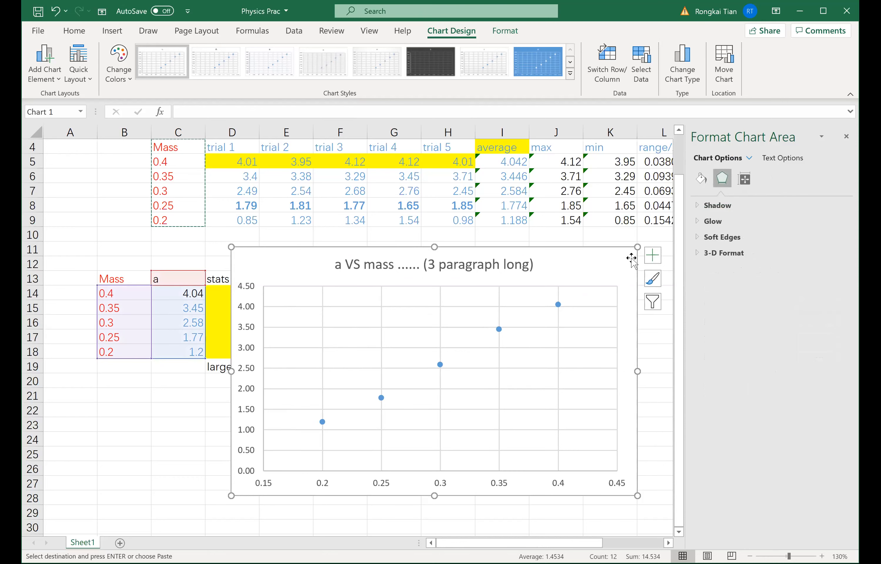
pyautogui.click(846, 137)
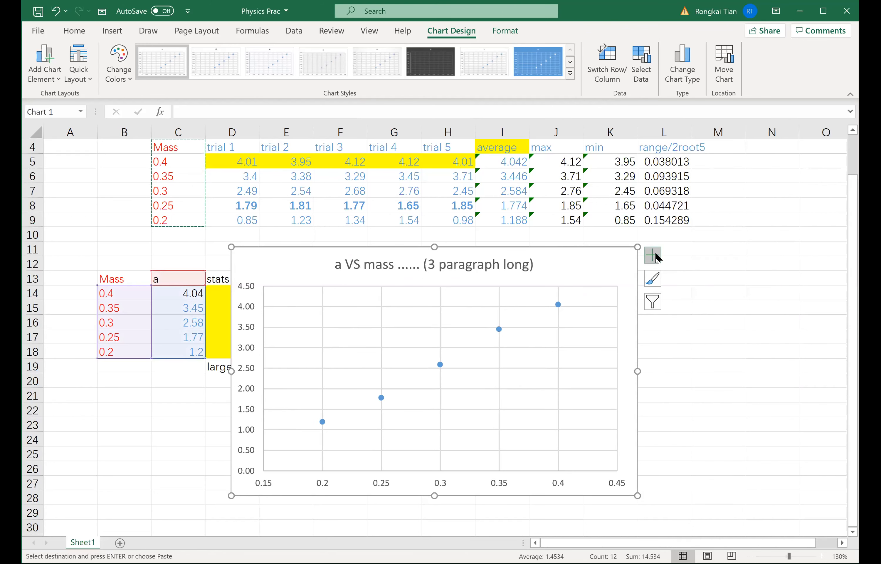
pyautogui.click(654, 257)
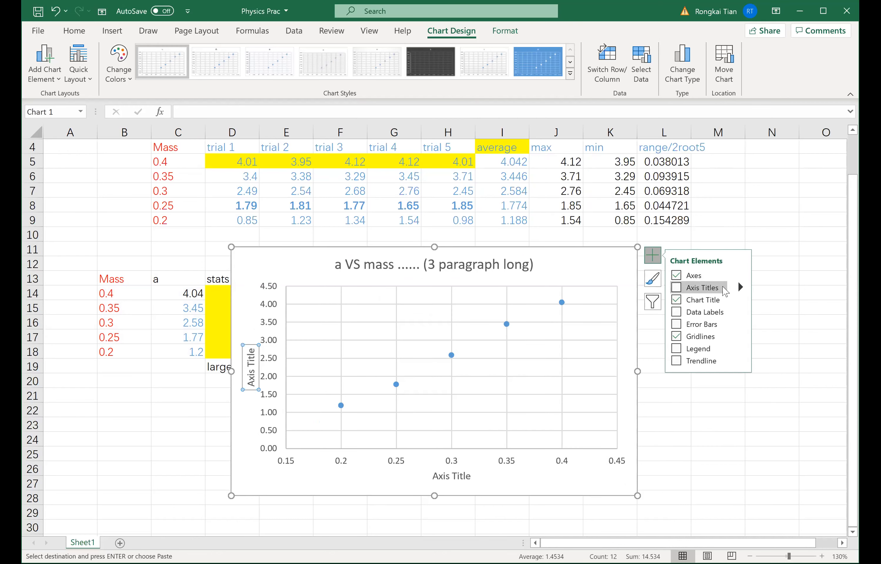
pyautogui.click(740, 287)
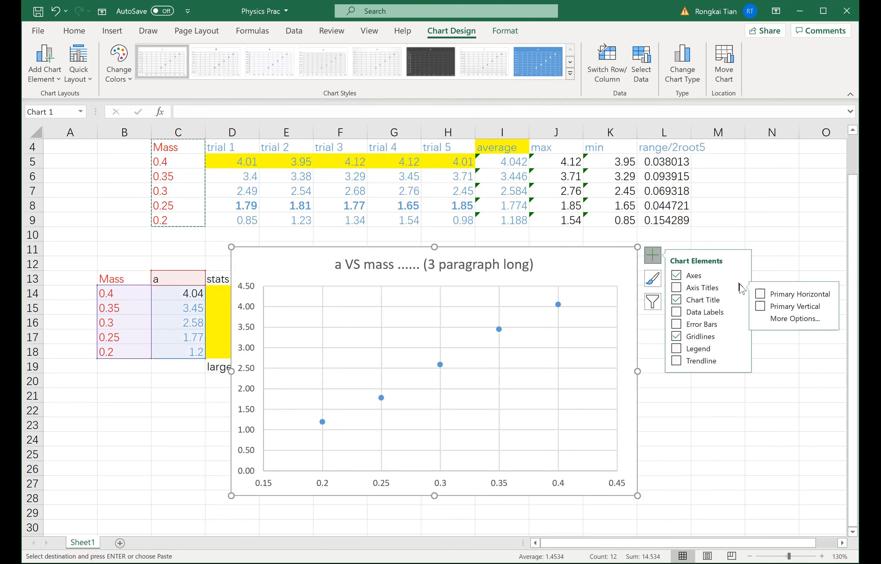
pyautogui.click(760, 294)
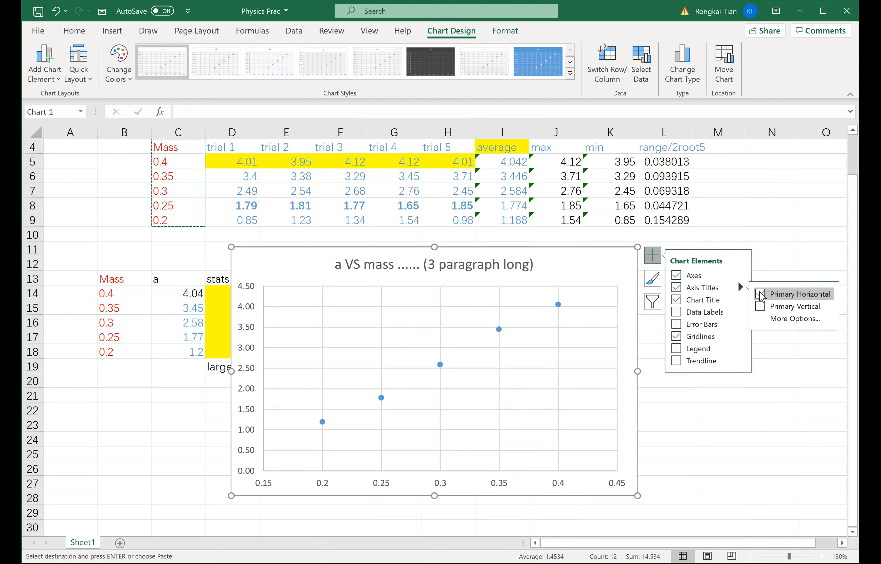
pyautogui.click(760, 306)
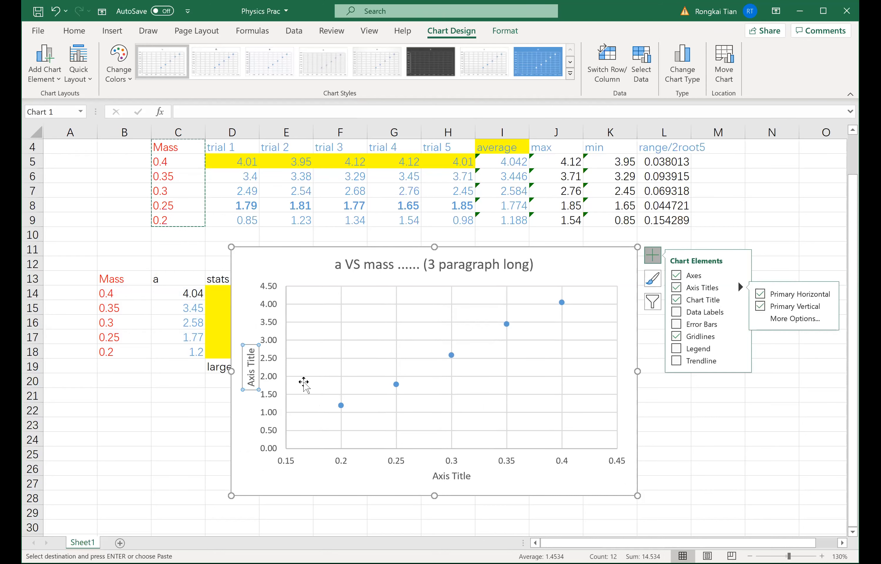
# Replace the horizontal axis title with "mass of hanger,m/kg".
pyautogui.doubleClick(443, 477)
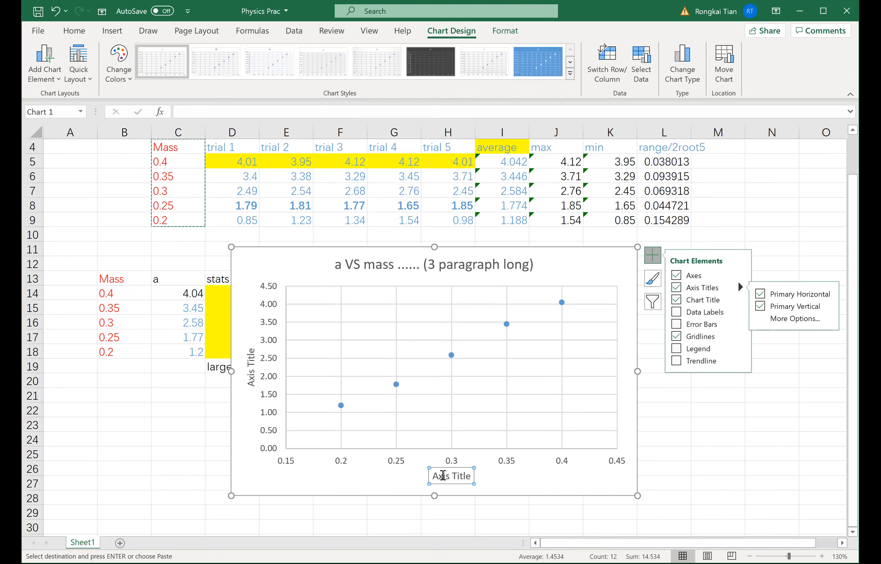
pyautogui.tripleClick(448, 474)
pyautogui.press('BackSpace')
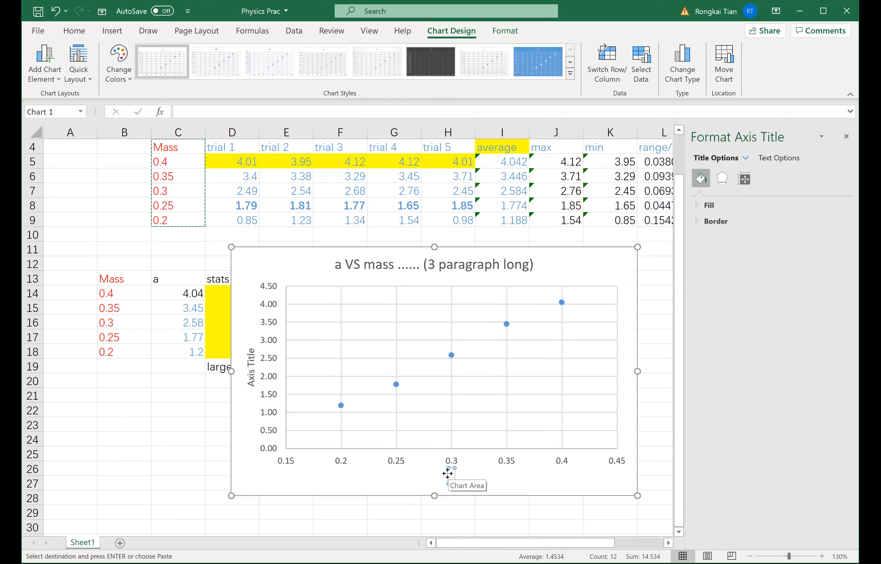
pyautogui.write('mass of han')
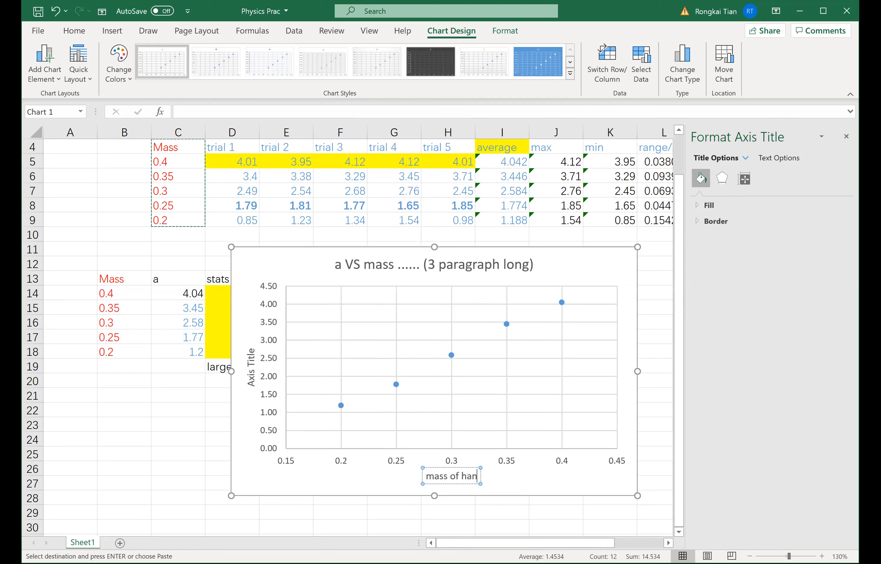
pyautogui.write('ger')
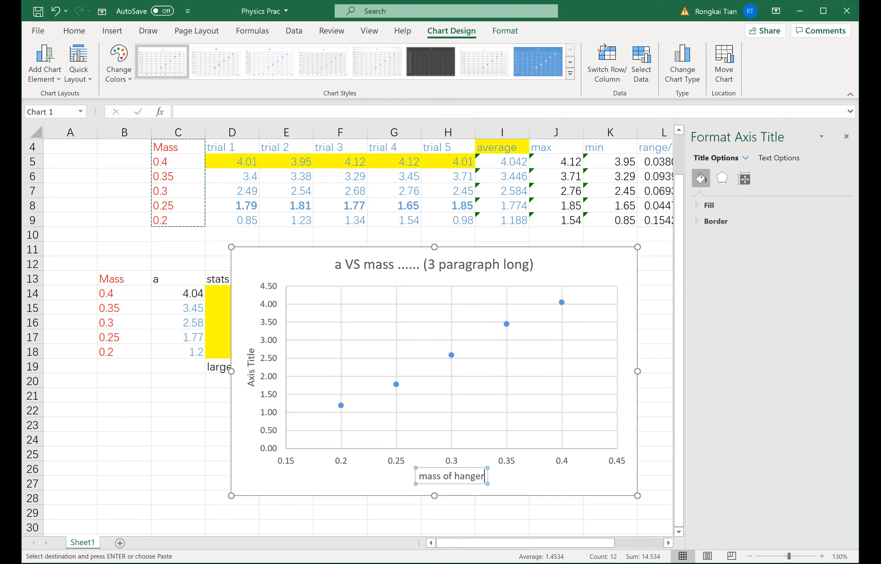
pyautogui.write(',m/kg')
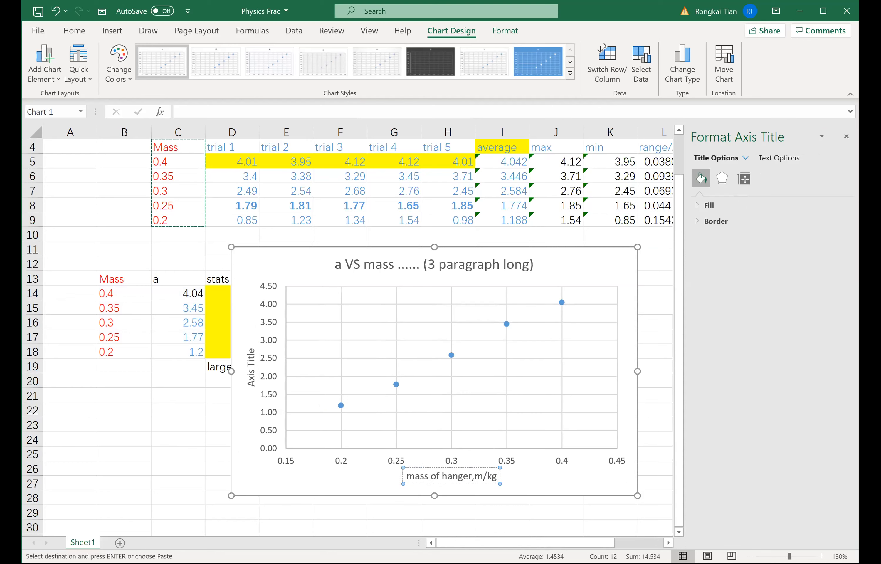
# Replace the vertical axis title with "acceleration of system,a/ms^-2".
pyautogui.click(253, 377)
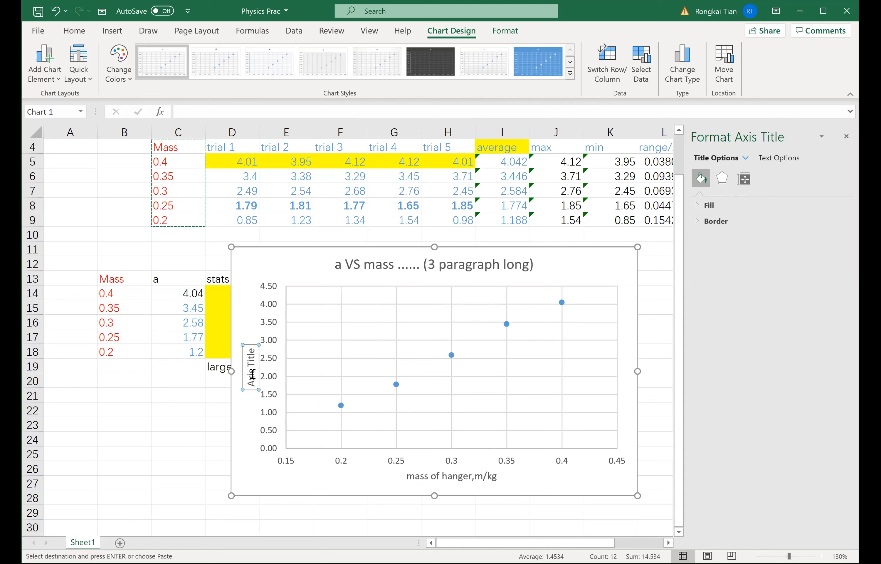
pyautogui.tripleClick(253, 377)
pyautogui.write('acceleration')
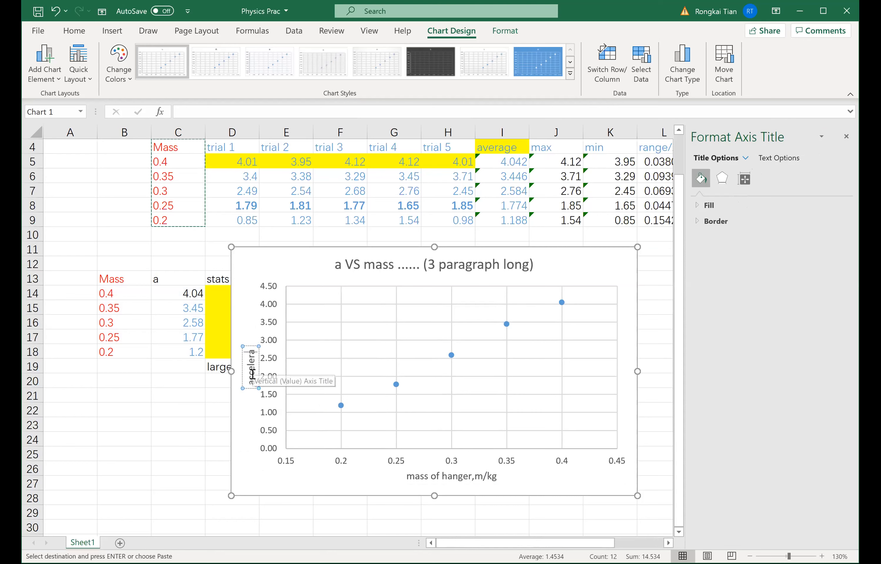
pyautogui.write(' of system')
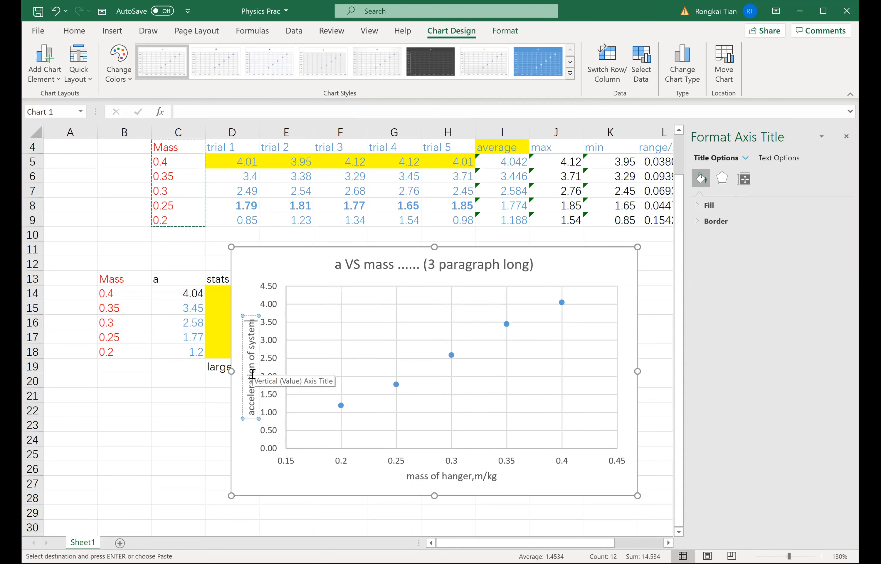
pyautogui.write(',a/')
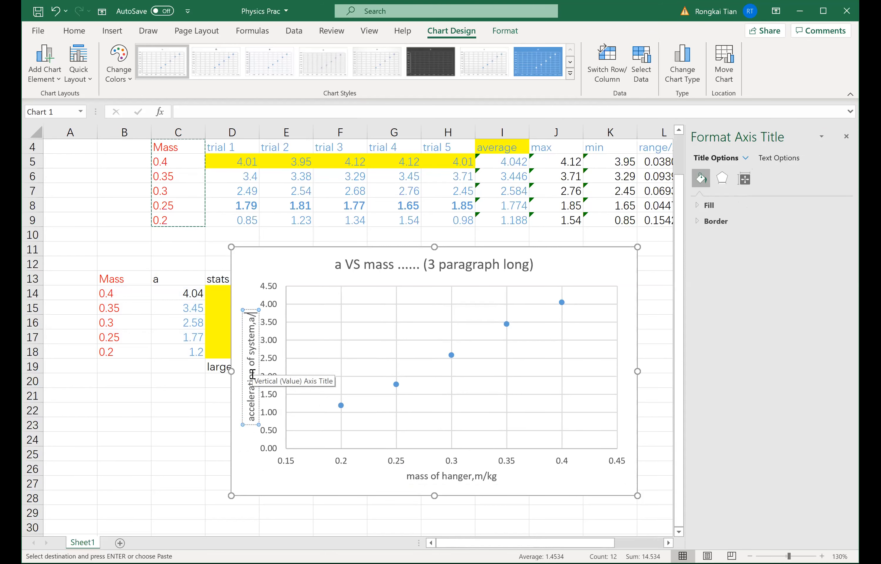
pyautogui.write('ms^2')
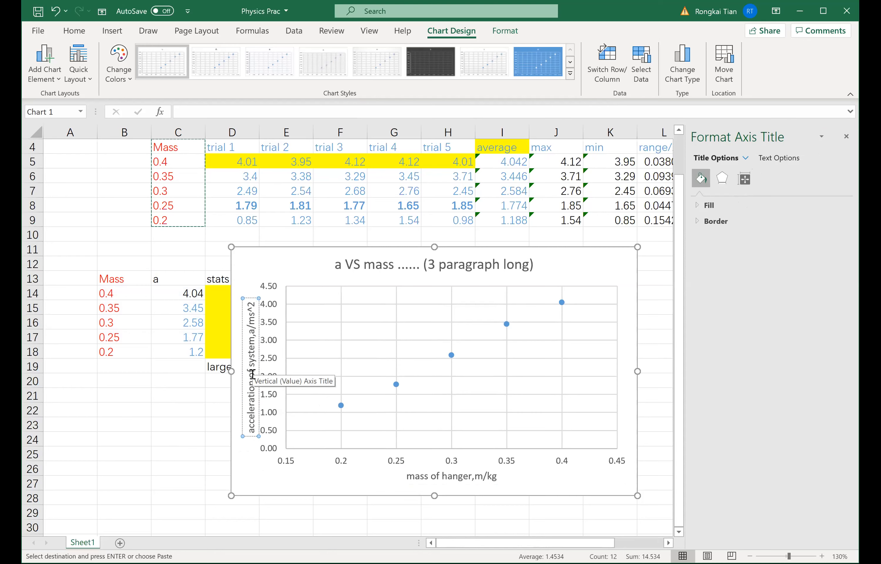
pyautogui.write('-')
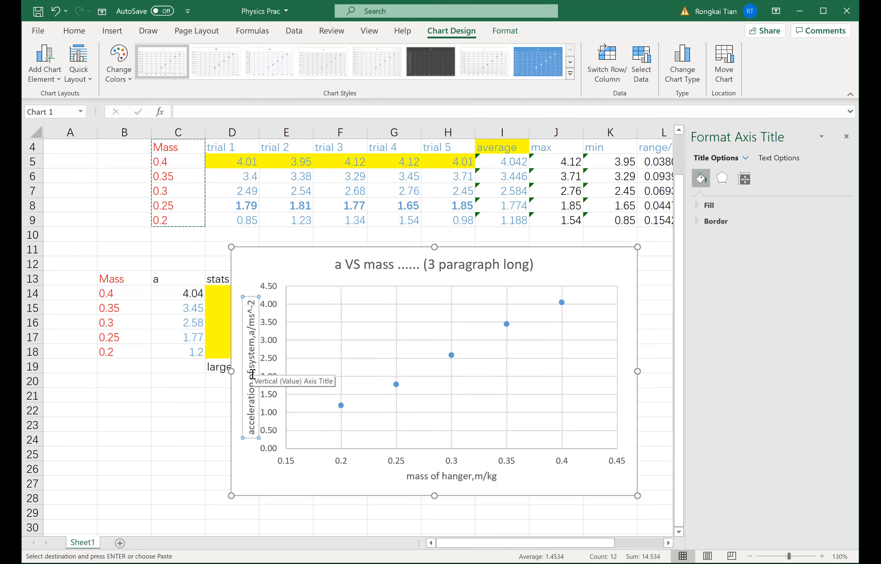
# Close the formatting pane, shift the chart clear of the stats uncertainty column and enlarge it to reach column M and about row 31.
pyautogui.click(248, 270)
pyautogui.click(319, 289)
pyautogui.click(846, 137)
pyautogui.moveTo(296, 261); pyautogui.dragTo(344, 259)
pyautogui.scroll(-1, 481, 351)
pyautogui.moveTo(685, 450); pyautogui.dragTo(732, 509)
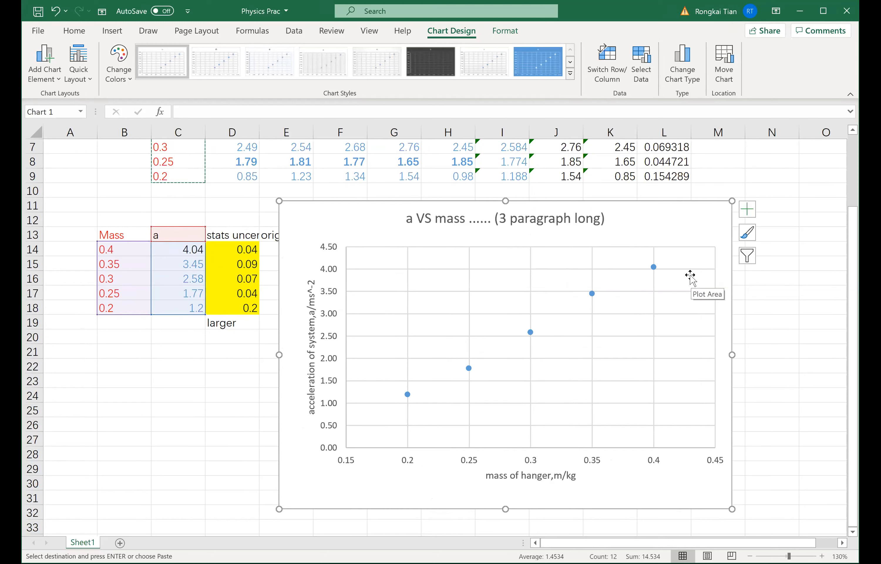
# Add a legend on the right side of the chart through its additional options and close the formatting pane.
pyautogui.click(749, 209)
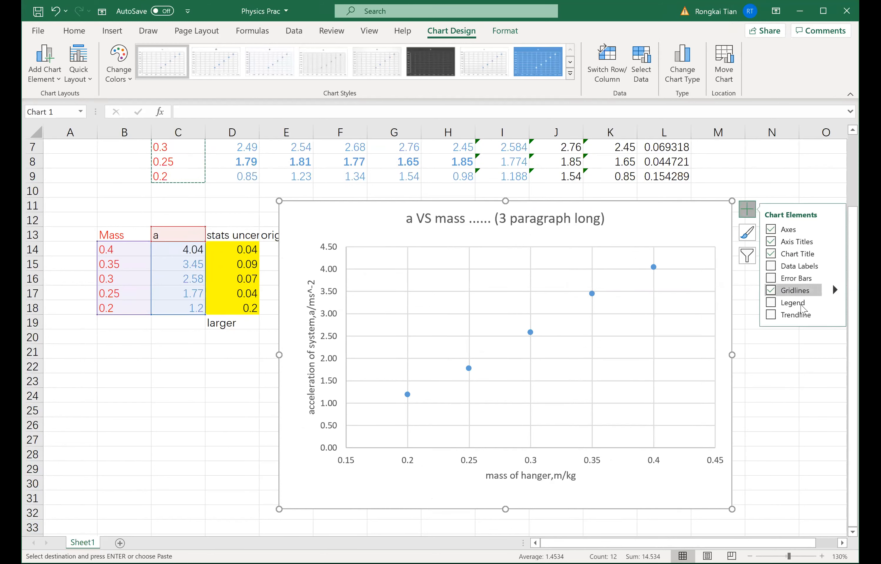
pyautogui.click(833, 302)
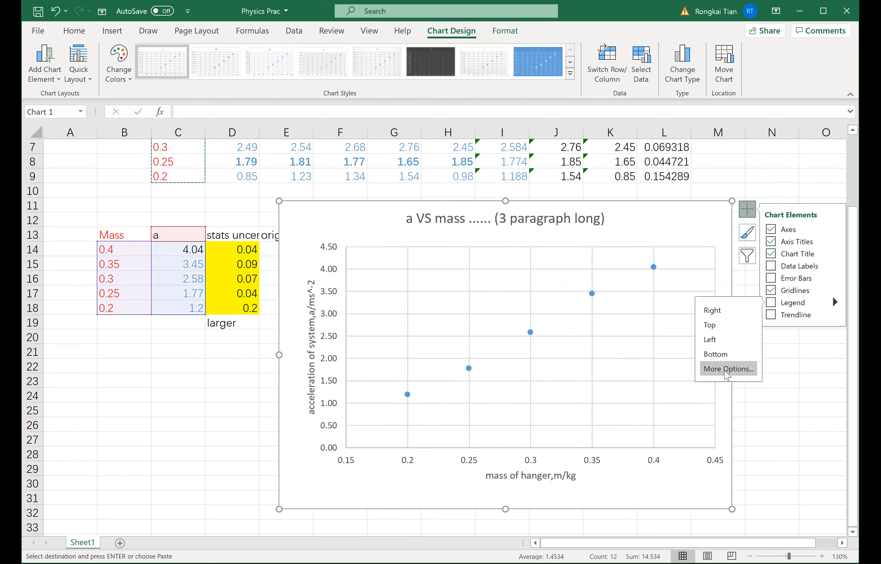
pyautogui.click(727, 368)
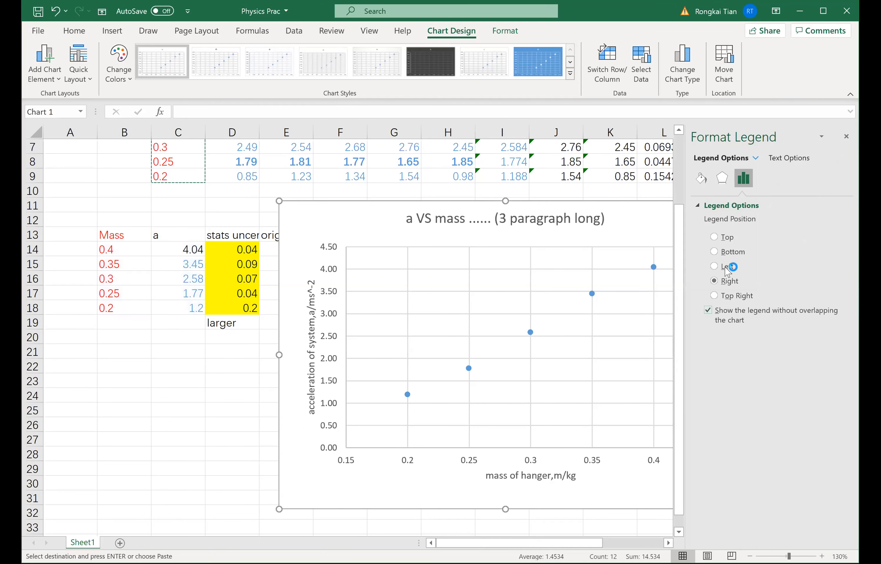
pyautogui.click(847, 136)
# Move the chart below the data table so it starts at row 21, and turn off its legend.
pyautogui.moveTo(619, 208); pyautogui.dragTo(428, 332)
pyautogui.scroll(-3, 411, 275)
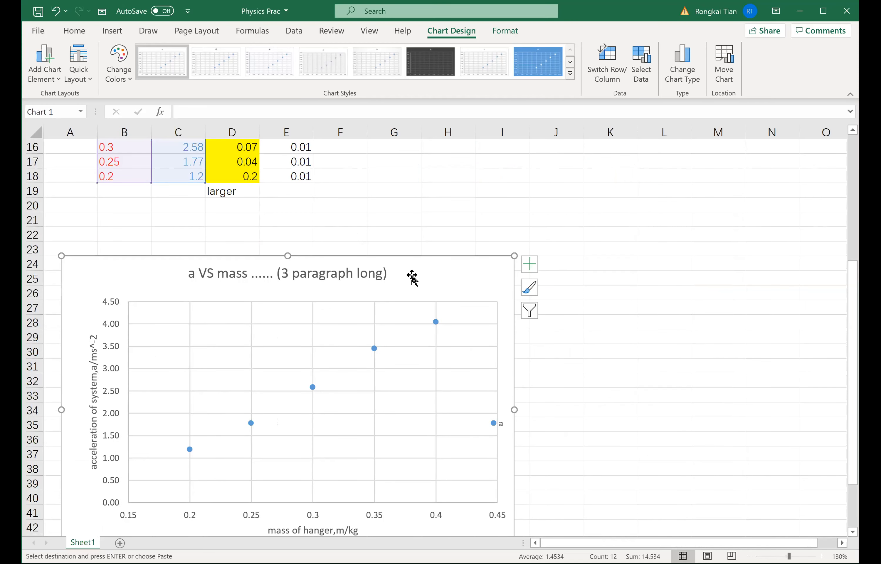
pyautogui.moveTo(411, 275); pyautogui.dragTo(428, 238)
pyautogui.click(547, 234)
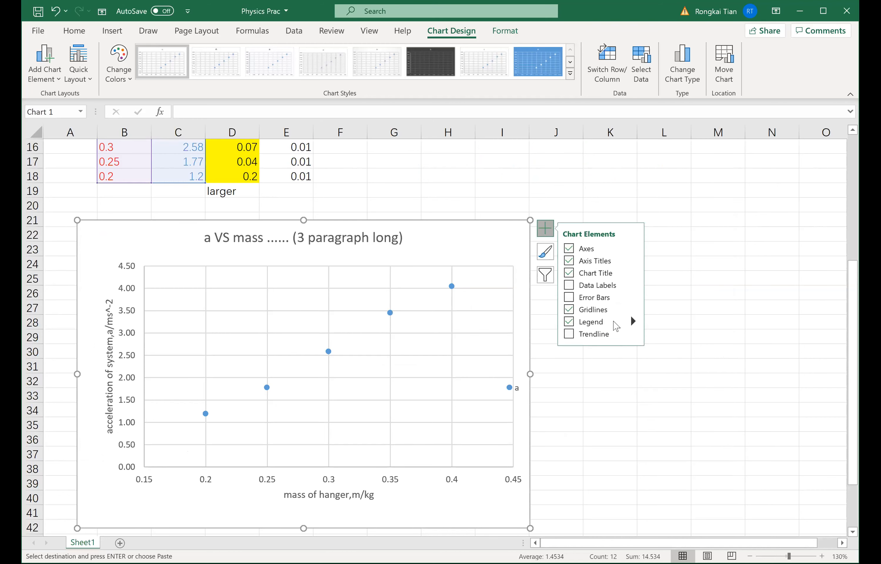
pyautogui.click(577, 323)
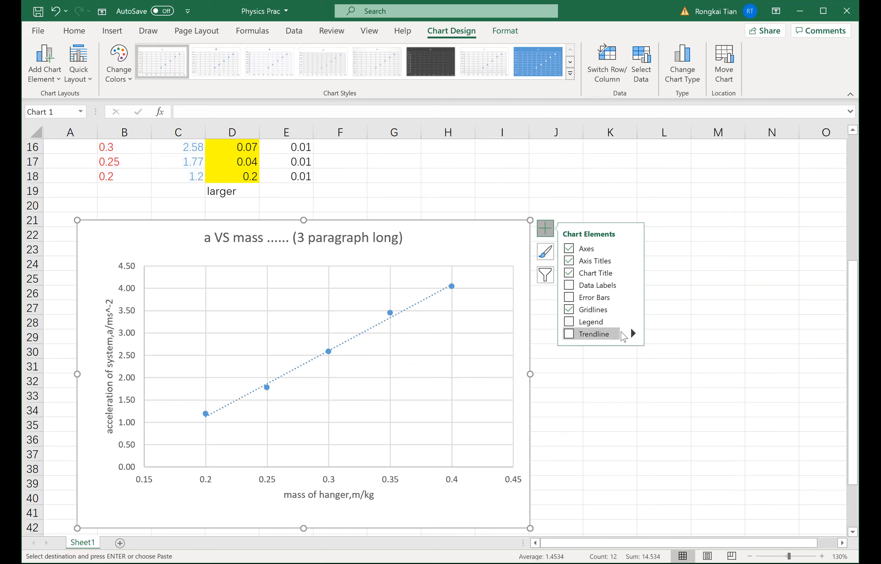
# Add a linear trendline with its equation and R-squared value displayed on the chart, and close the formatting pane.
pyautogui.click(633, 334)
pyautogui.click(666, 401)
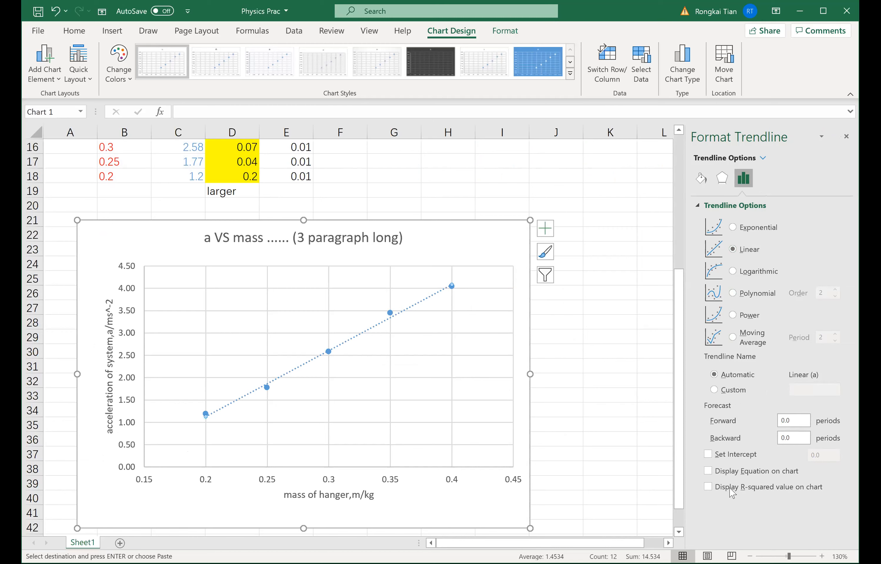
pyautogui.click(726, 474)
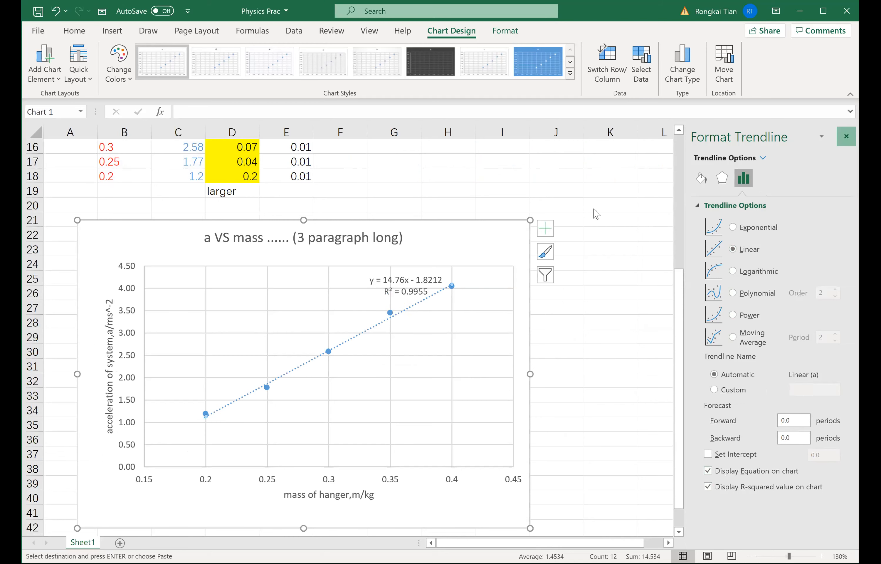
pyautogui.click(846, 136)
# Try deleting the R² value from the trendline label, and undo the deletion.
pyautogui.click(408, 276)
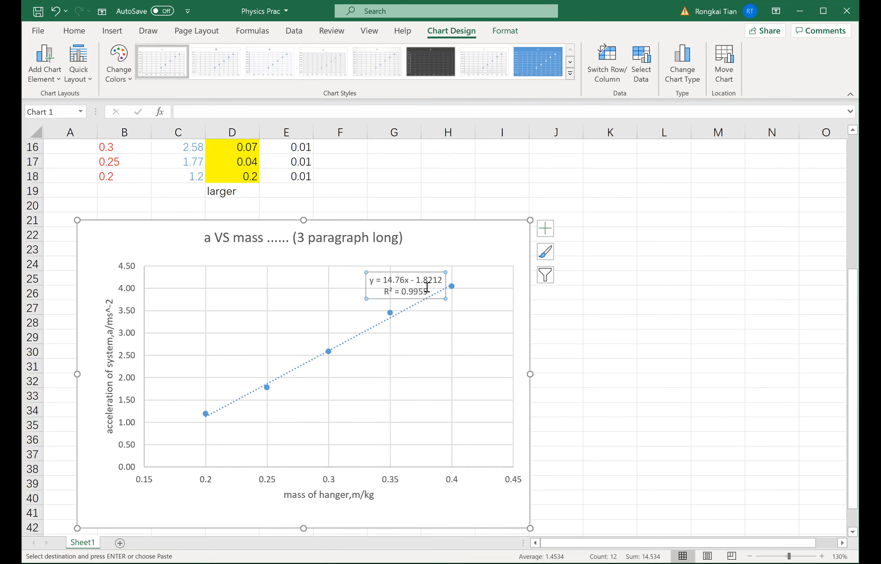
pyautogui.moveTo(426, 287); pyautogui.dragTo(365, 278)
pyautogui.moveTo(429, 292); pyautogui.dragTo(376, 294)
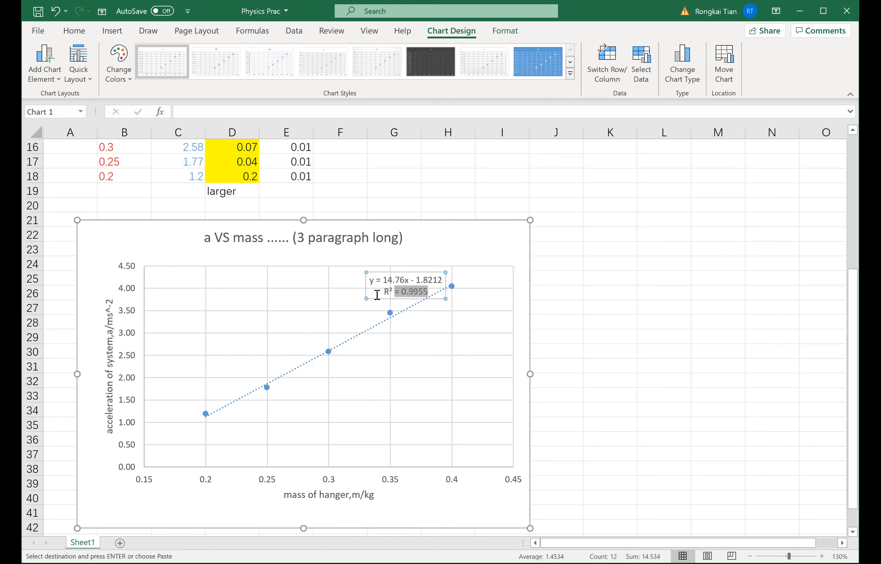
pyautogui.press('BackSpace')
pyautogui.hotkey('ctrl', 'z')
# Format the whole trendline label as bold Times New Roman at size 11.
pyautogui.moveTo(428, 292); pyautogui.dragTo(359, 275)
pyautogui.click(75, 36)
pyautogui.click(92, 74)
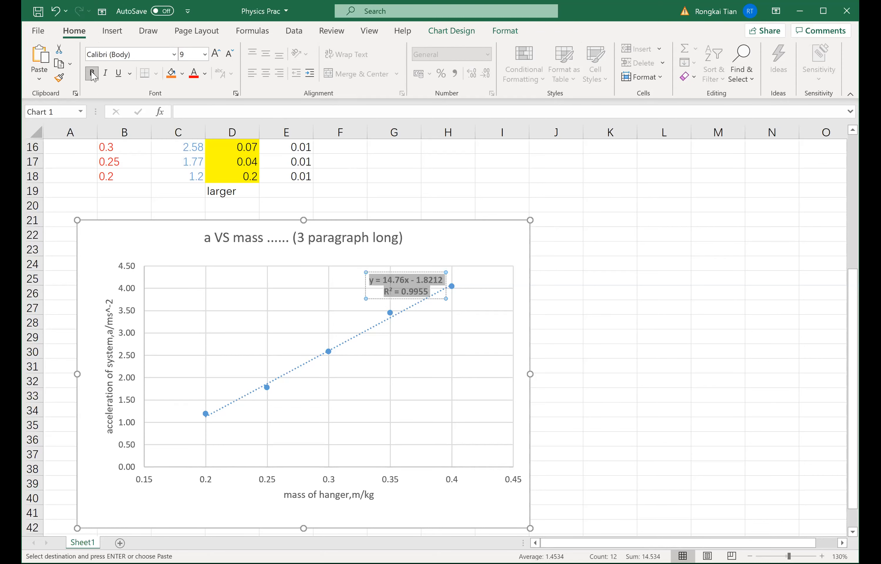
pyautogui.click(165, 55)
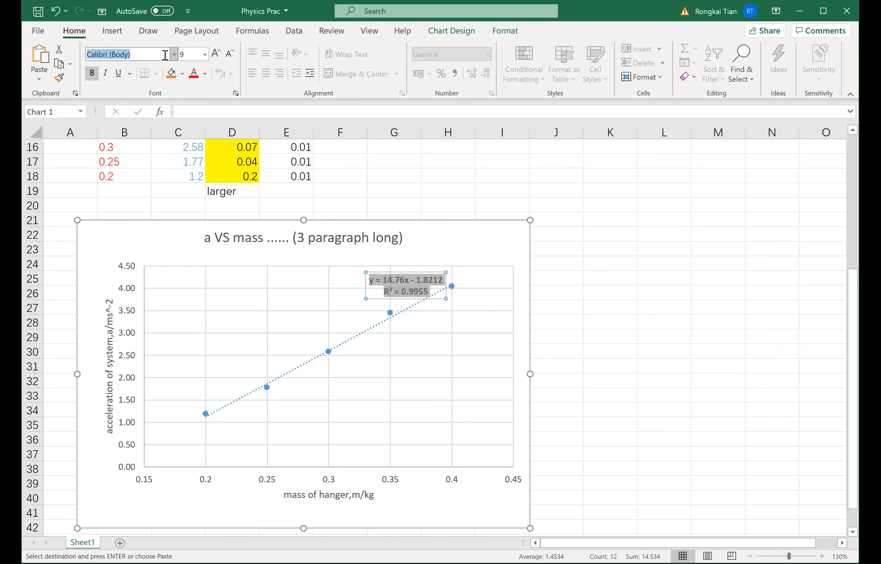
pyautogui.write('Times New Roman')
pyautogui.press('Return')
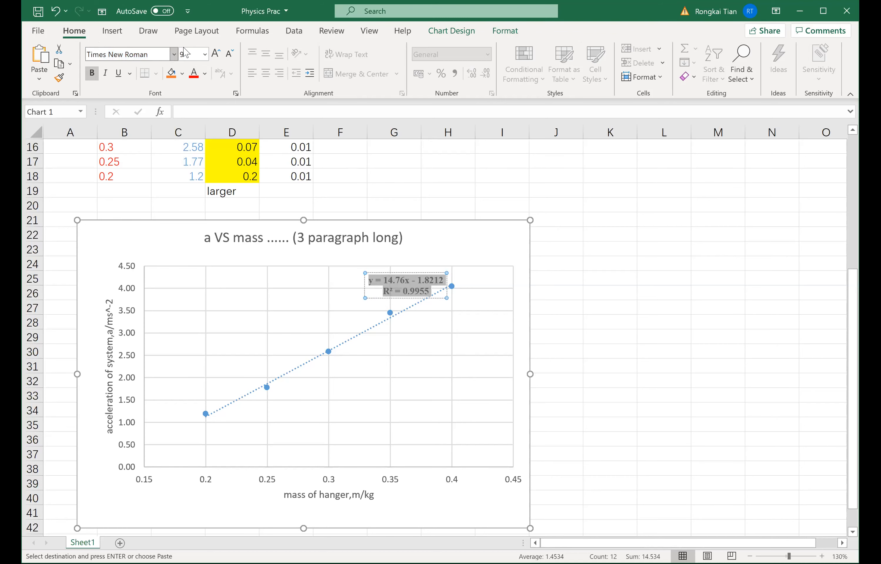
pyautogui.click(216, 53)
pyautogui.click(216, 52)
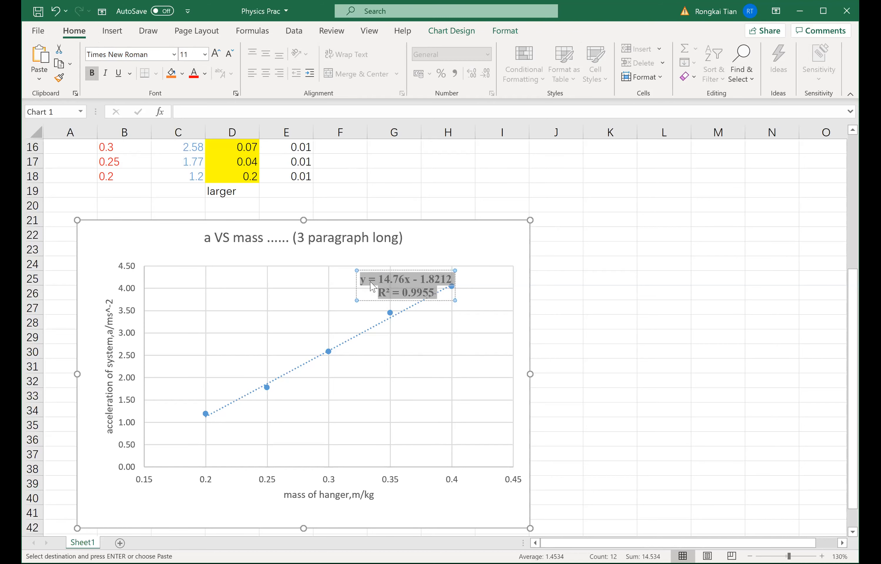
# Paste the copied mass values ahead of the trendline equation, delete them again and restore the leading "y".
pyautogui.click(361, 278)
pyautogui.write('Mass 0.4 0.35 0.3 0.25 0.2')
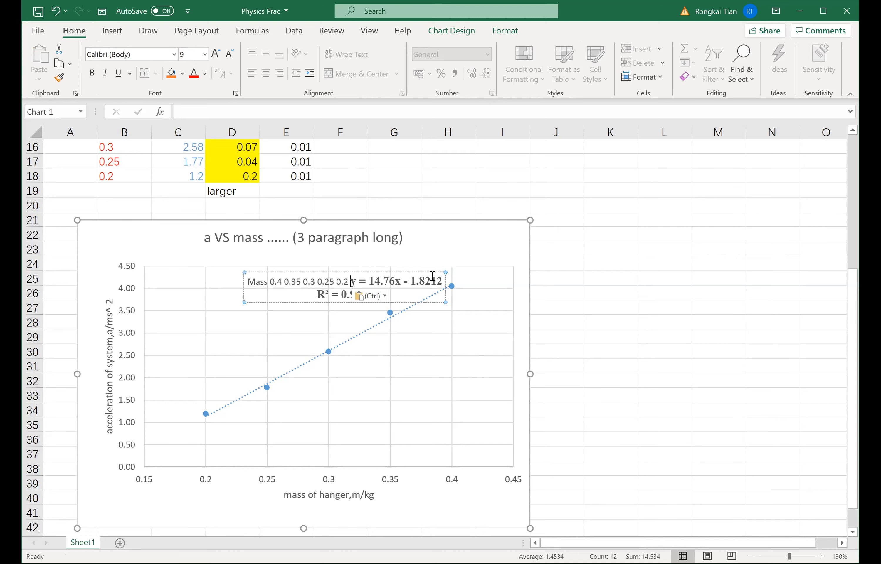
pyautogui.hotkey('ctrl', 'a')
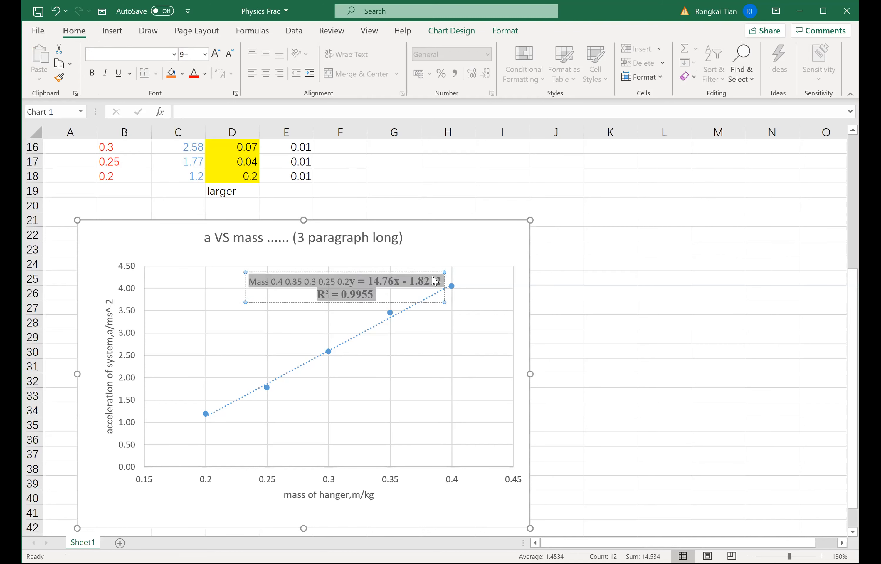
pyautogui.click(356, 281)
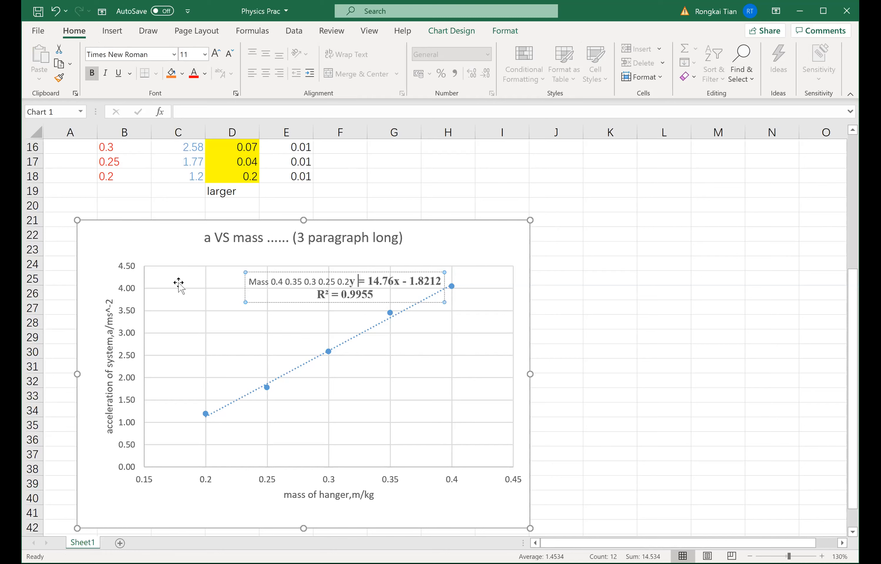
pyautogui.hotkey('shift', 'Home')
pyautogui.press('Left')
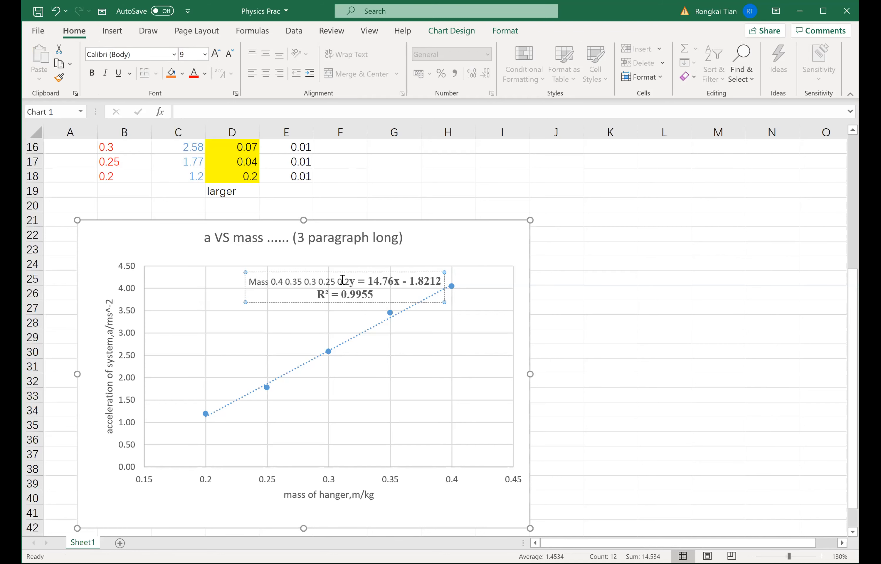
pyautogui.moveTo(345, 280); pyautogui.dragTo(240, 280)
pyautogui.press('BackSpace')
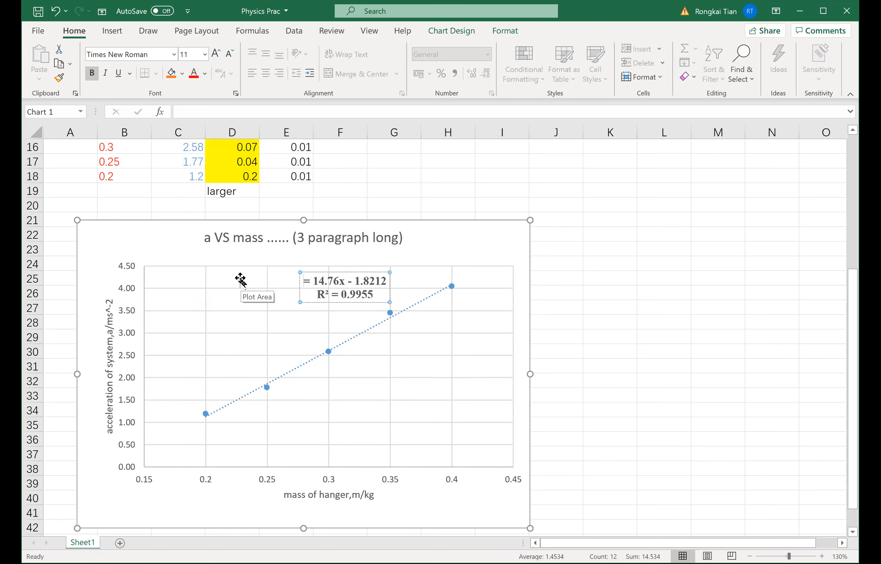
pyautogui.write('y')
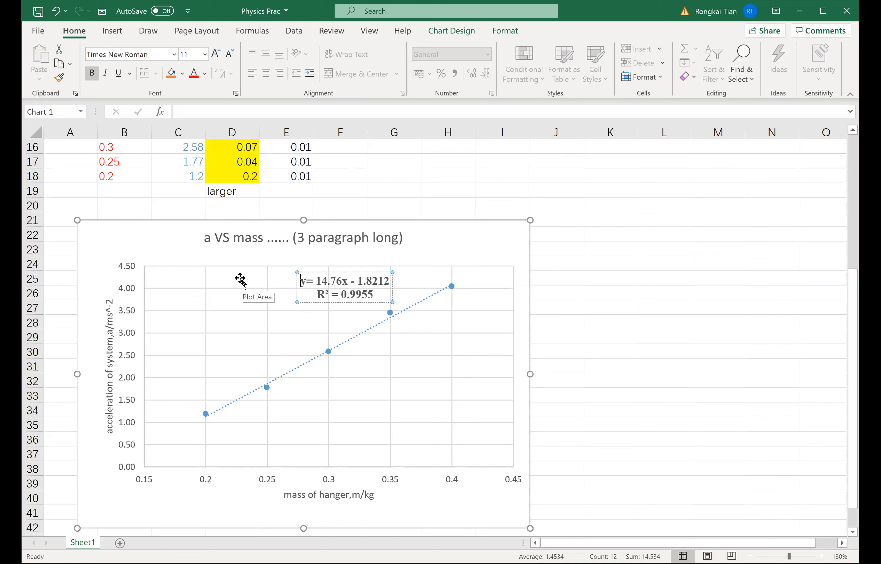
# Add a line reading "LOBF" above the equation in the trendline label.
pyautogui.press('Return')
pyautogui.write('LOV')
pyautogui.press('BackSpace')
pyautogui.write('BF')
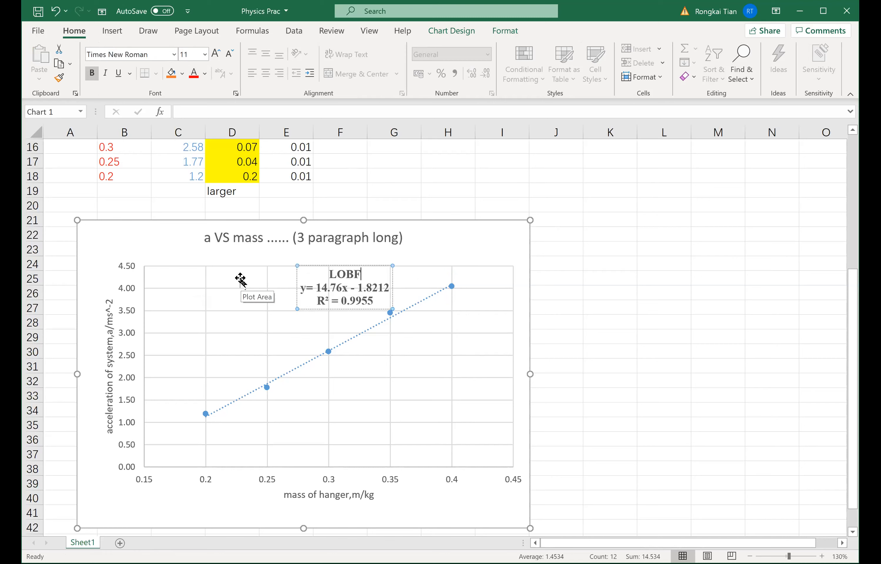
# Move the trendline label below the upper end of the trendline, clear of the highest data point.
pyautogui.moveTo(371, 264); pyautogui.dragTo(482, 264)
pyautogui.click(464, 306)
pyautogui.click(467, 320)
pyautogui.moveTo(452, 315); pyautogui.dragTo(416, 308)
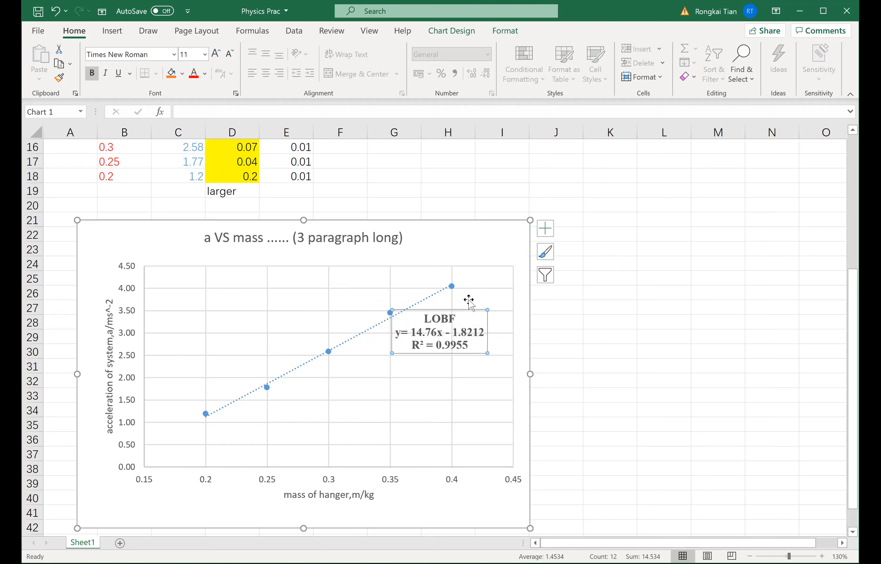
# Enlarge the chart to span about rows 20 to 44 and reach column K, and deselect it.
pyautogui.moveTo(530, 220); pyautogui.dragTo(540, 201)
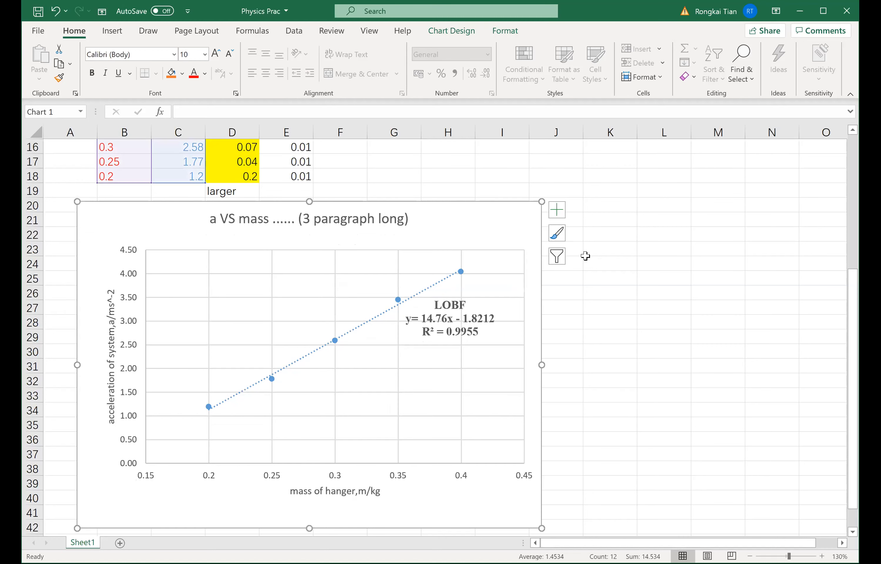
pyautogui.scroll(-1, 542, 415)
pyautogui.moveTo(541, 482); pyautogui.dragTo(606, 514)
pyautogui.click(644, 364)
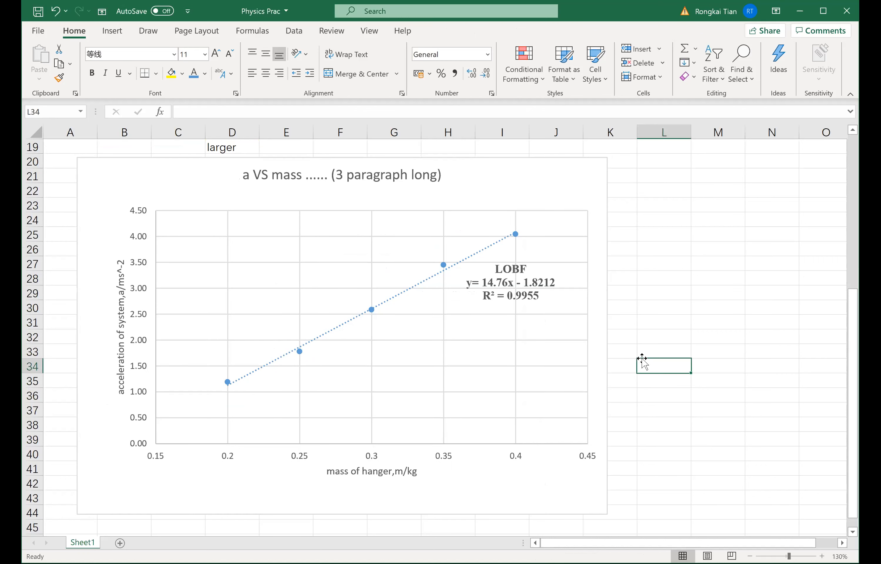
# Add error bars to the scatter chart and open their detailed formatting options.
pyautogui.scroll(2, 691, 322)
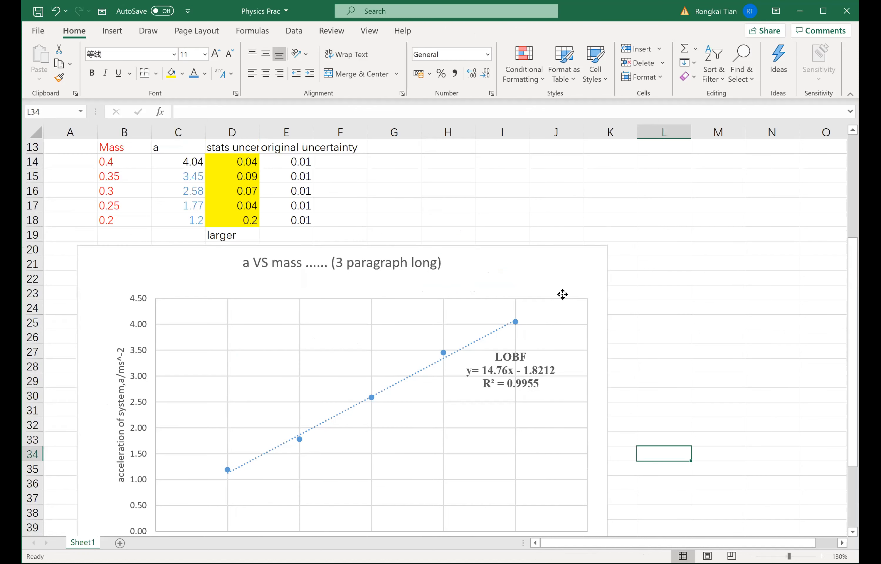
pyautogui.click(605, 269)
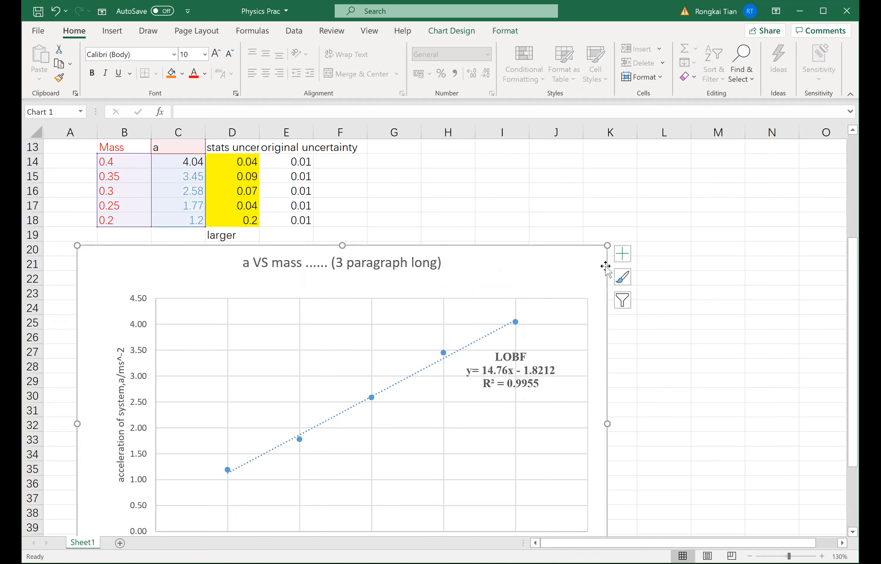
pyautogui.click(622, 254)
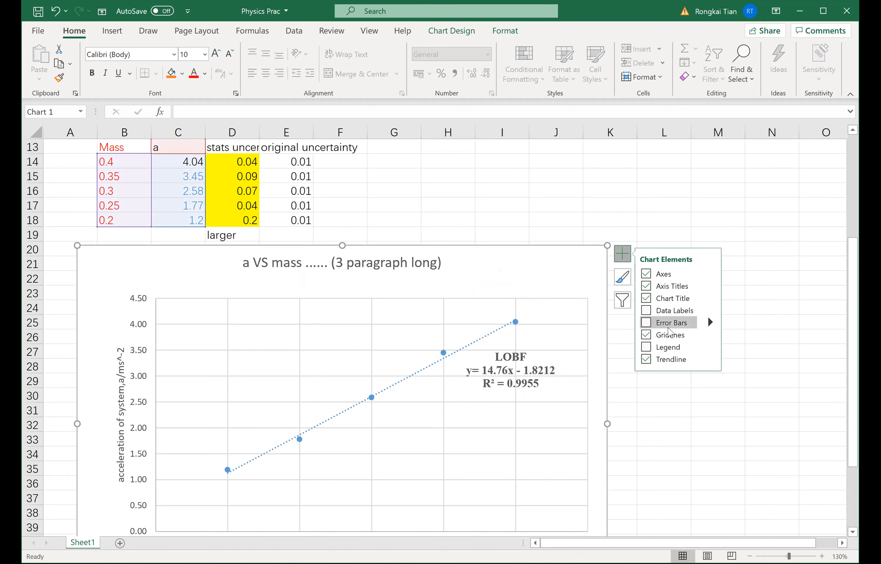
pyautogui.click(618, 253)
pyautogui.click(617, 253)
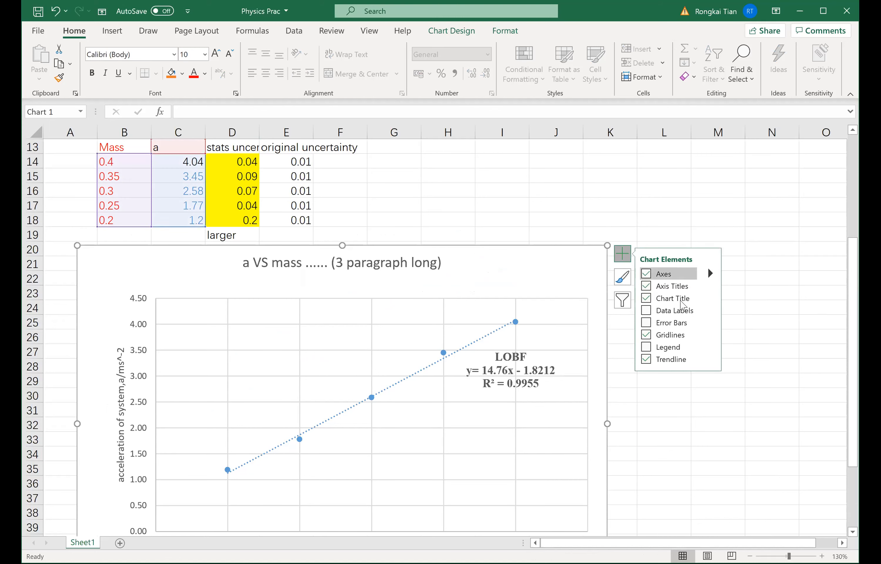
pyautogui.click(710, 323)
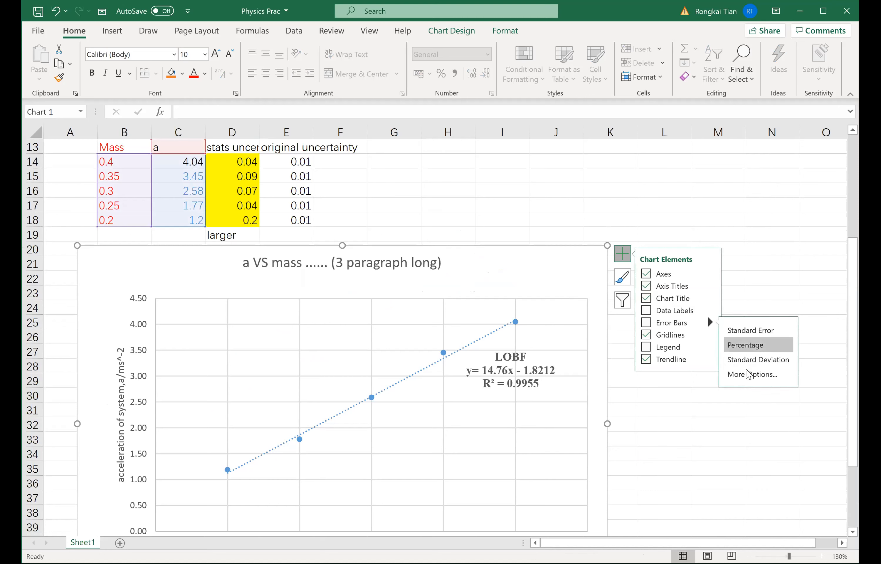
pyautogui.click(747, 375)
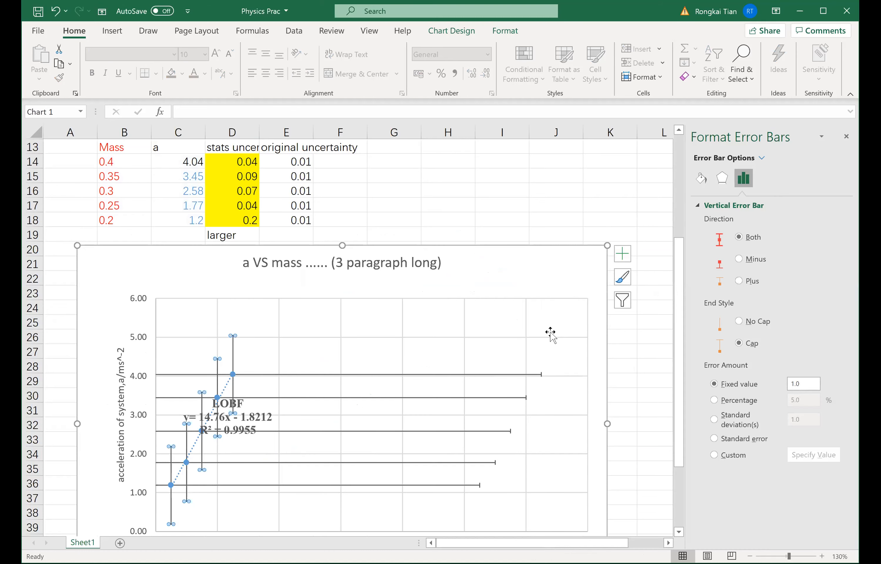
# Try fixed error amounts of 2, 5 and 0.1 for the vertical error bars.
pyautogui.scroll(-1, 620, 292)
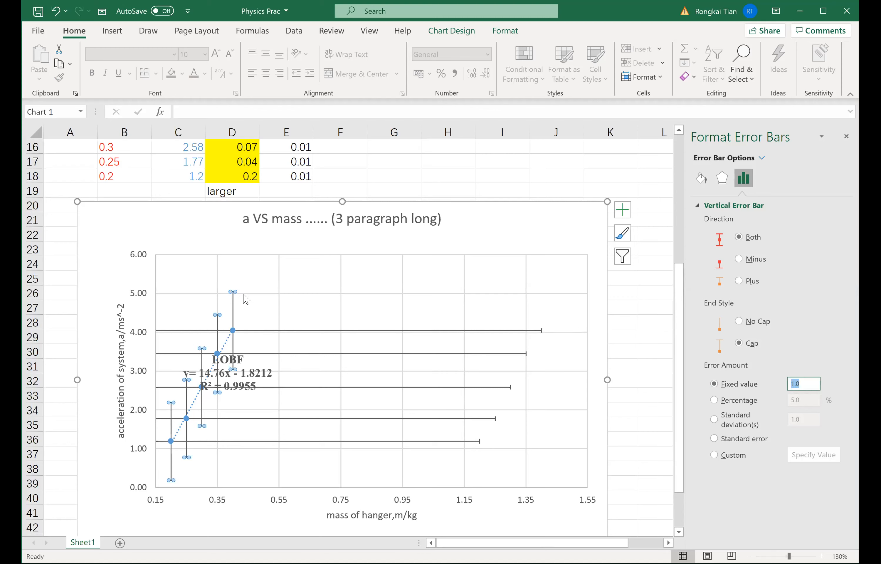
pyautogui.write('2')
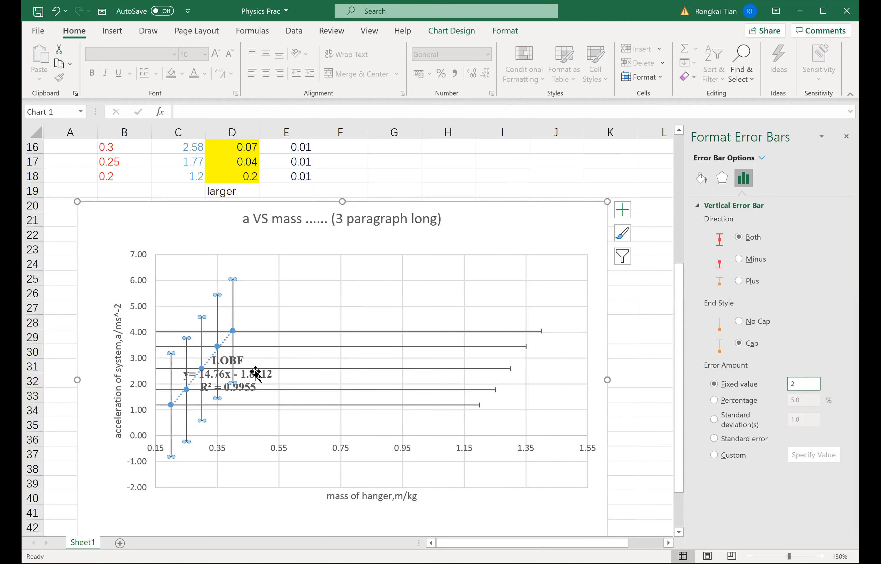
pyautogui.doubleClick(806, 383)
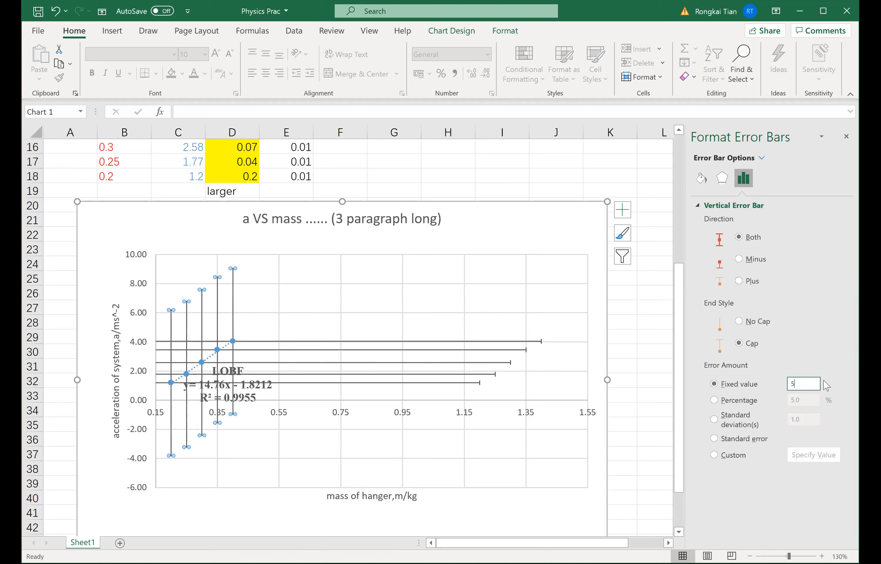
pyautogui.press('BackSpace')
pyautogui.write('0.1')
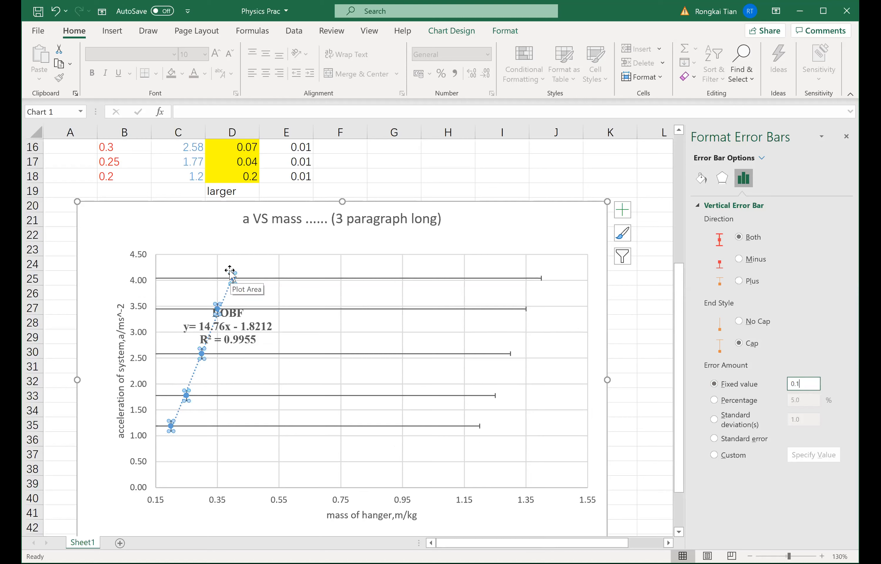
# Set custom vertical error bars using the stats uncertainties in D14:D18 for both the positive and negative error values.
pyautogui.scroll(2, 225, 283)
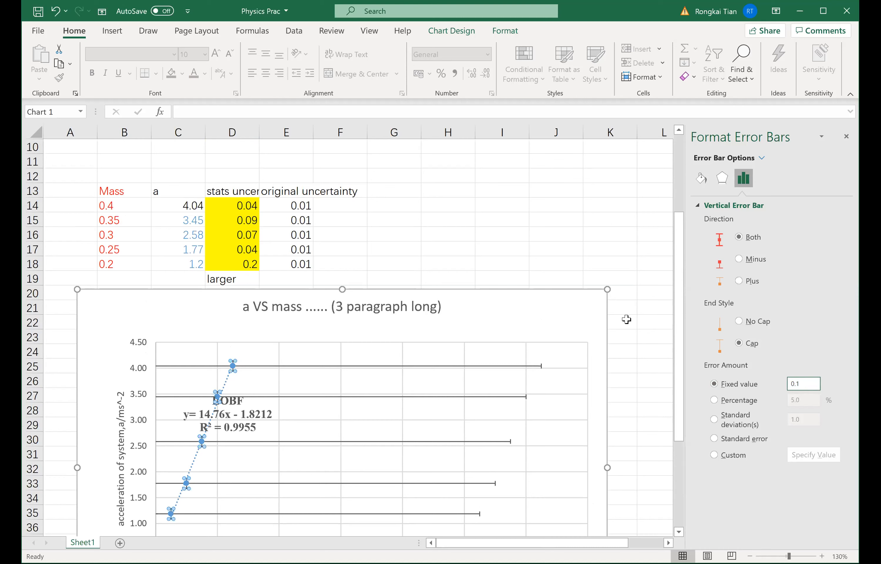
pyautogui.click(749, 383)
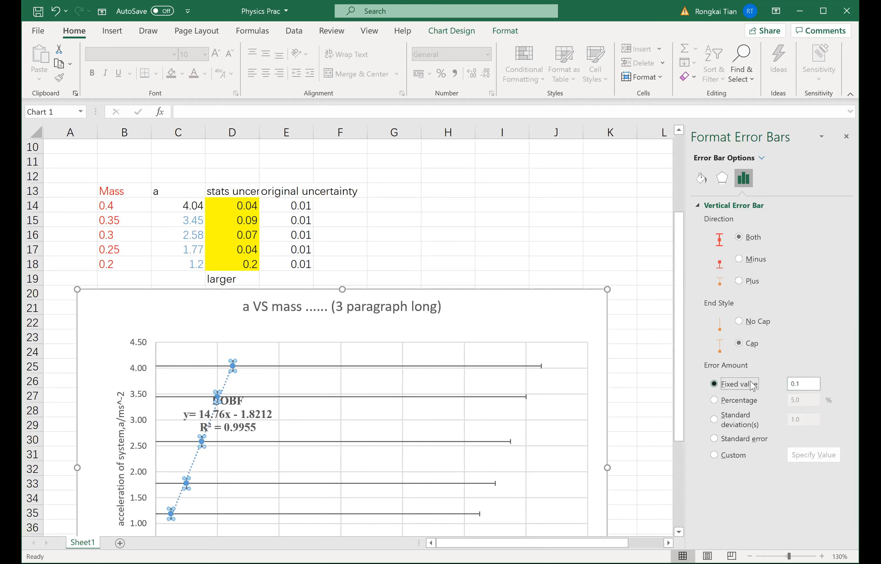
pyautogui.click(733, 455)
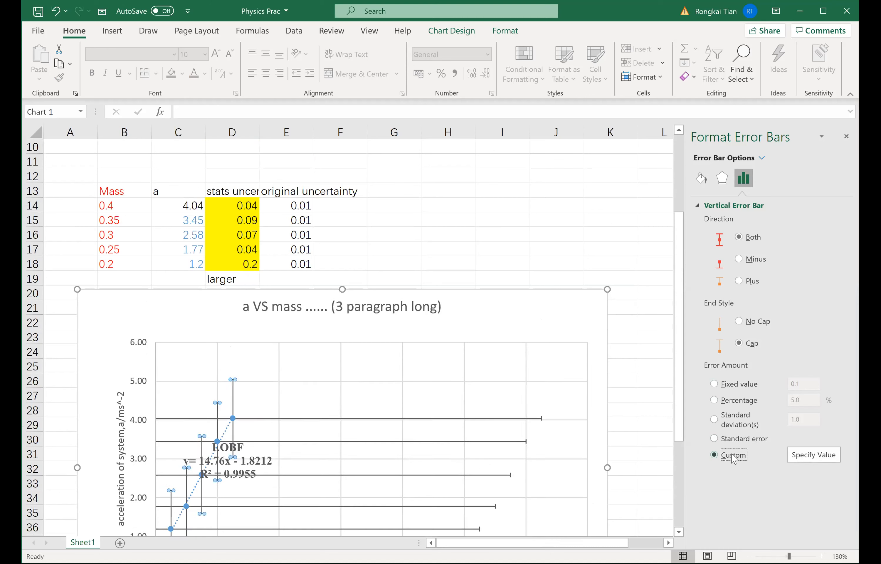
pyautogui.click(825, 457)
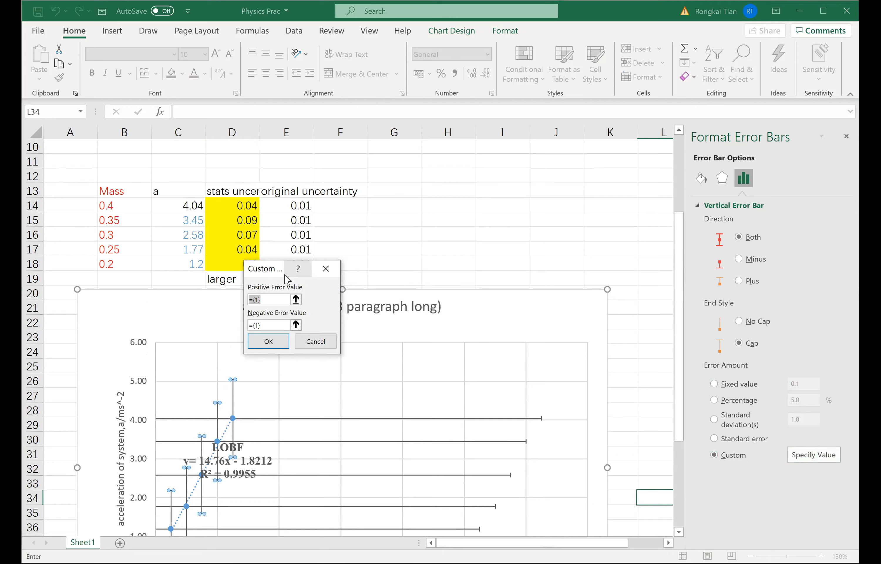
pyautogui.moveTo(280, 279); pyautogui.dragTo(463, 235)
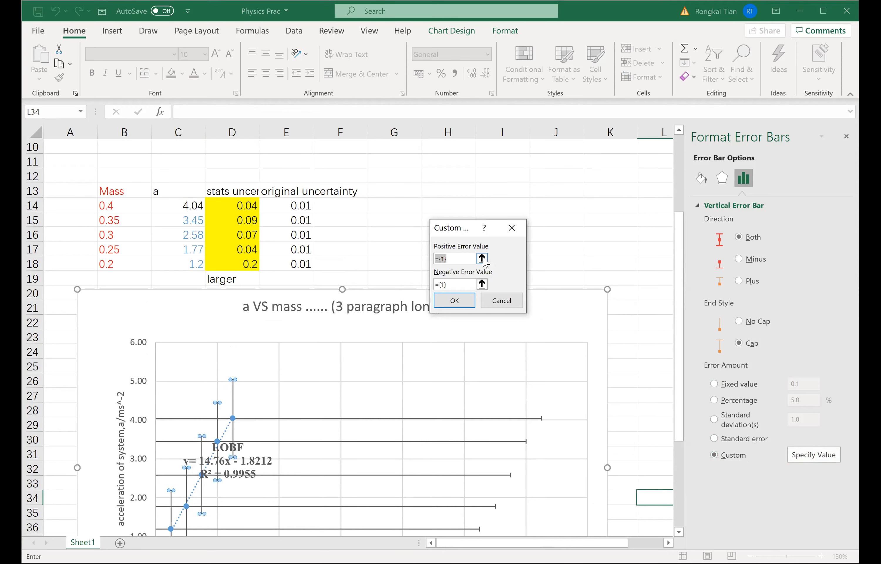
pyautogui.click(244, 203)
pyautogui.moveTo(244, 202); pyautogui.dragTo(244, 264)
pyautogui.click(550, 248)
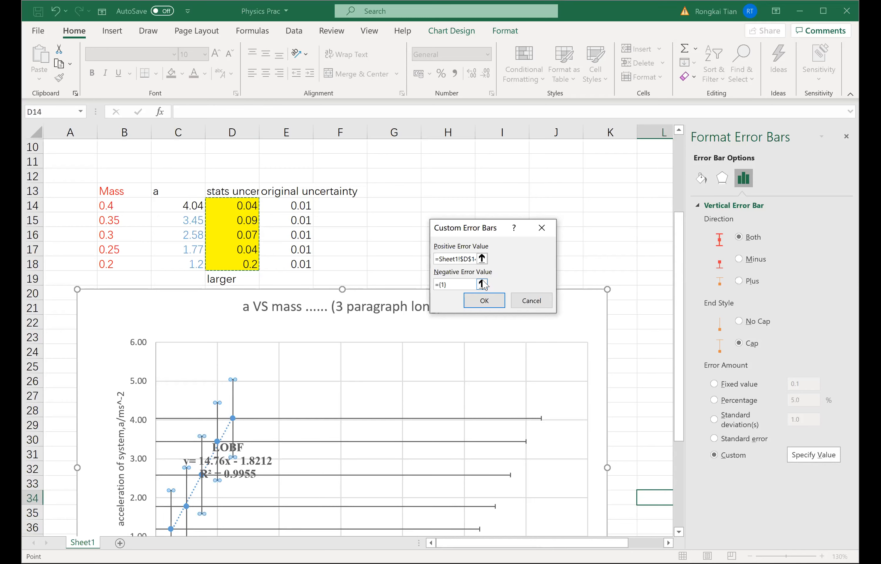
pyautogui.click(482, 284)
pyautogui.moveTo(242, 201); pyautogui.dragTo(241, 264)
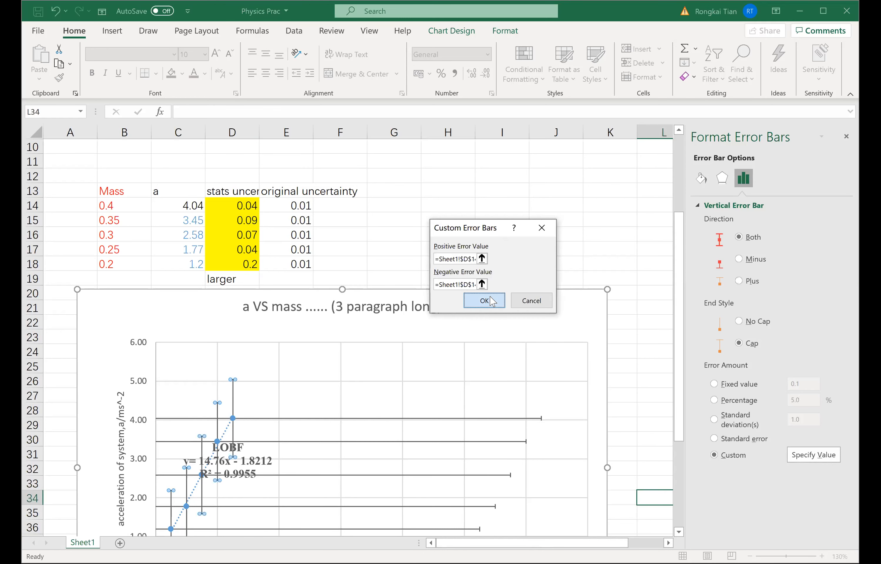
pyautogui.click(484, 300)
# Set the horizontal error bars to a fixed value of 0, close their formatting options and deselect the chart.
pyautogui.scroll(-1, 359, 345)
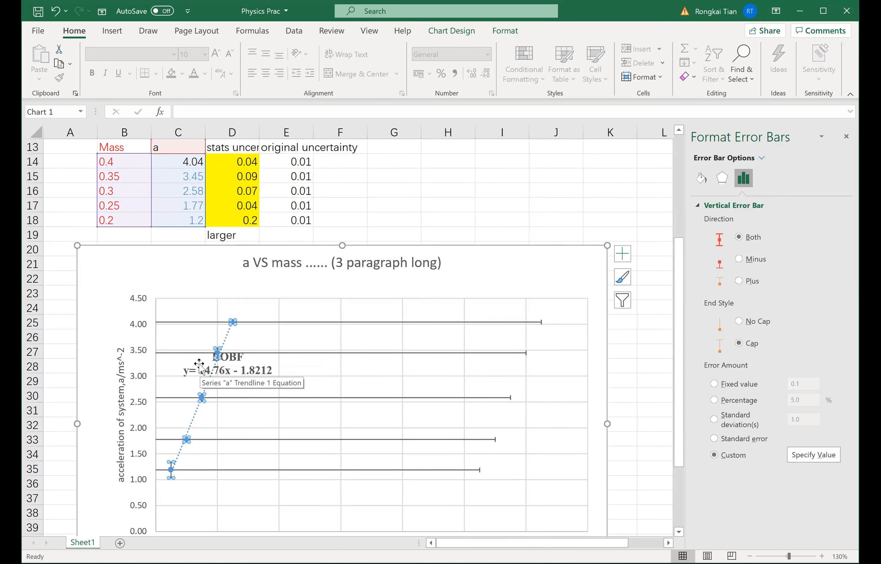
pyautogui.click(305, 322)
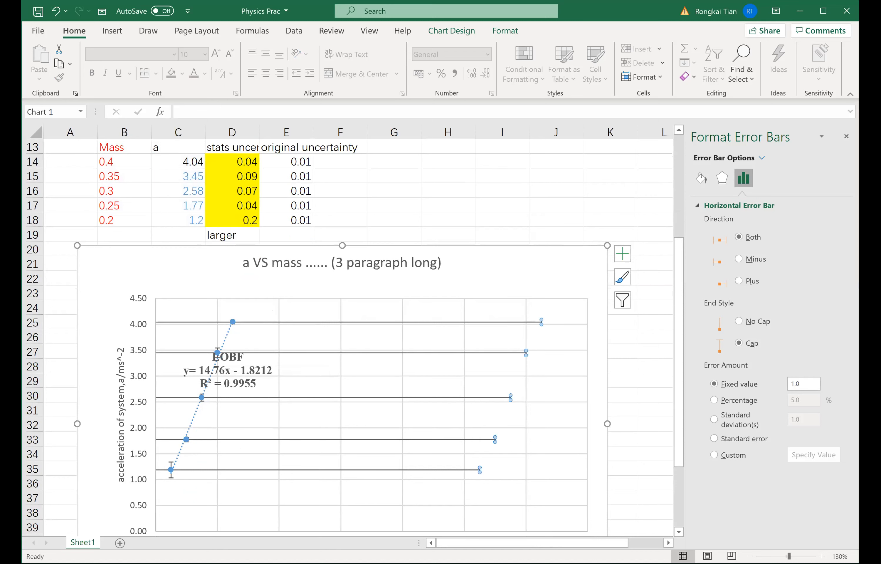
pyautogui.moveTo(807, 383); pyautogui.dragTo(413, 346)
pyautogui.write('2')
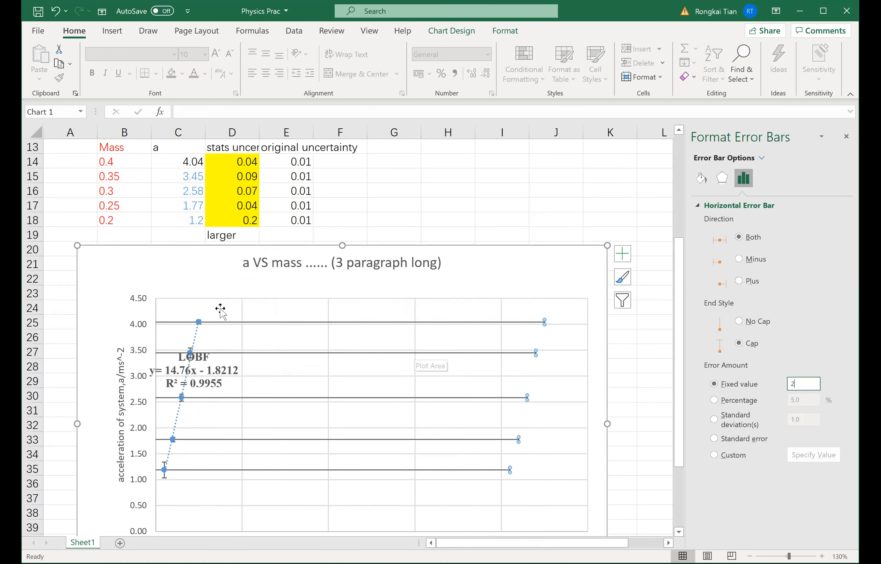
pyautogui.click(803, 383)
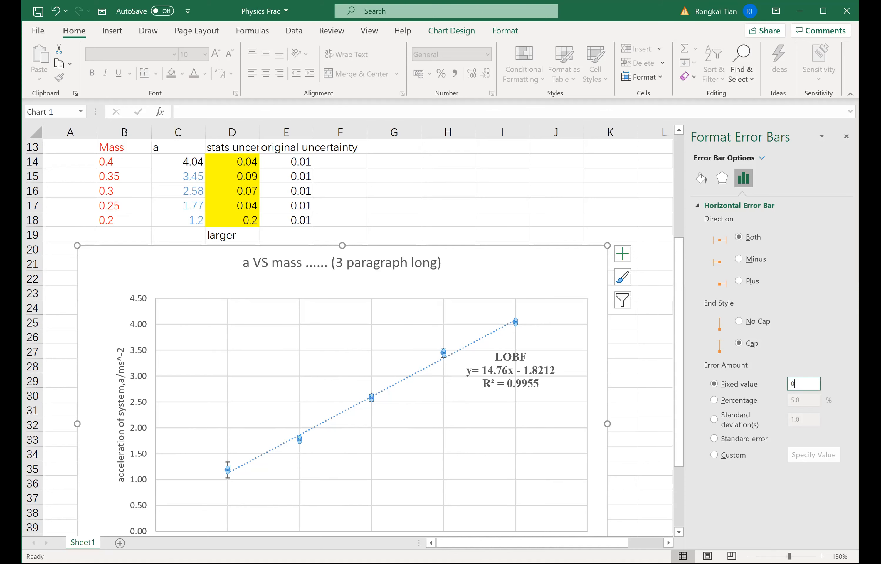
pyautogui.click(847, 136)
pyautogui.click(719, 186)
pyautogui.scroll(-2, 554, 264)
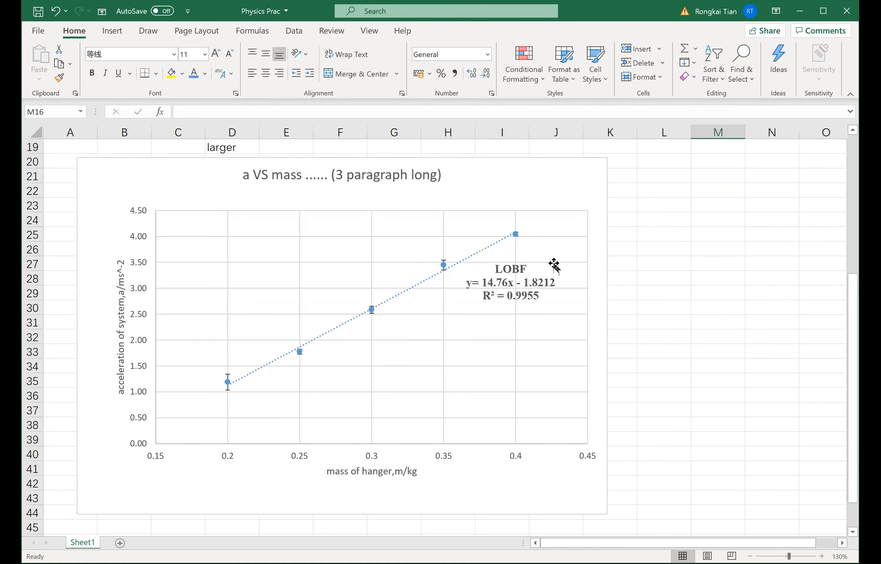
# Enlarge the chart so it reaches column N and extends past row 54.
pyautogui.click(604, 509)
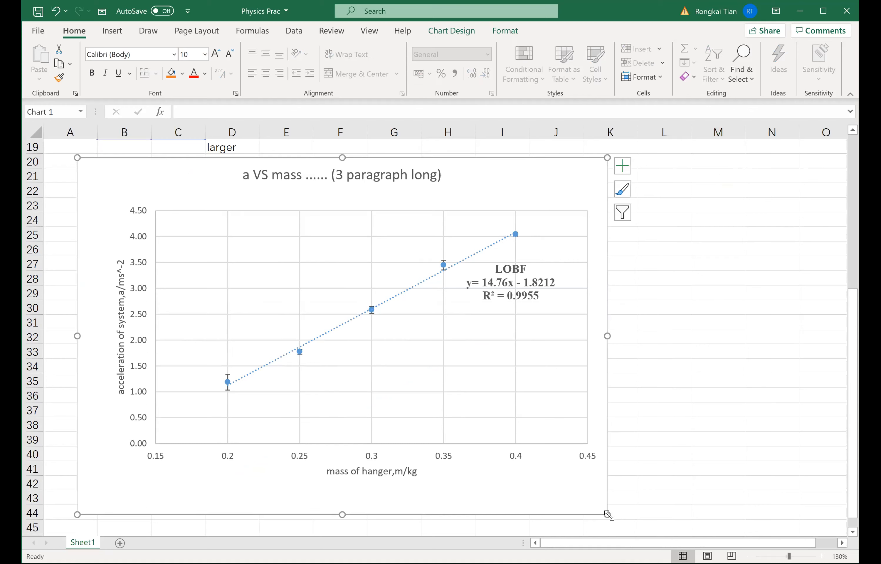
pyautogui.moveTo(607, 514); pyautogui.dragTo(754, 562)
pyautogui.scroll(-3, 620, 423)
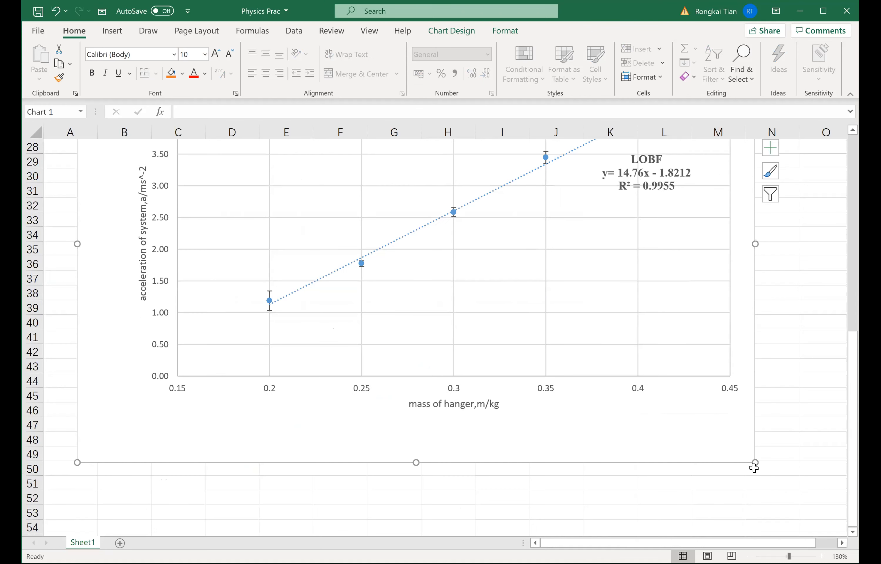
pyautogui.moveTo(754, 462); pyautogui.dragTo(796, 562)
pyautogui.scroll(2, 661, 414)
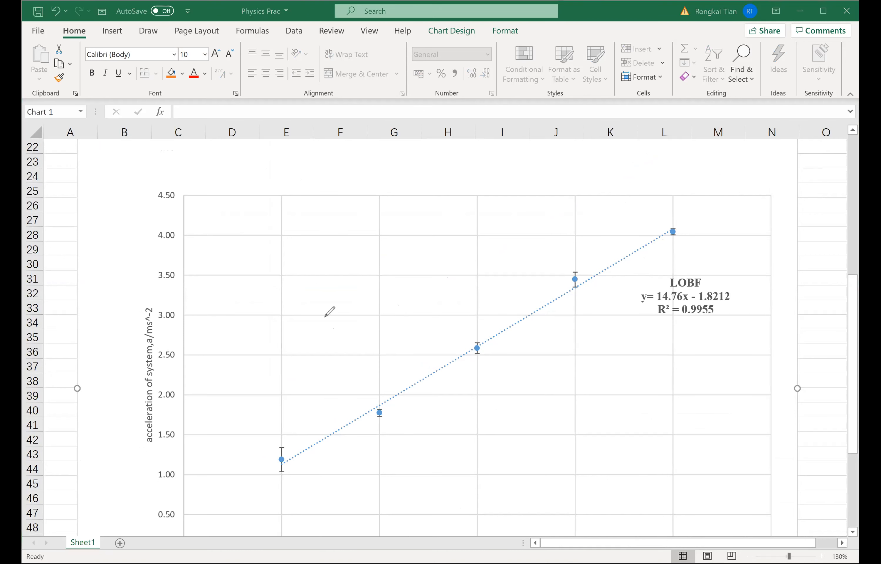
# Sketch exaggerated vertical error bars by hand over the lowest and highest data points.
pyautogui.moveTo(265, 415)
pyautogui.mouseDown()
pyautogui.moveTo(302, 415)
pyautogui.moveTo(278, 465)
pyautogui.moveTo(281, 529)
pyautogui.moveTo(309, 521)
pyautogui.mouseUp()
pyautogui.moveTo(276, 466); pyautogui.dragTo(284, 457)
pyautogui.click(670, 188)
pyautogui.moveTo(658, 179); pyautogui.dragTo(698, 182)
pyautogui.moveTo(682, 239)
pyautogui.mouseDown()
pyautogui.moveTo(689, 309)
pyautogui.moveTo(728, 302)
pyautogui.moveTo(680, 230)
pyautogui.mouseUp()
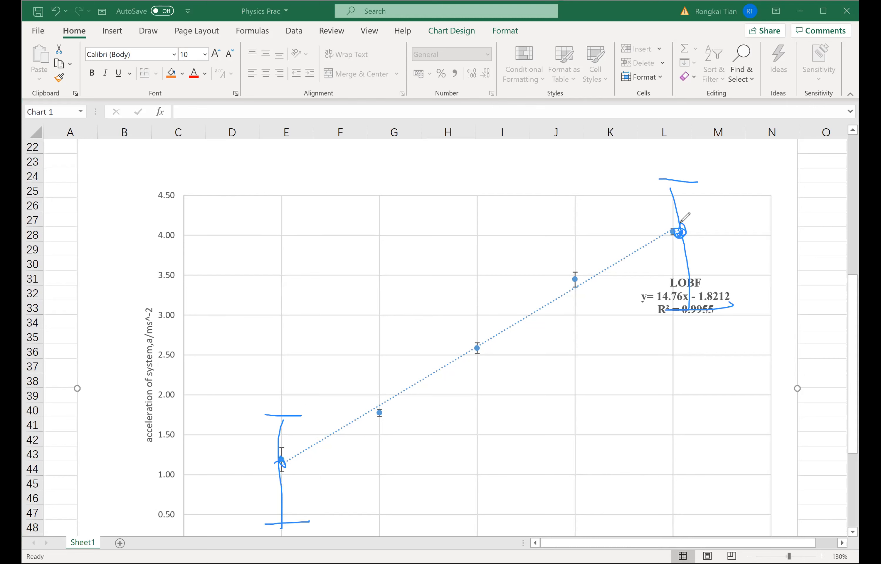
# Draw freehand steepest and shallowest lines between opposite ends of the sketched error bars, and clear the annotations.
pyautogui.moveTo(280, 533); pyautogui.dragTo(600, 259)
pyautogui.moveTo(661, 206); pyautogui.dragTo(689, 182)
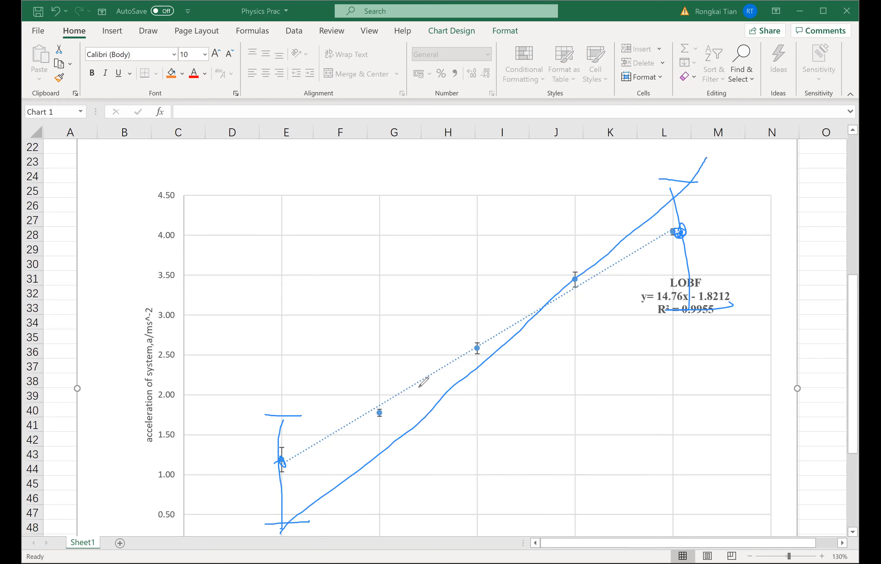
pyautogui.moveTo(279, 406); pyautogui.dragTo(282, 413)
pyautogui.moveTo(255, 412)
pyautogui.mouseDown()
pyautogui.moveTo(620, 303)
pyautogui.moveTo(722, 282)
pyautogui.mouseUp()
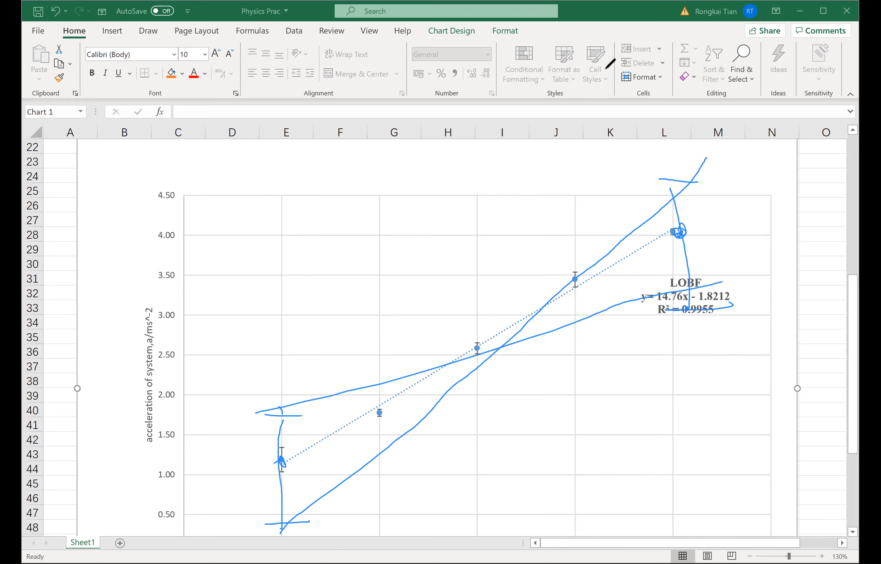
pyautogui.click(609, 77)
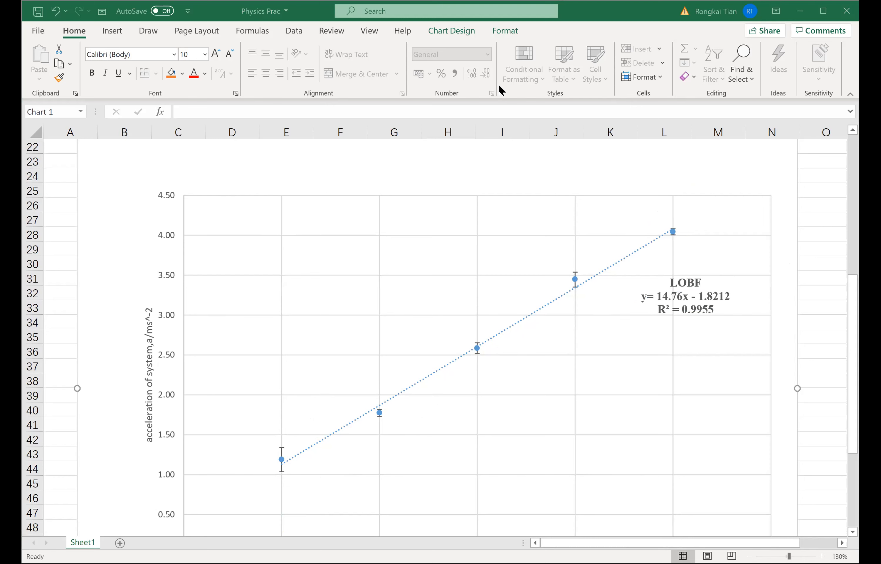
# Circle the 0.2 kg error bar's lower end and the 0.35 kg bar's upper end, and draw a steep freehand line through them.
pyautogui.click(670, 230)
pyautogui.moveTo(672, 233)
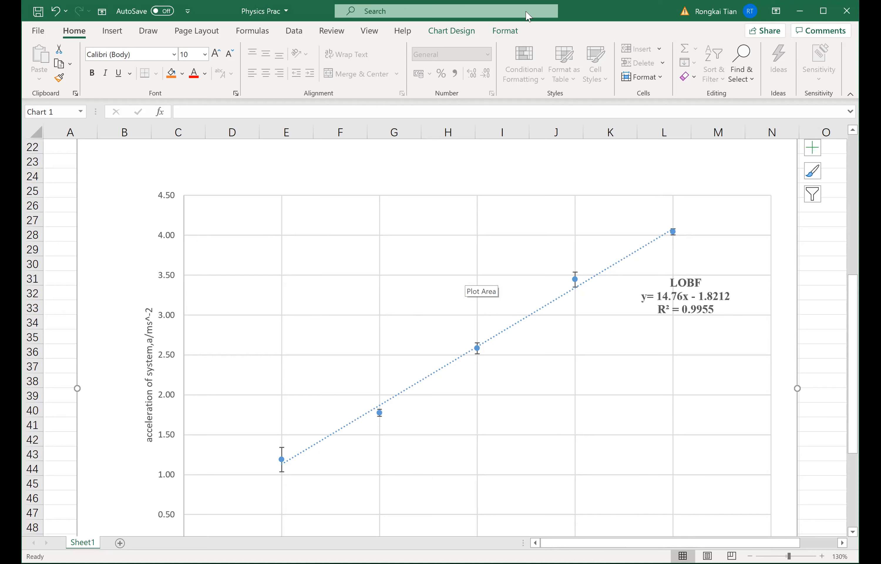
pyautogui.moveTo(280, 471)
pyautogui.mouseDown()
pyautogui.moveTo(278, 480)
pyautogui.moveTo(284, 471)
pyautogui.mouseUp()
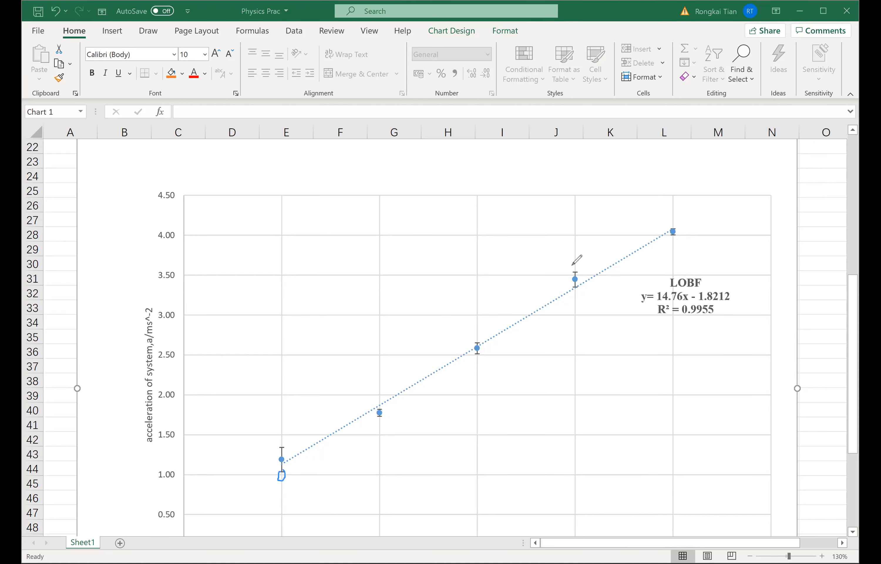
pyautogui.moveTo(573, 268); pyautogui.dragTo(577, 272)
pyautogui.moveTo(272, 487)
pyautogui.mouseDown()
pyautogui.moveTo(376, 406)
pyautogui.moveTo(471, 353)
pyautogui.moveTo(651, 195)
pyautogui.mouseUp()
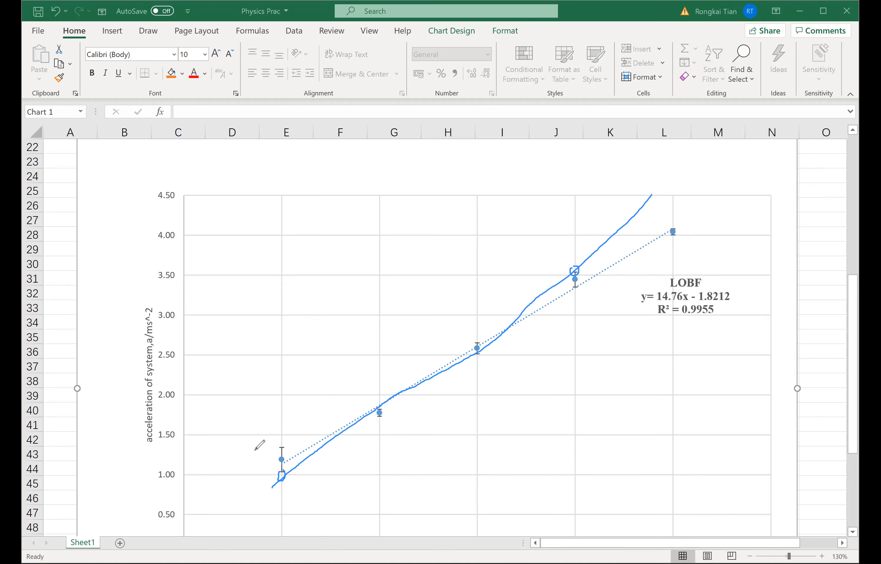
# Draw a shallow freehand line from the 0.2 kg error bar's upper end to the 0.4 kg bar's lower end, and clear all annotations.
pyautogui.moveTo(275, 447); pyautogui.dragTo(282, 447)
pyautogui.moveTo(262, 447); pyautogui.dragTo(368, 411)
pyautogui.moveTo(467, 361)
pyautogui.mouseDown()
pyautogui.moveTo(643, 273)
pyautogui.moveTo(727, 215)
pyautogui.mouseUp()
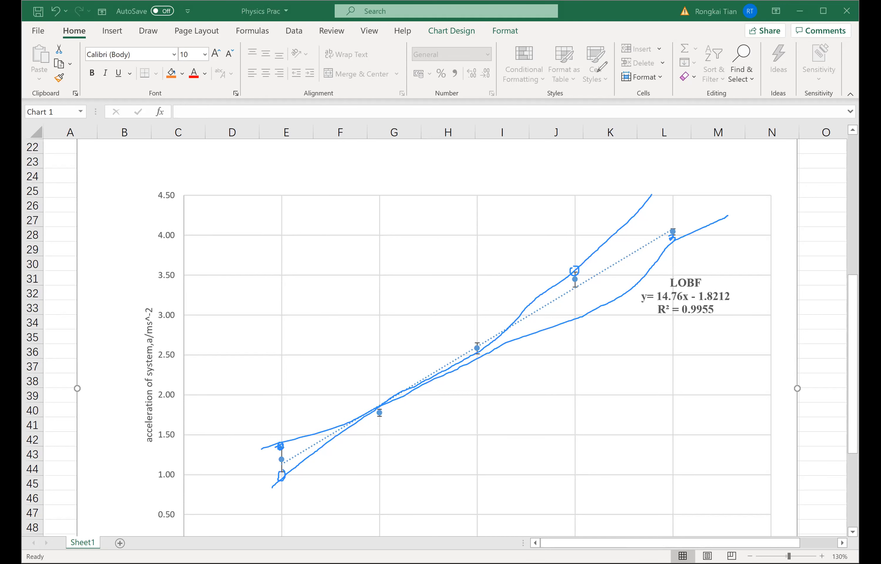
pyautogui.press('Escape')
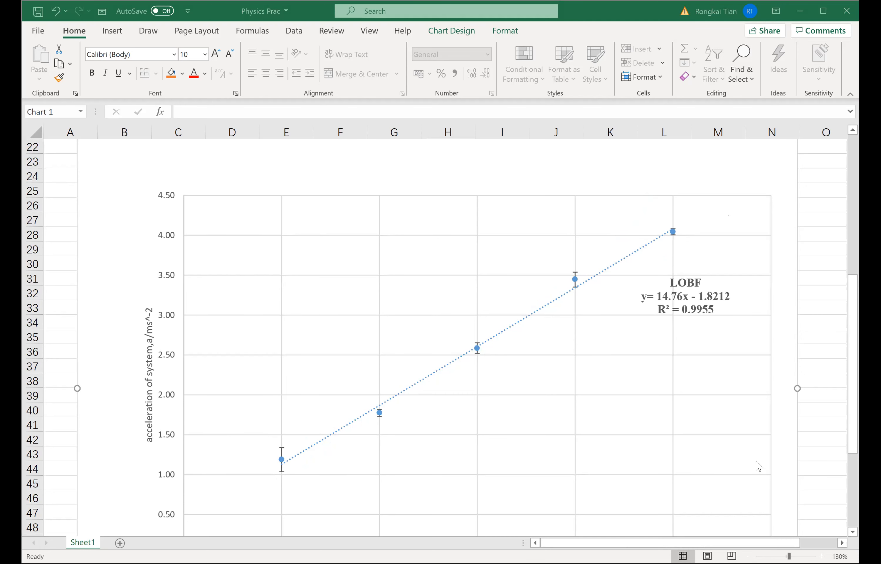
pyautogui.scroll(-2, 757, 465)
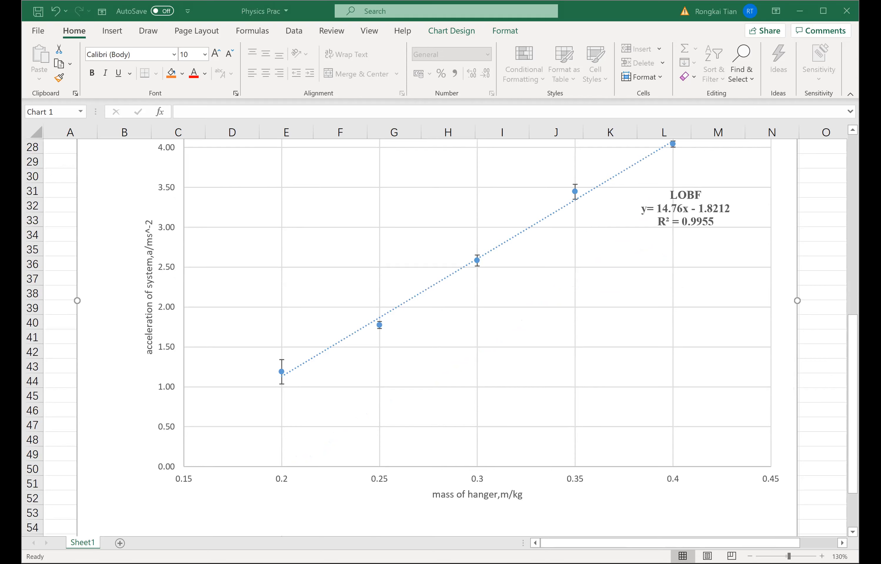
# Move the chart away from the mass and acceleration table so that it starts in column H.
pyautogui.click(749, 556)
pyautogui.click(749, 556)
pyautogui.click(749, 556)
pyautogui.click(750, 556)
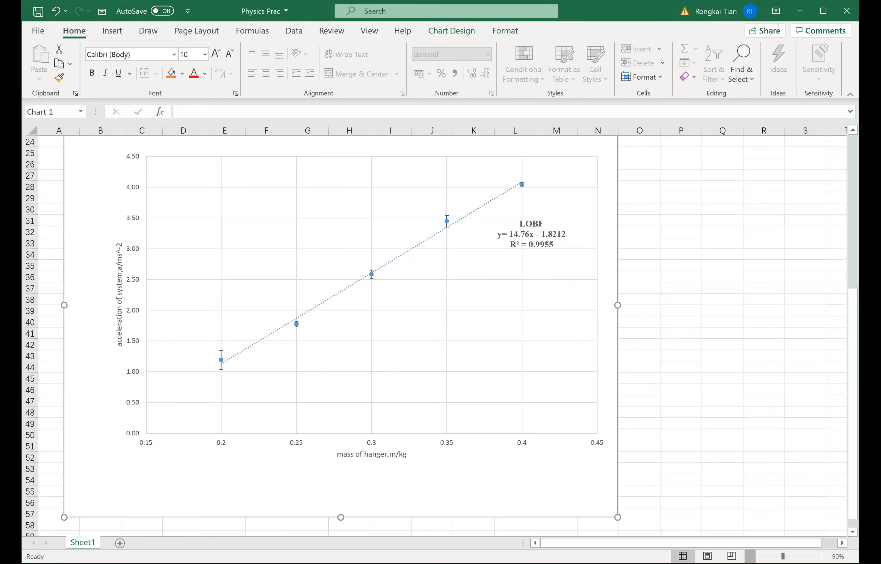
pyautogui.click(750, 556)
pyautogui.click(750, 556)
pyautogui.moveTo(320, 256); pyautogui.dragTo(526, 201)
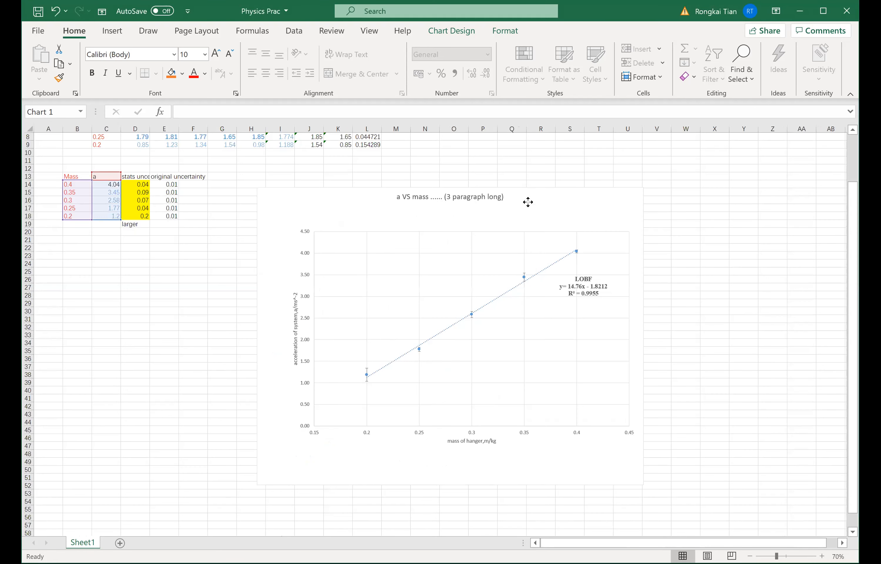
pyautogui.click(821, 556)
pyautogui.click(821, 555)
pyautogui.click(822, 556)
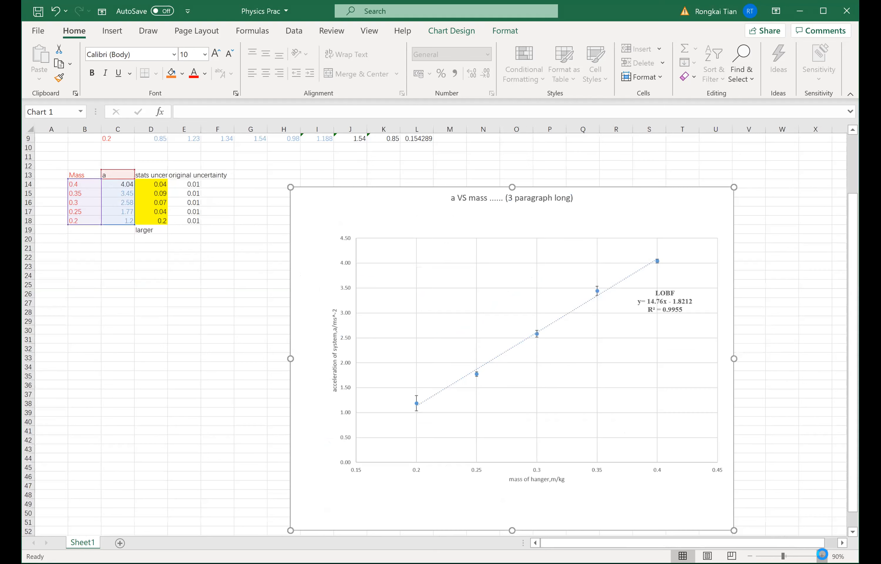
pyautogui.click(427, 415)
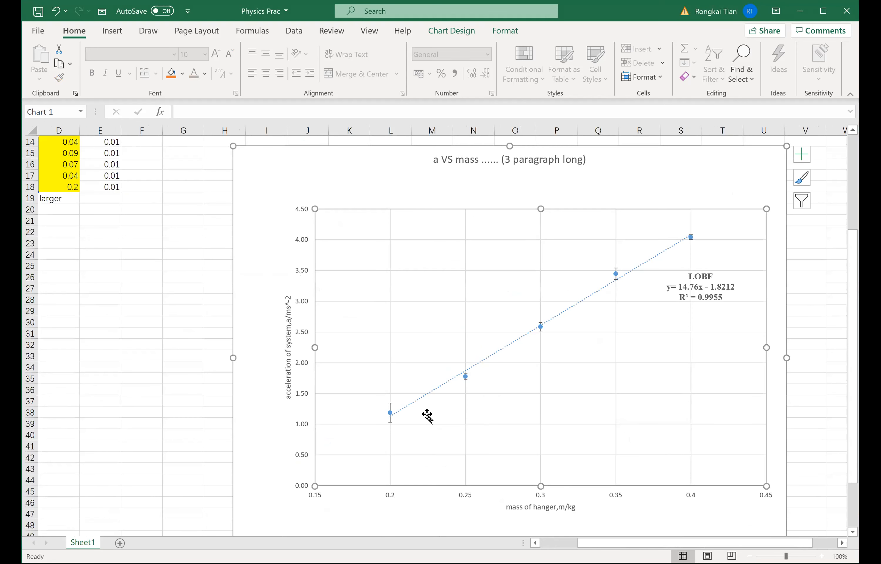
pyautogui.moveTo(609, 544); pyautogui.dragTo(572, 544)
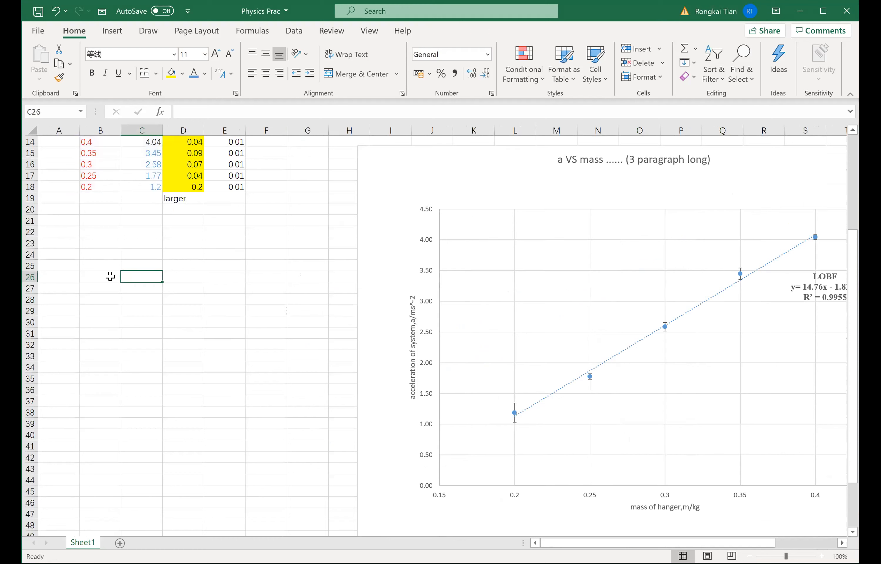
# Enter the heading "max slope" in cell B26.
pyautogui.click(108, 276)
pyautogui.write('nax')
pyautogui.press('BackSpace')
pyautogui.press('BackSpace')
pyautogui.press('BackSpace')
pyautogui.write('max')
pyautogui.write(' log')
pyautogui.press('BackSpace')
pyautogui.press('BackSpace')
pyautogui.press('BackSpace')
pyautogui.write('slope')
pyautogui.press('Return')
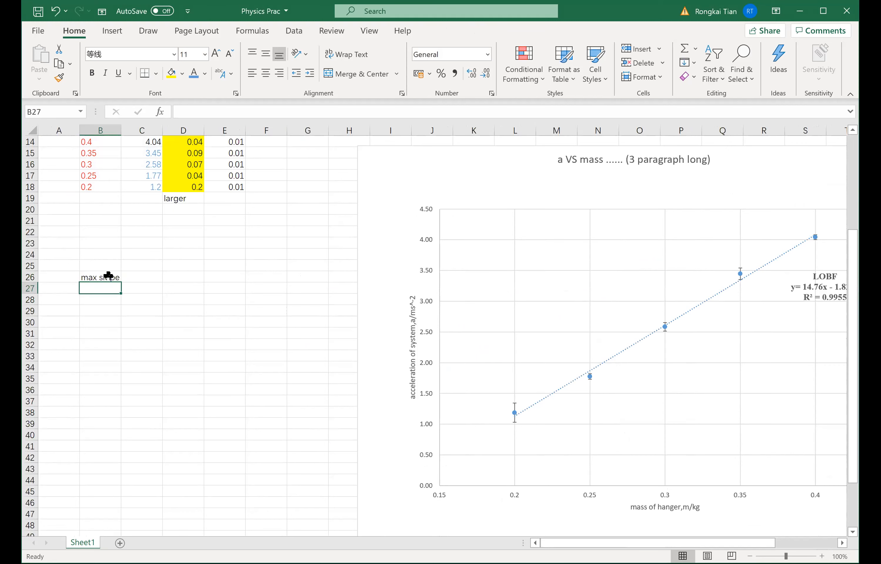
# Add the heading "min slope" in row 26 and place it in cell E26.
pyautogui.press('Up')
pyautogui.press('Right')
pyautogui.write('min slope')
pyautogui.press('Return')
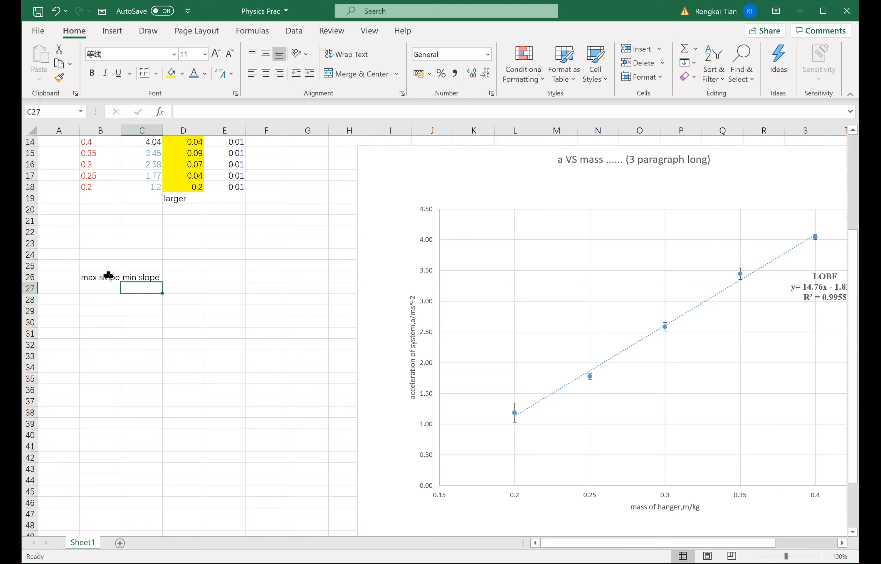
pyautogui.press('Up')
pyautogui.hotkey('ctrl', 'c')
pyautogui.click(218, 276)
pyautogui.click(107, 346)
pyautogui.click(228, 275)
pyautogui.hotkey('ctrl', 'v')
pyautogui.click(89, 291)
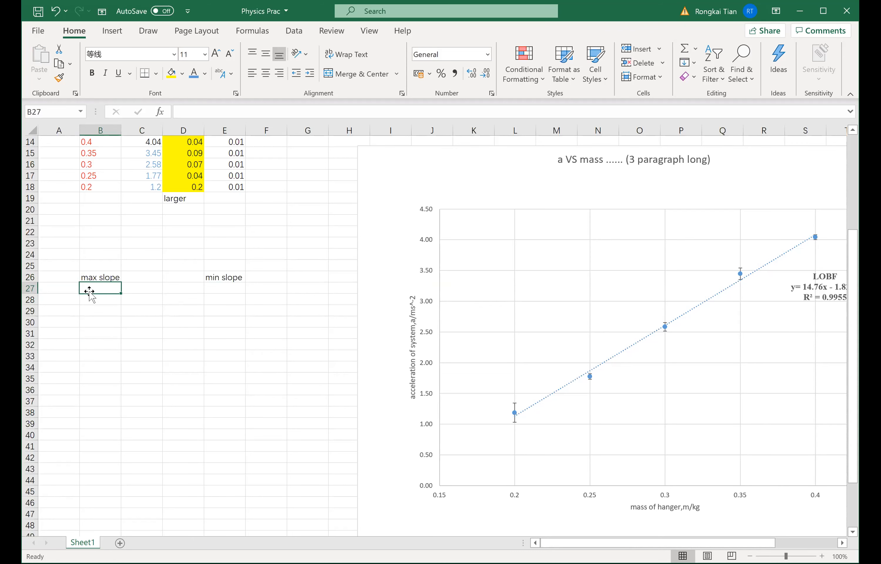
# Emphasize the 0.2 kg row's mass, acceleration and uncertainty in B18:D18 with bold text at font size 14.
pyautogui.click(516, 428)
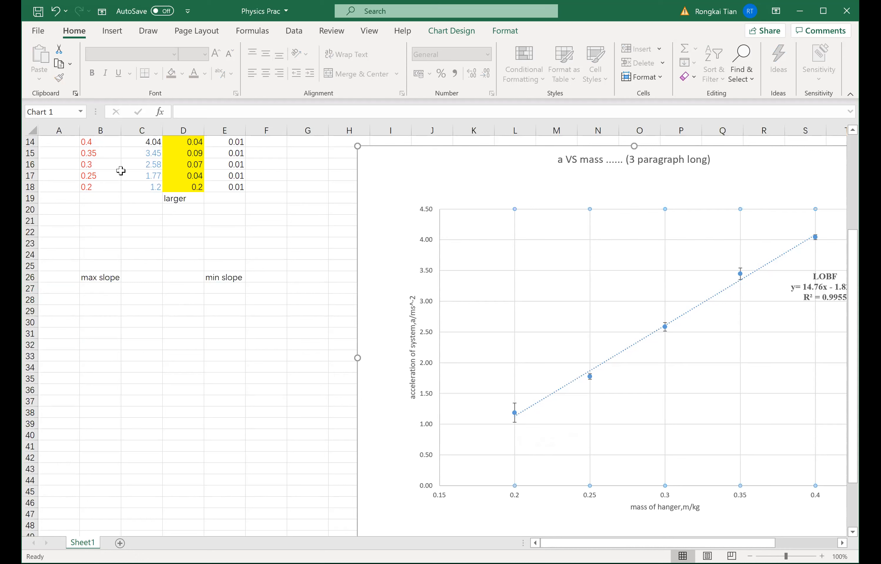
pyautogui.moveTo(89, 186); pyautogui.dragTo(184, 186)
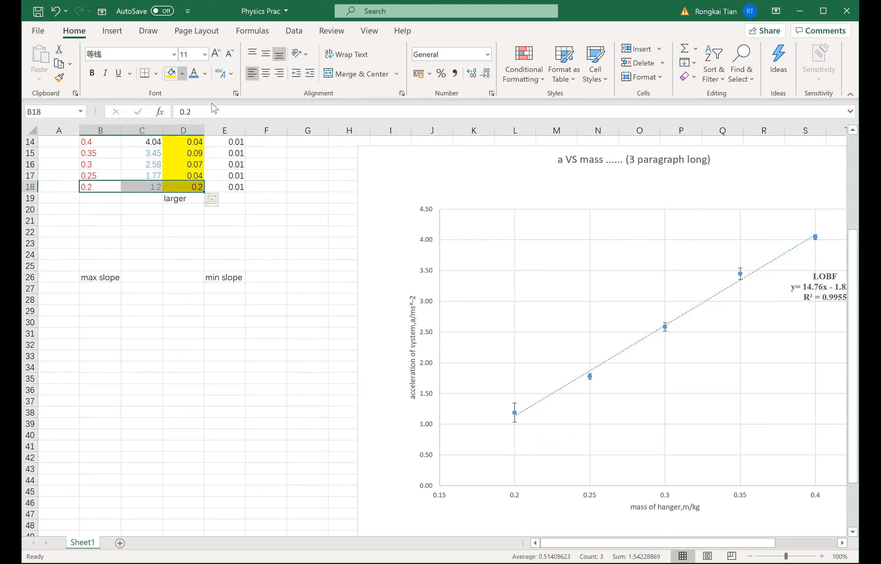
pyautogui.click(188, 104)
pyautogui.hotkey('ctrl', 'z')
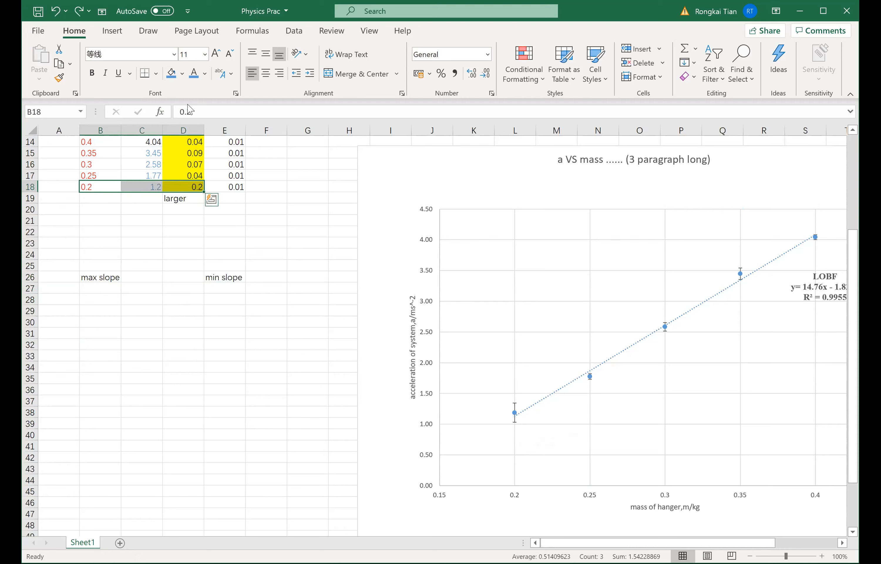
pyautogui.click(91, 73)
pyautogui.click(216, 54)
pyautogui.click(216, 53)
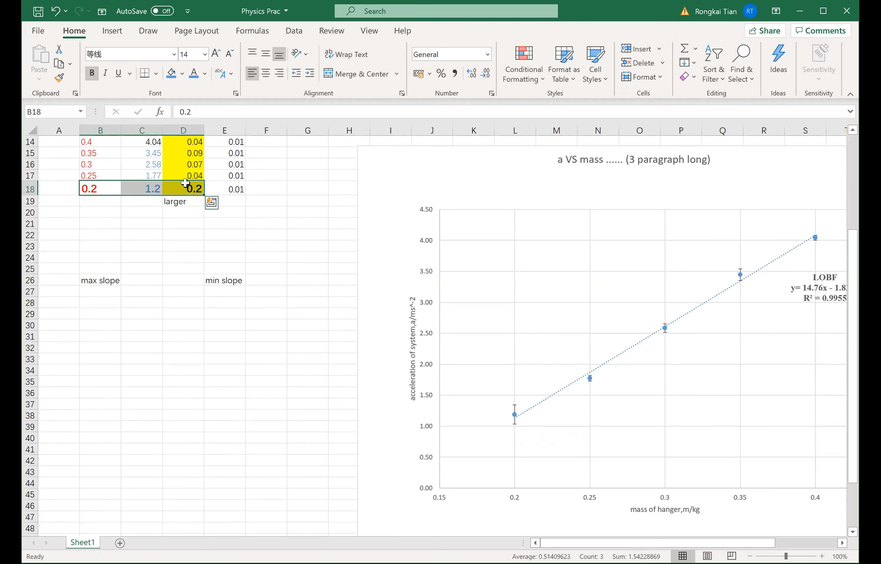
# Enter the first max slope point in row 27, with mass 0.2 in B27 and acceleration 1 in C27.
pyautogui.click(97, 291)
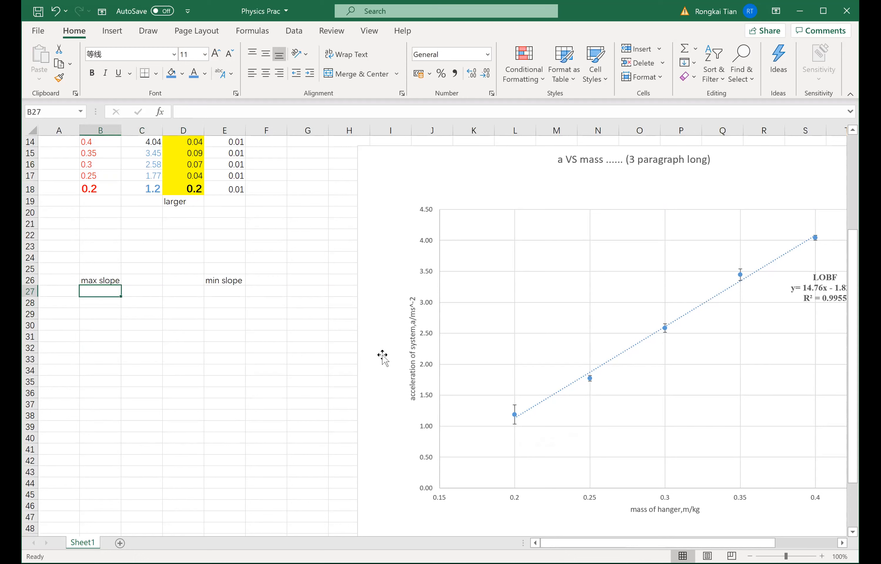
pyautogui.write('0.2')
pyautogui.press('Return')
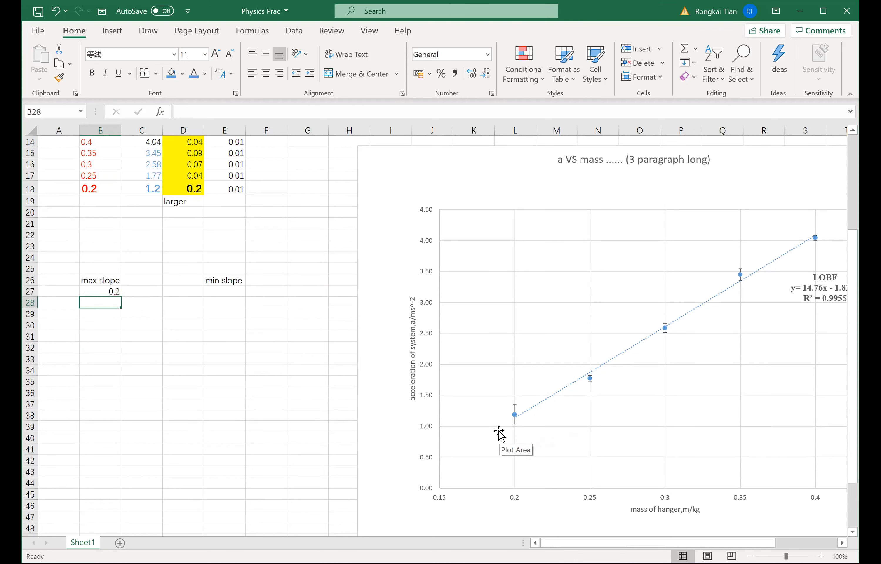
pyautogui.press('Up')
pyautogui.press('Right')
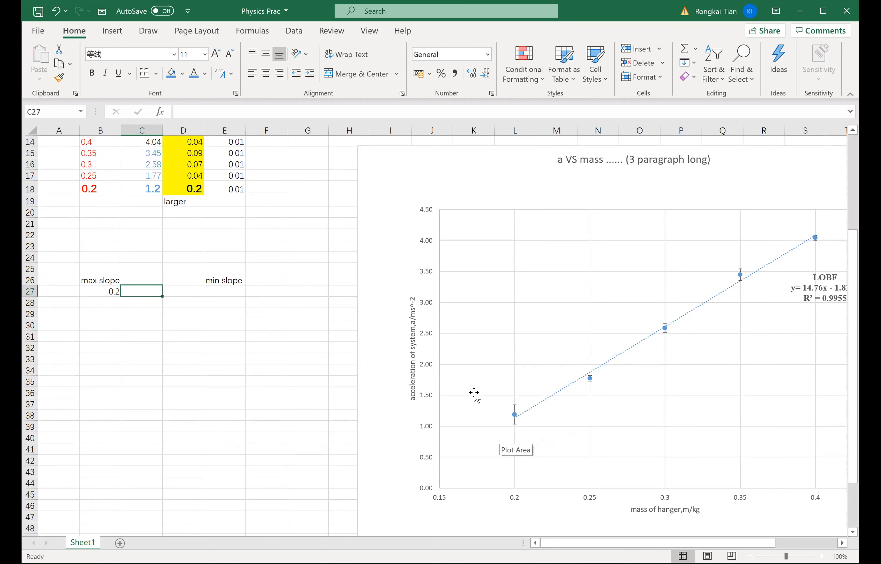
pyautogui.click(152, 189)
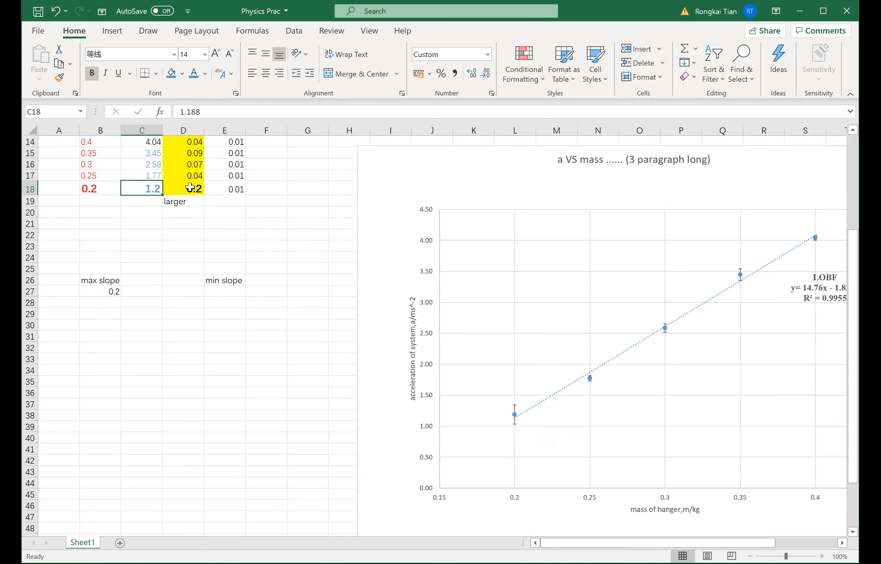
pyautogui.click(190, 188)
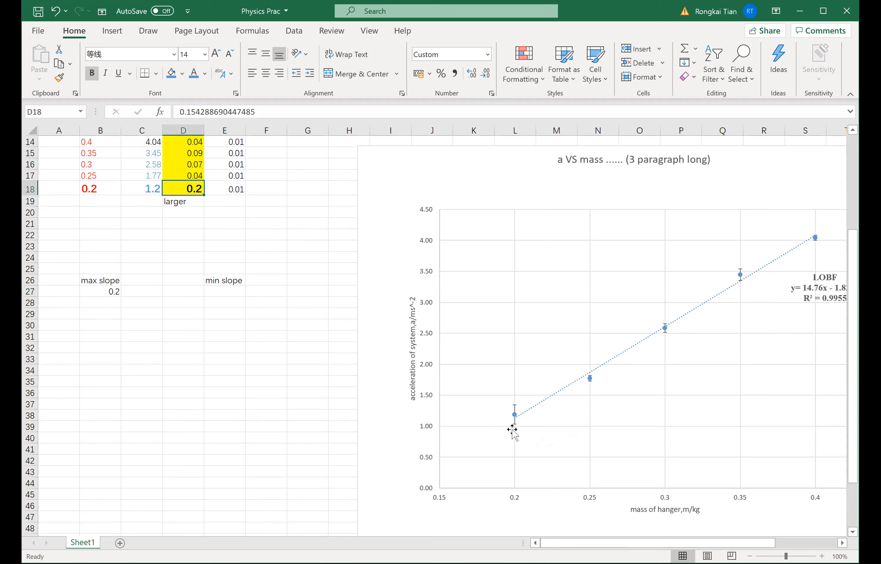
pyautogui.click(138, 289)
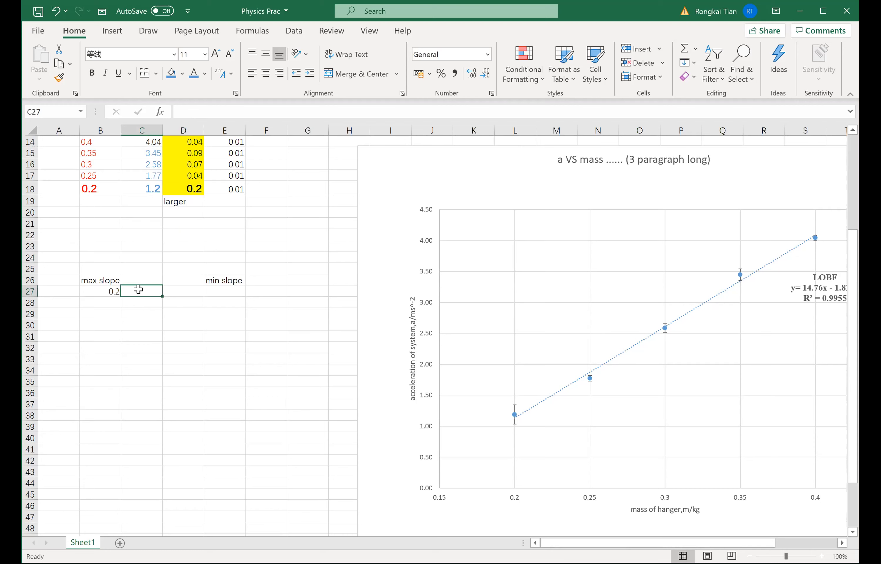
pyautogui.write('1')
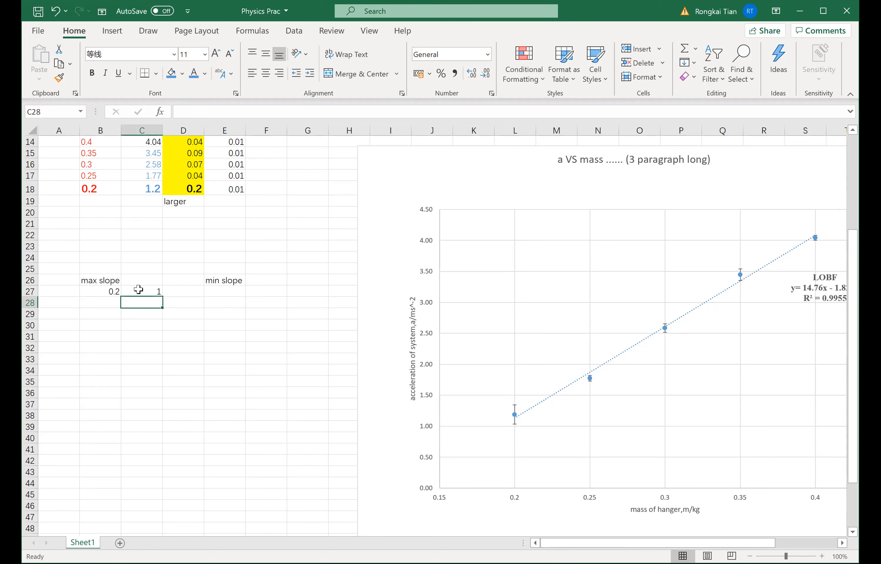
# Enter the second max slope point in row 28, with mass 0.35 in B28 and acceleration 3.54 in C28.
pyautogui.click(114, 301)
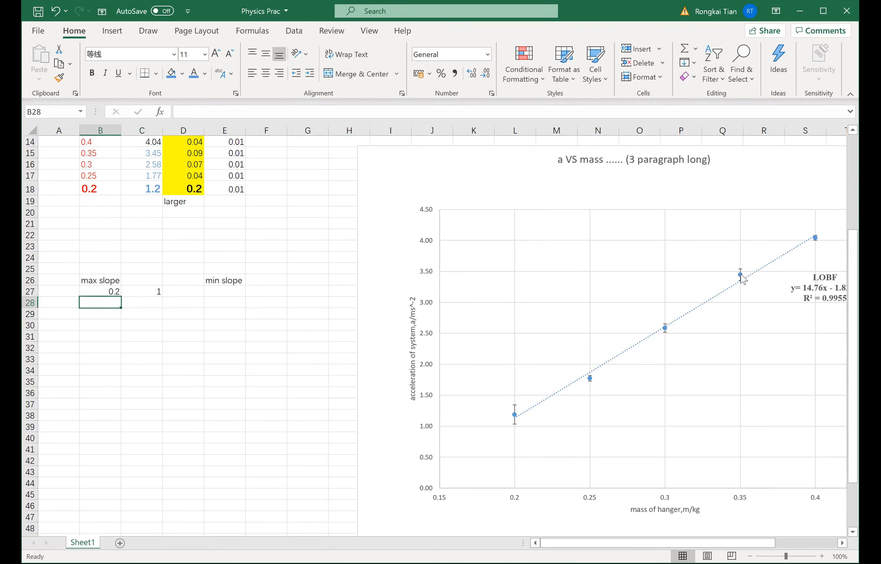
pyautogui.click(85, 153)
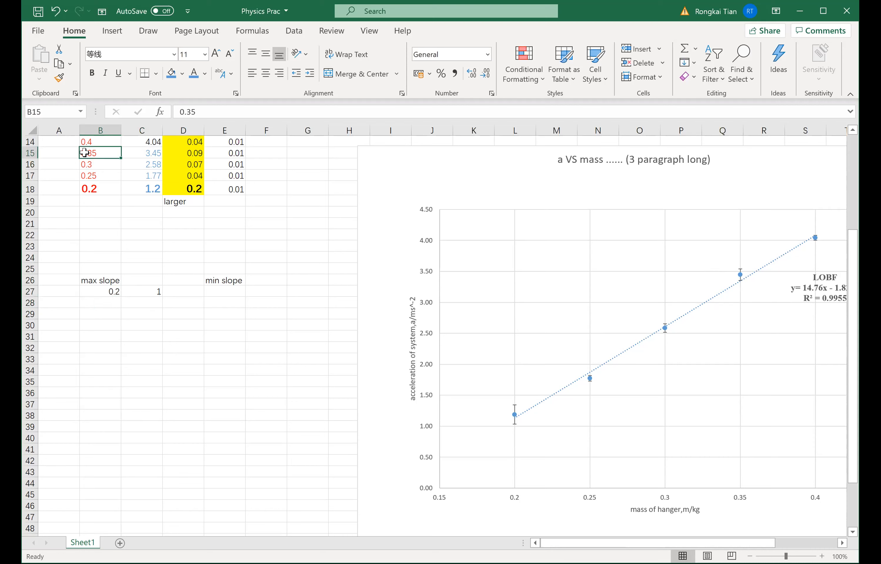
pyautogui.click(96, 303)
pyautogui.write('0.35')
pyautogui.press('Return')
pyautogui.click(146, 153)
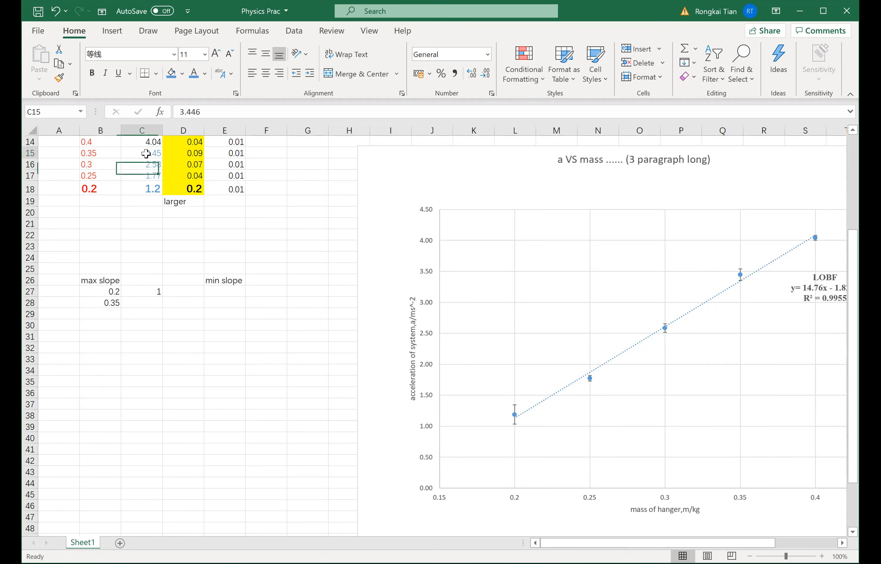
pyautogui.click(188, 151)
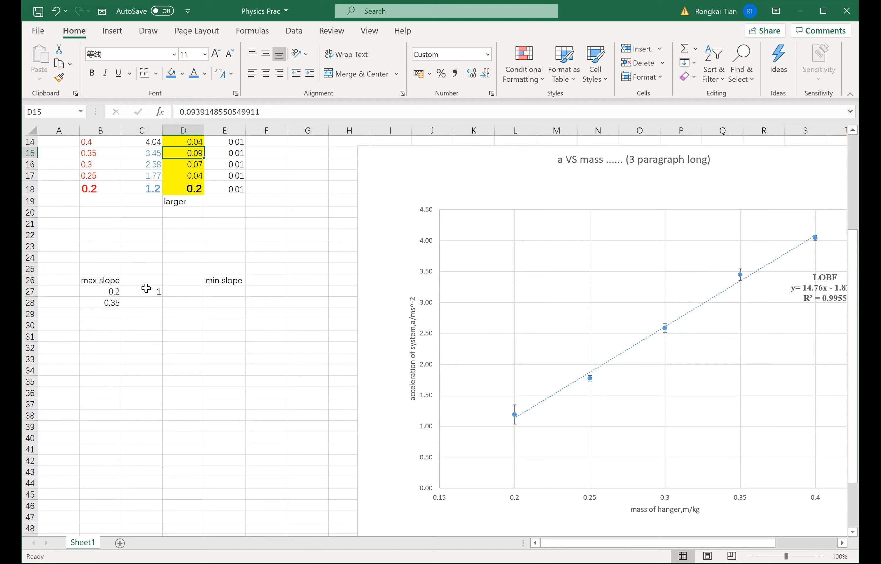
pyautogui.click(140, 305)
pyautogui.write('3.5')
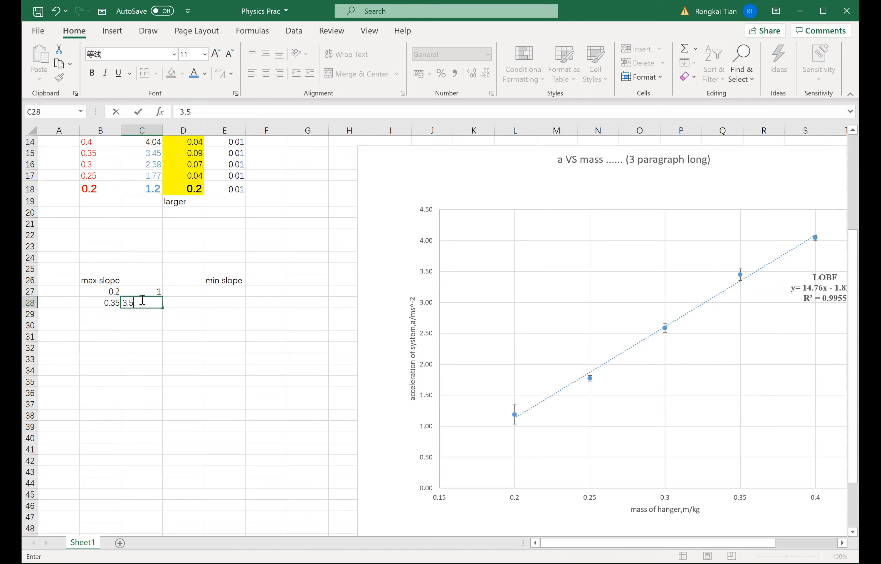
pyautogui.press('Return')
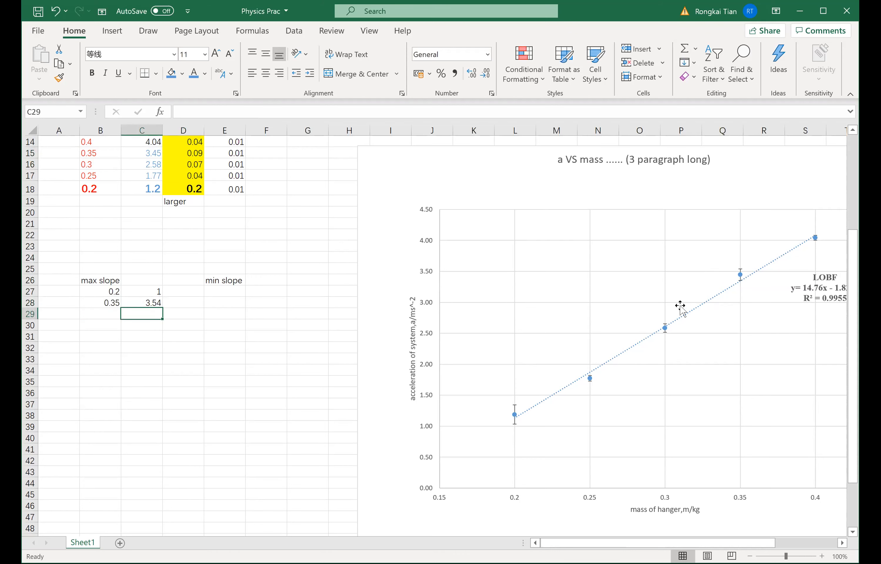
# Move the chart closer to the slope headings so that it starts in column G, and maximize the workbook window.
pyautogui.click(740, 268)
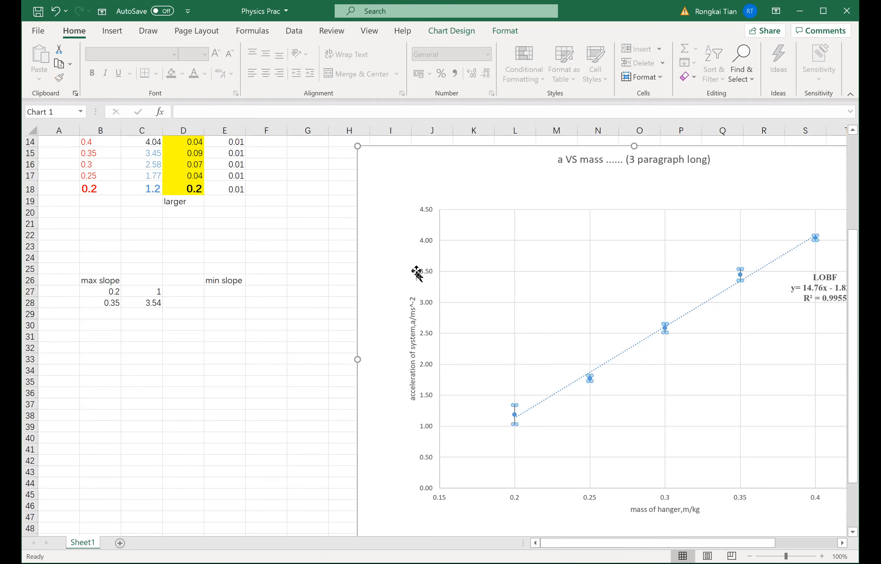
pyautogui.moveTo(109, 291); pyautogui.dragTo(146, 304)
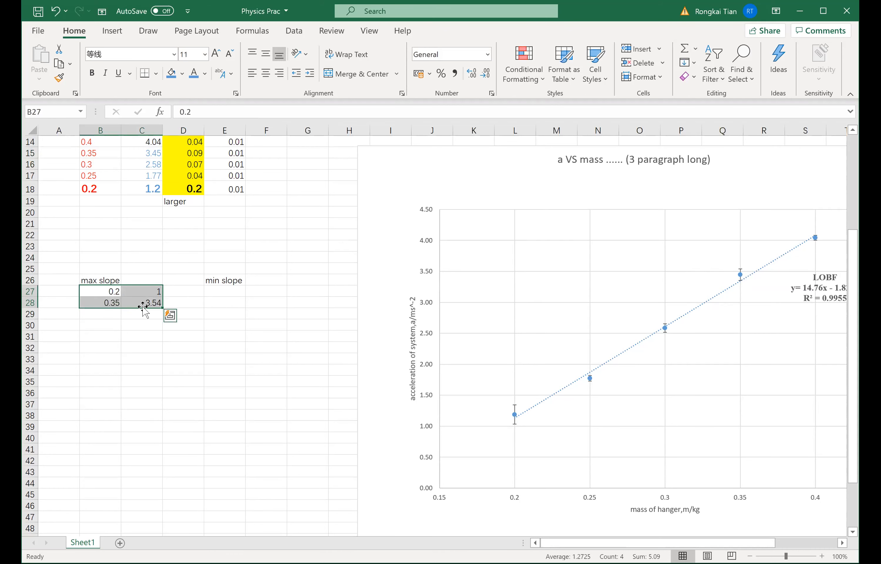
pyautogui.moveTo(466, 174); pyautogui.dragTo(403, 164)
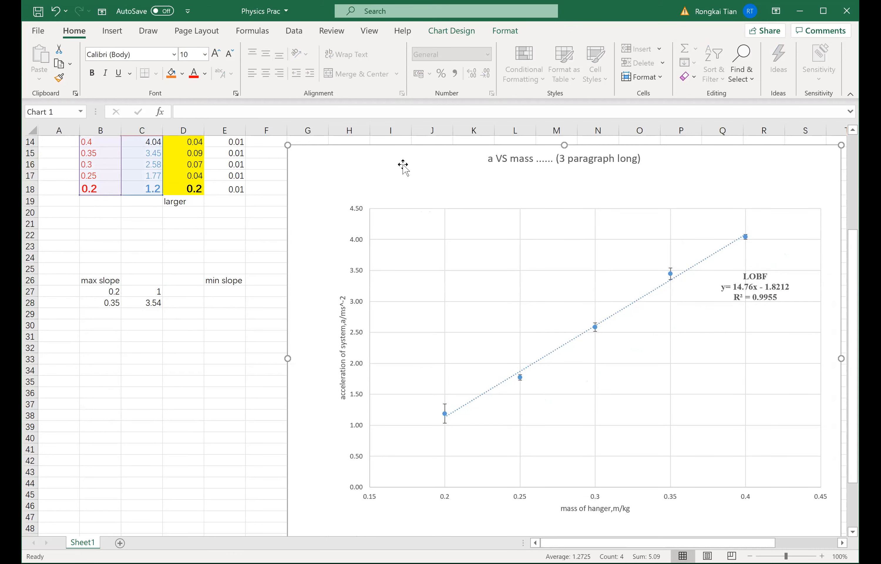
pyautogui.click(444, 33)
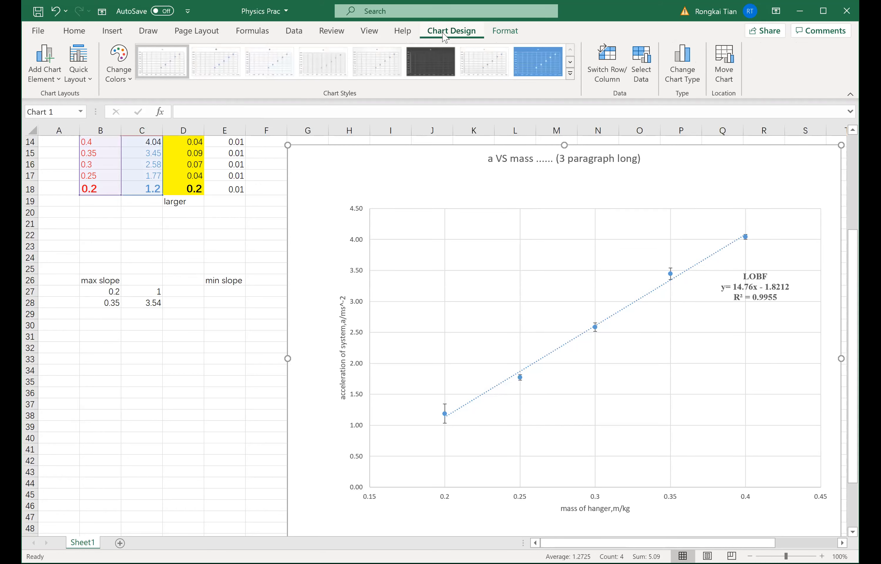
pyautogui.click(827, 15)
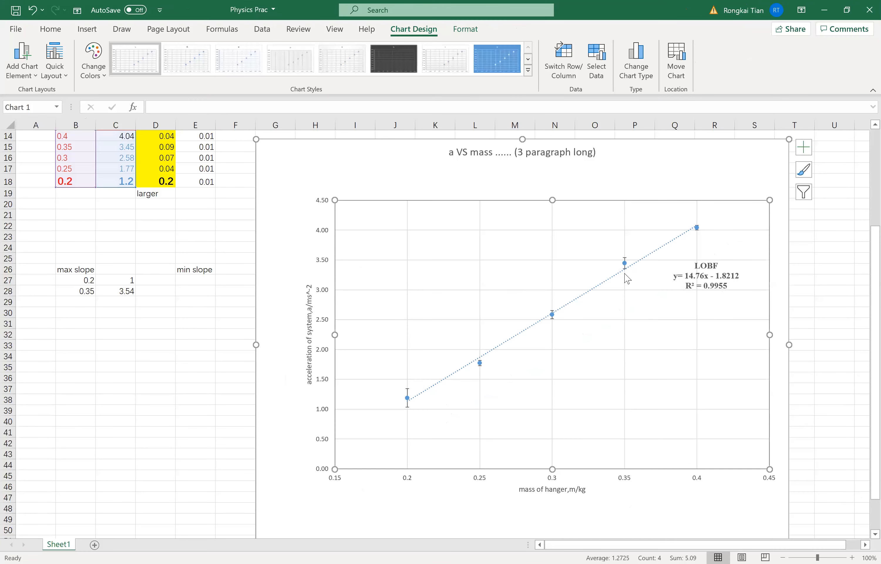
pyautogui.click(625, 264)
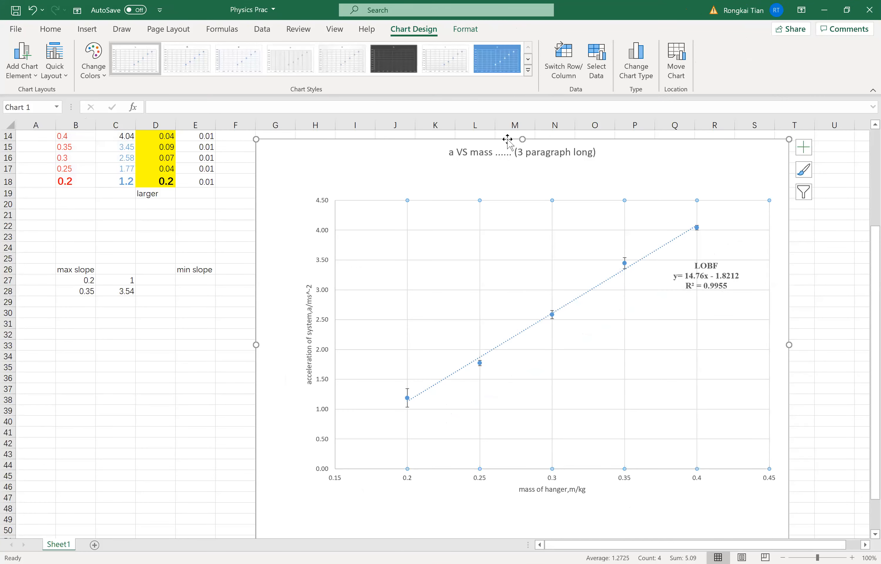
pyautogui.click(465, 29)
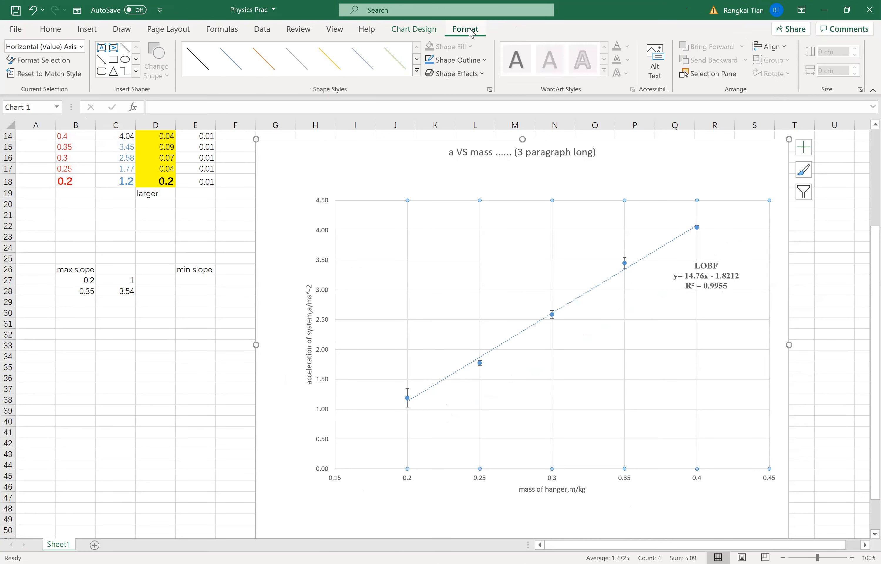
pyautogui.click(425, 30)
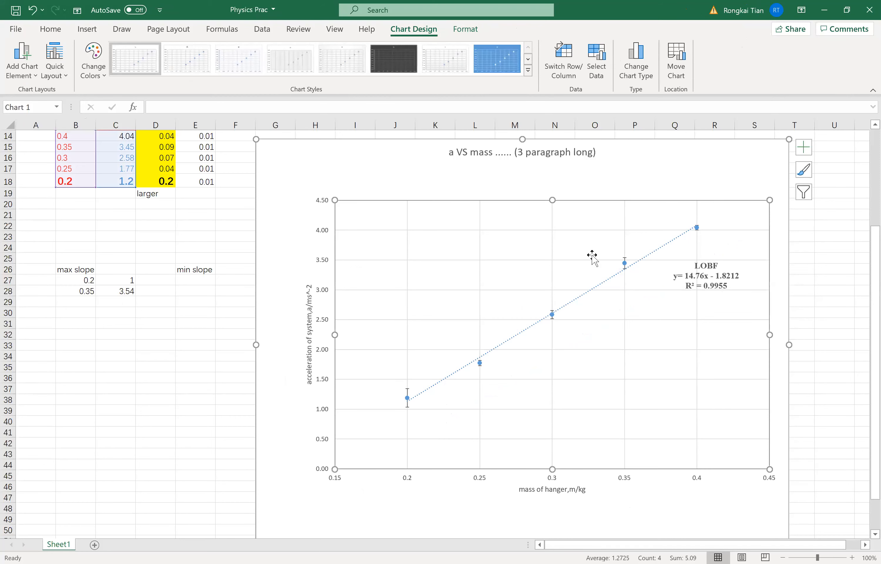
pyautogui.click(624, 262)
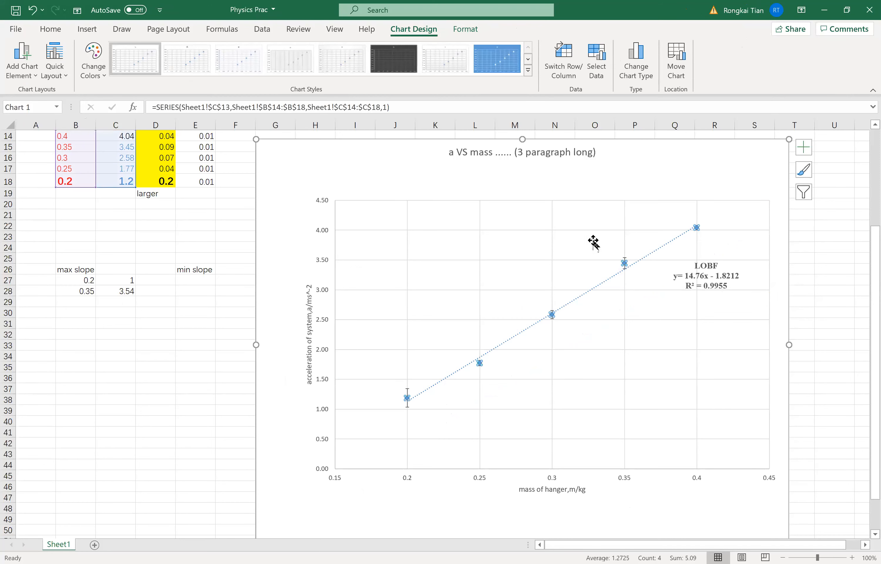
pyautogui.rightClick(558, 219)
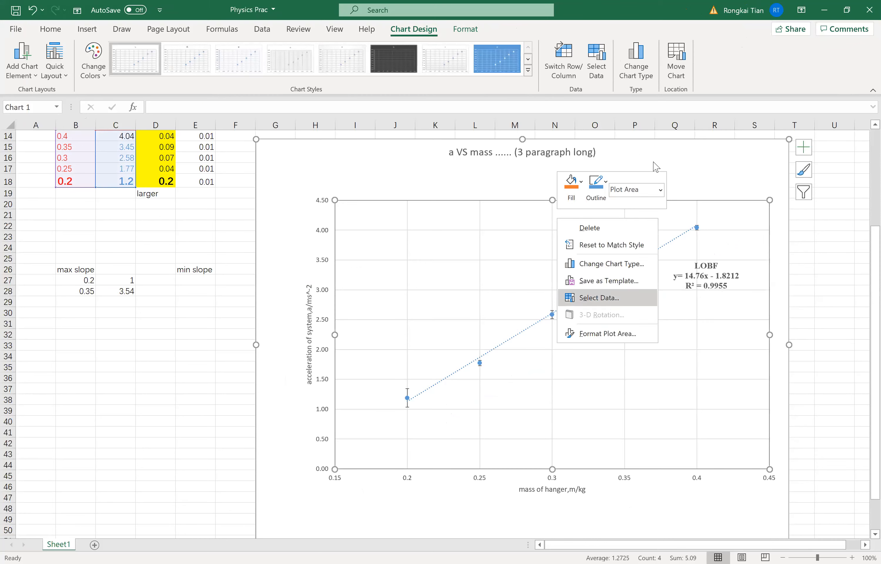
pyautogui.click(569, 78)
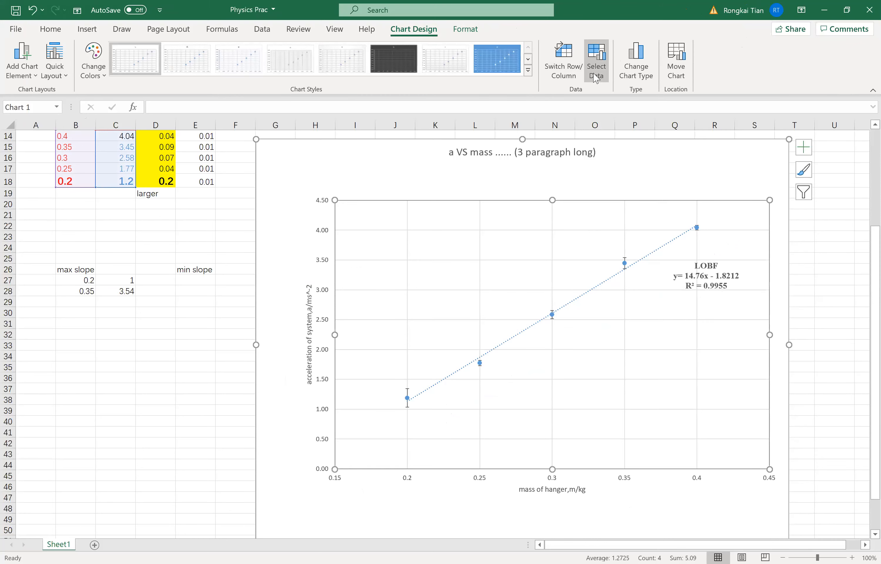
# Restore the workbook window from its maximized state to a smaller size.
pyautogui.doubleClick(625, 11)
pyautogui.rightClick(634, 9)
pyautogui.rightClick(602, 23)
pyautogui.click(573, 34)
pyautogui.rightClick(572, 16)
pyautogui.click(194, 15)
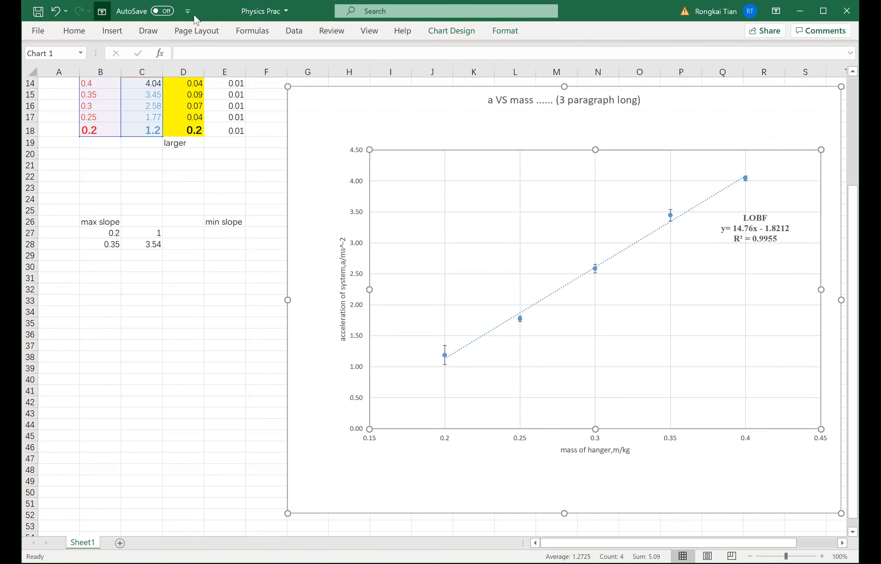
pyautogui.rightClick(194, 15)
pyautogui.rightClick(218, 14)
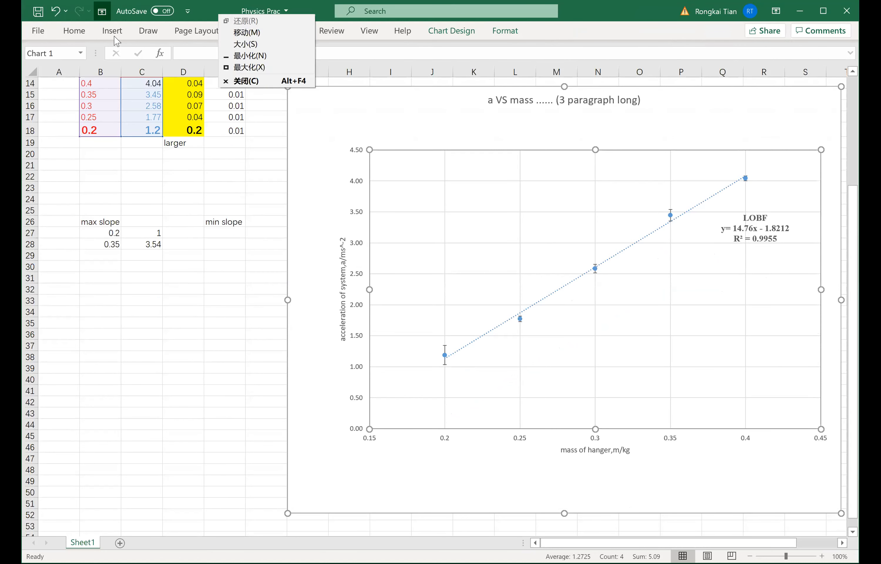
# Add a new data series named "max slope" to the acceleration chart.
pyautogui.doubleClick(451, 31)
pyautogui.click(641, 63)
pyautogui.click(356, 255)
pyautogui.click(423, 243)
pyautogui.write('max slope')
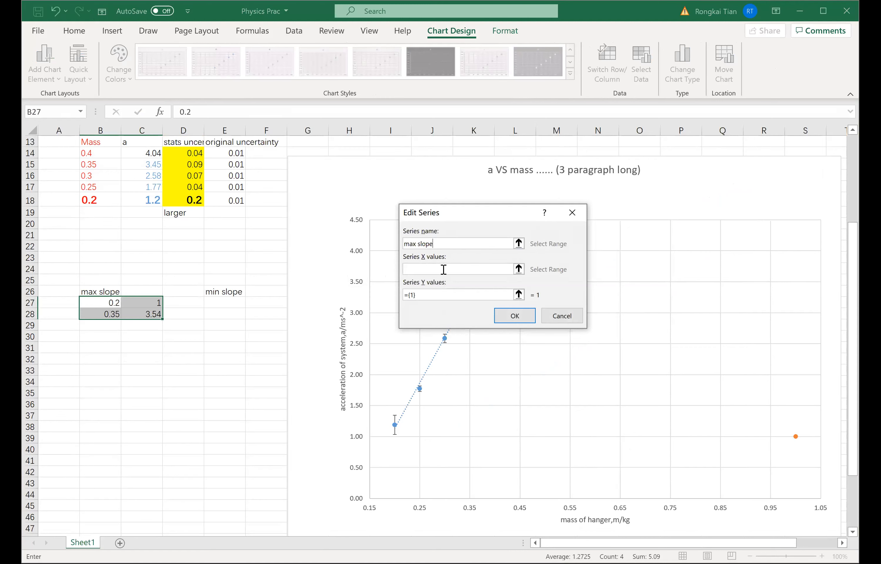
# Use B27:B28 as the max slope series' X values and C27:C28 as its Y values, and apply the chart data changes.
pyautogui.click(518, 269)
pyautogui.moveTo(97, 303); pyautogui.dragTo(98, 314)
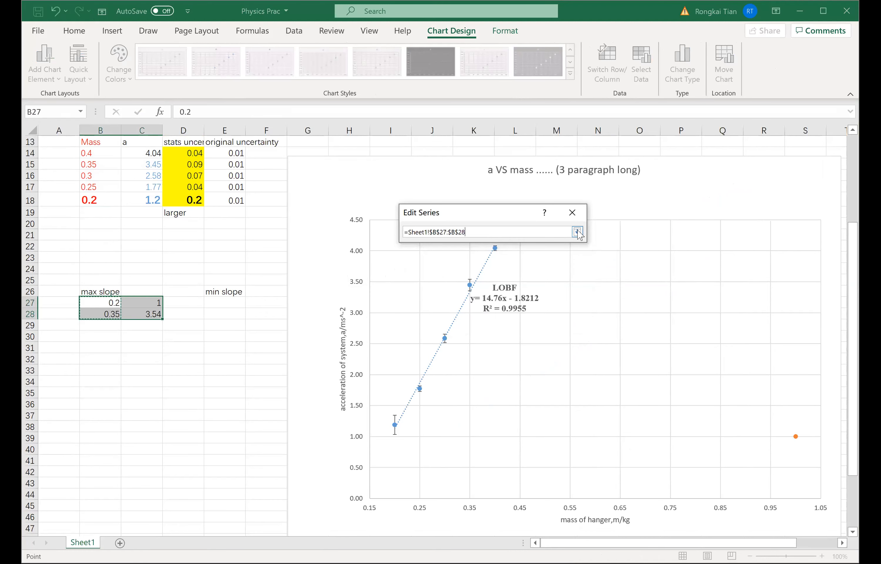
pyautogui.press('Return')
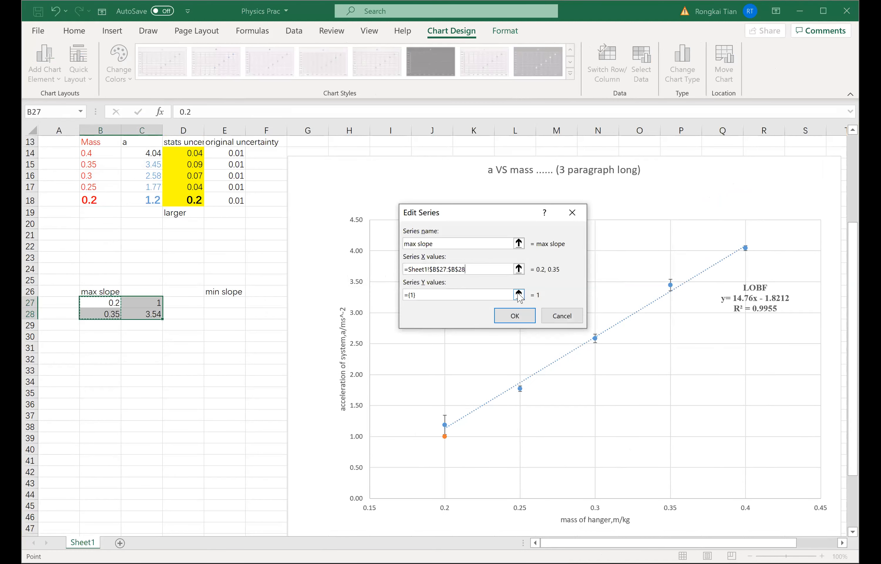
pyautogui.click(147, 302)
pyautogui.moveTo(146, 302); pyautogui.dragTo(146, 314)
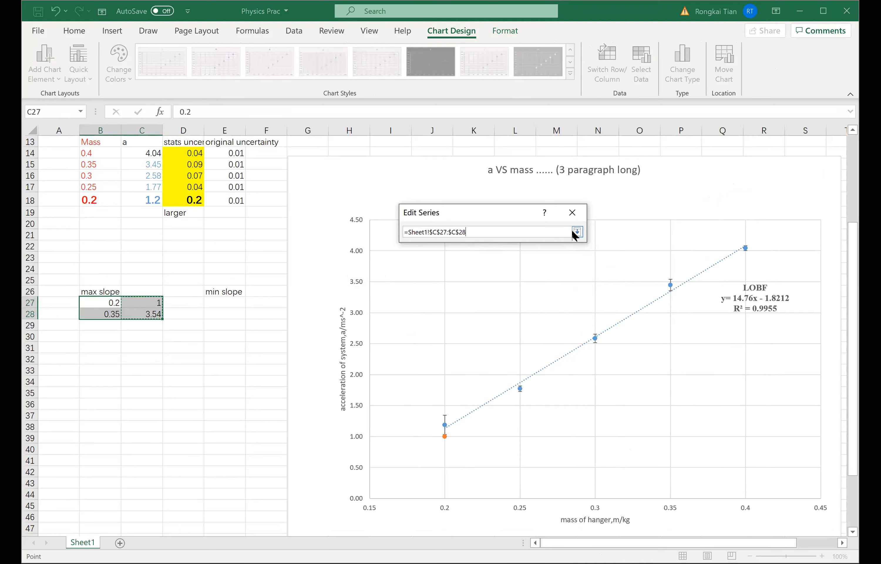
pyautogui.press('Return')
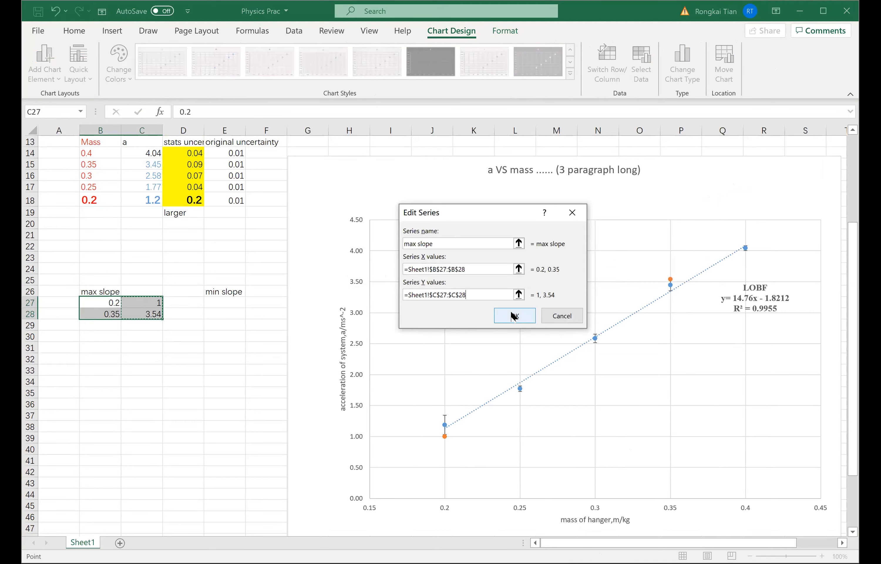
pyautogui.click(514, 316)
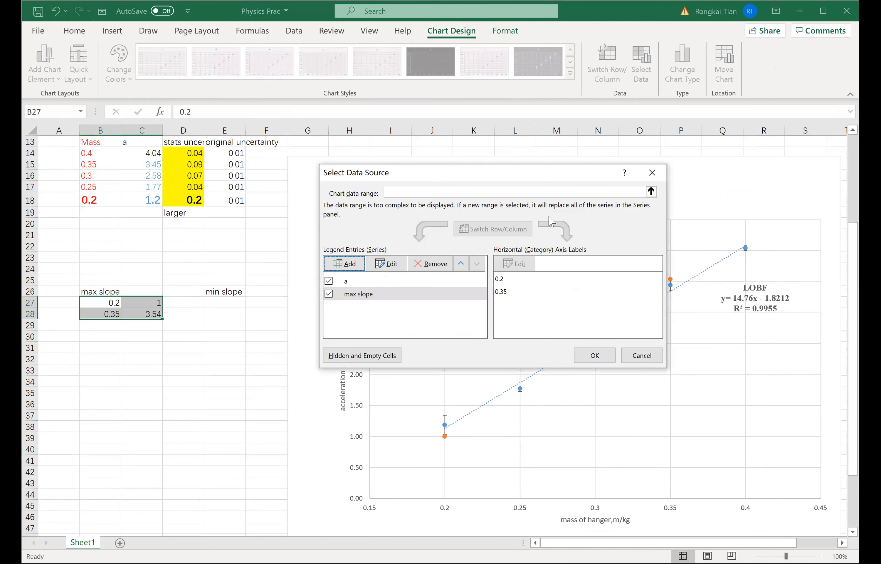
pyautogui.click(594, 355)
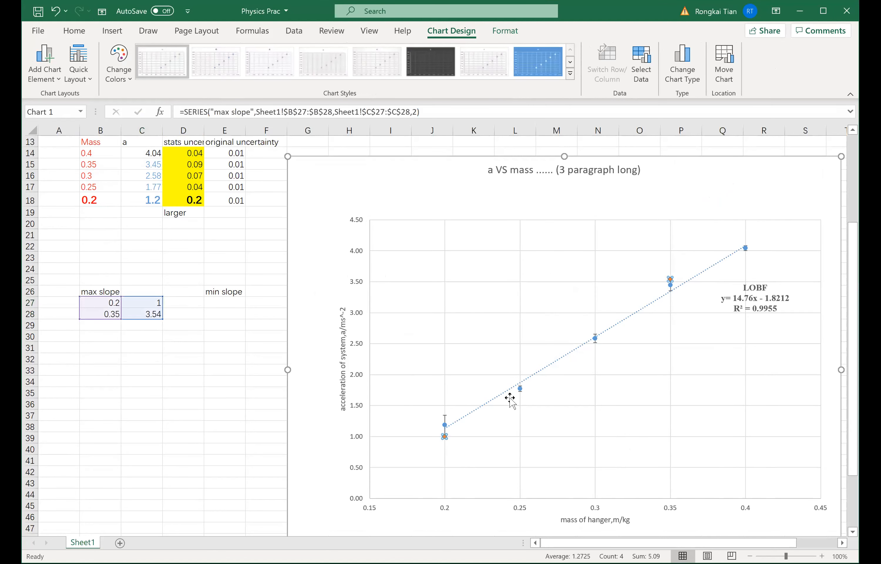
# Add a linear trendline to the max slope series, displaying its equation and R-squared value on the chart.
pyautogui.click(482, 447)
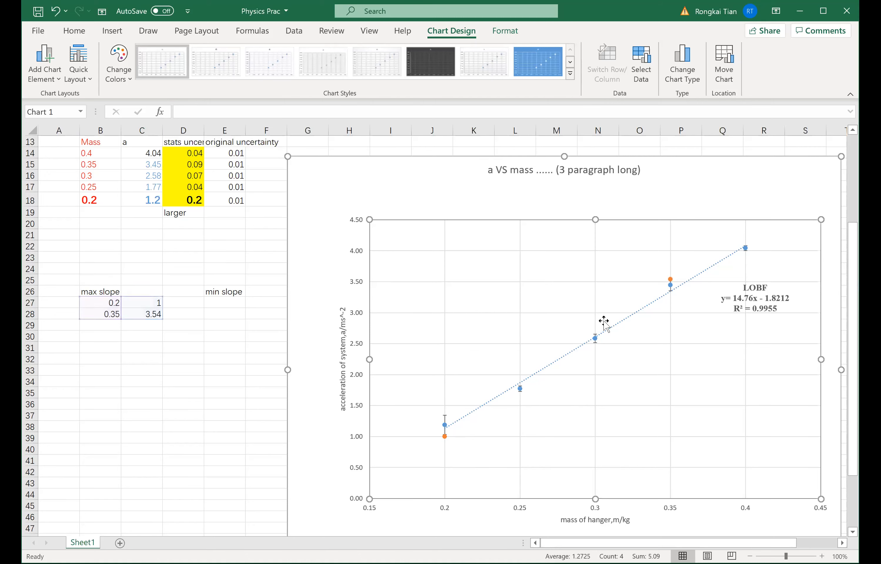
pyautogui.click(671, 278)
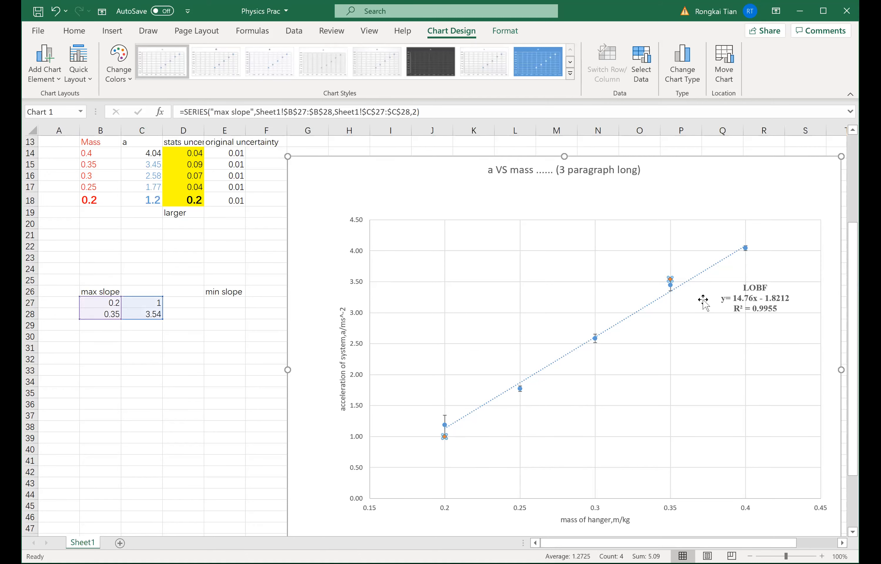
pyautogui.rightClick(669, 277)
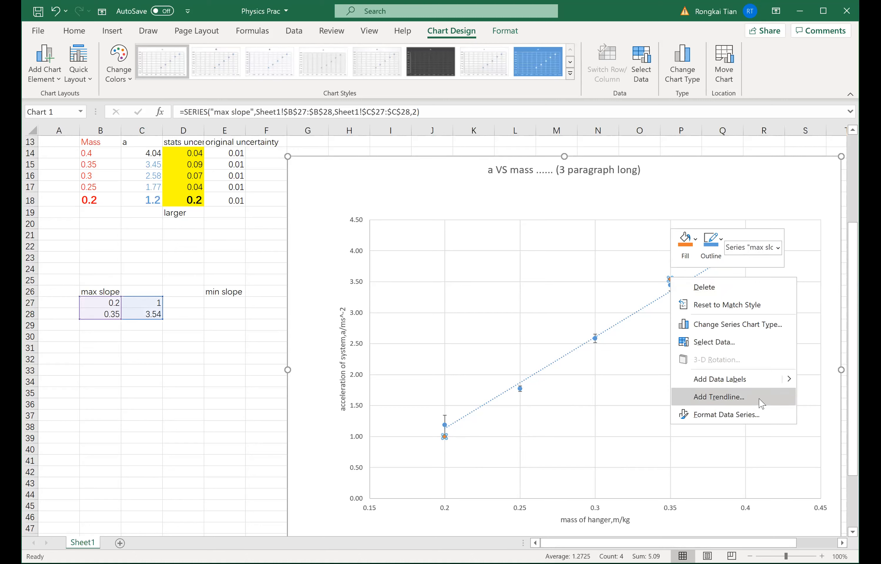
pyautogui.click(668, 276)
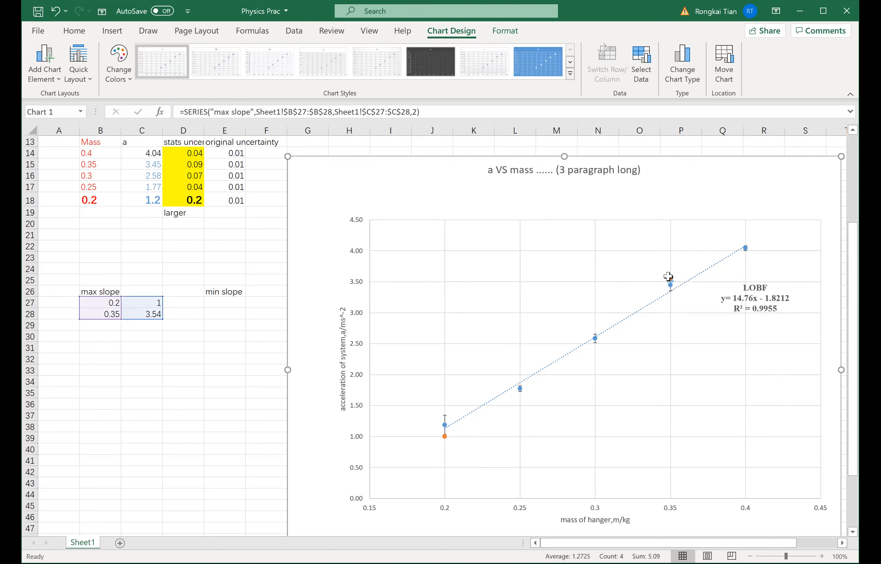
pyautogui.rightClick(668, 277)
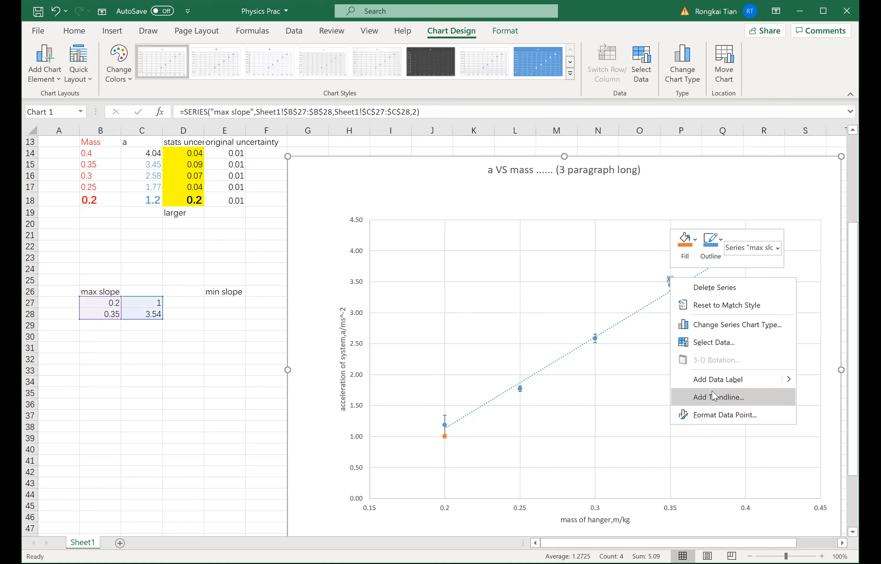
pyautogui.click(714, 395)
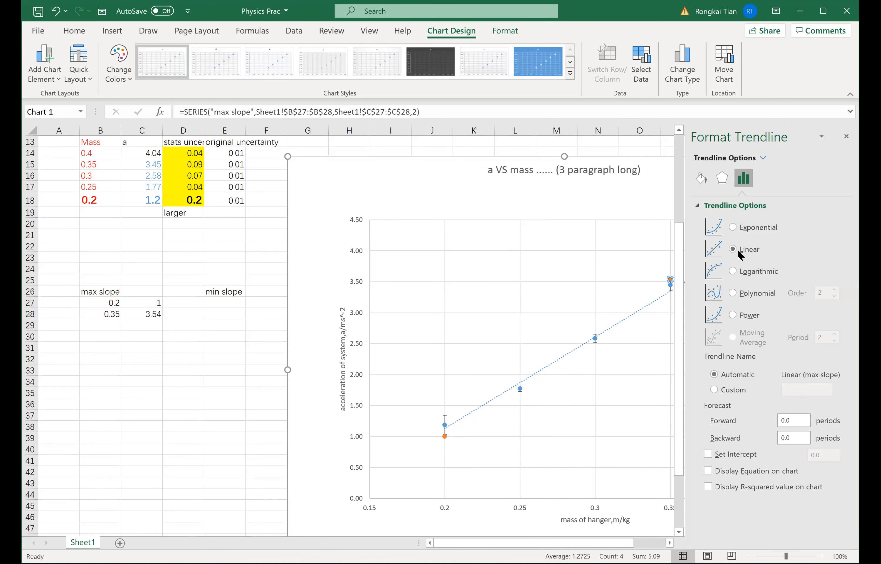
pyautogui.click(737, 470)
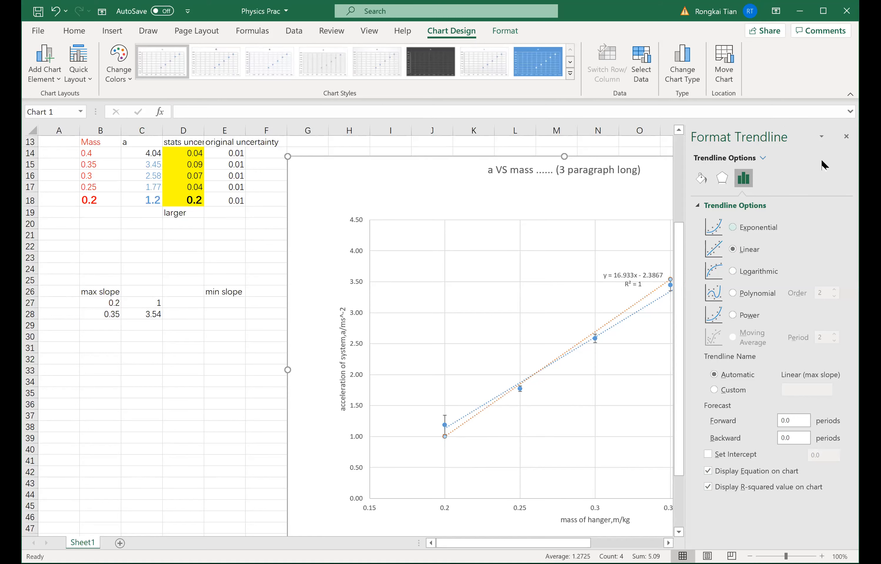
pyautogui.click(846, 137)
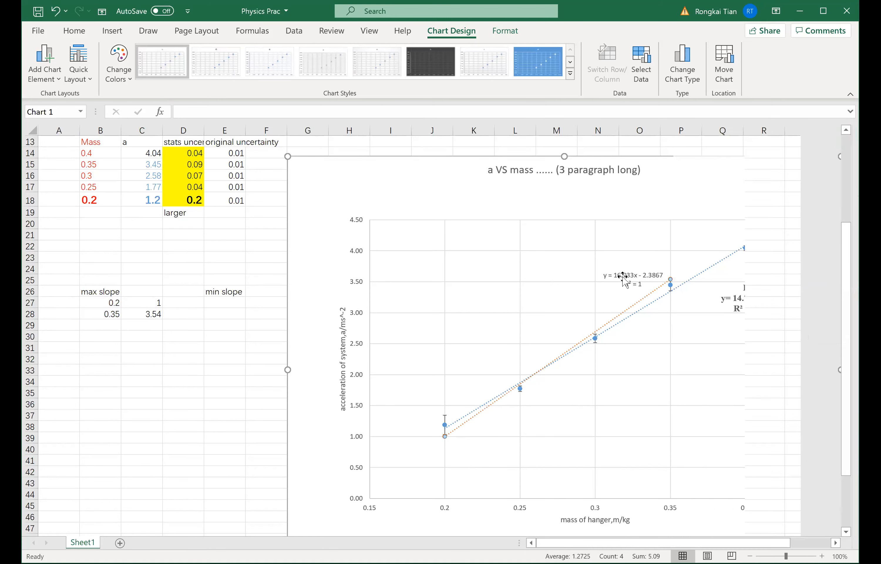
# Remove the R-squared line from the max slope trendline label and add the heading "Max Slope" above its equation.
pyautogui.click(636, 275)
pyautogui.moveTo(643, 283); pyautogui.dragTo(606, 281)
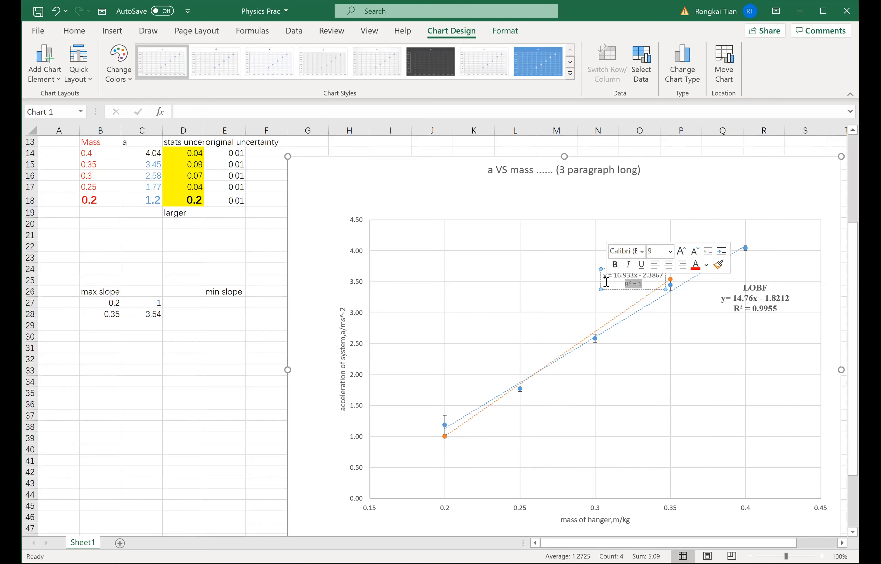
pyautogui.press('Delete')
pyautogui.press('BackSpace')
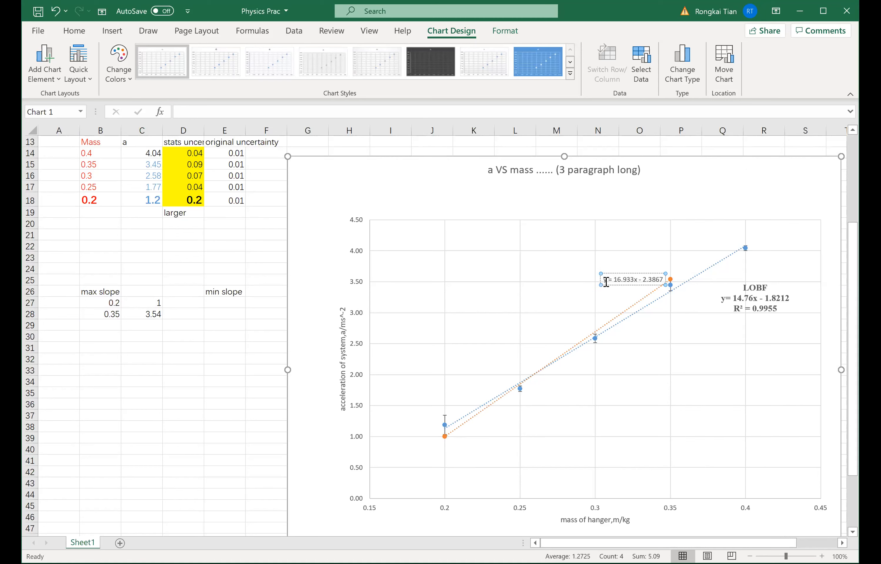
pyautogui.press('Return')
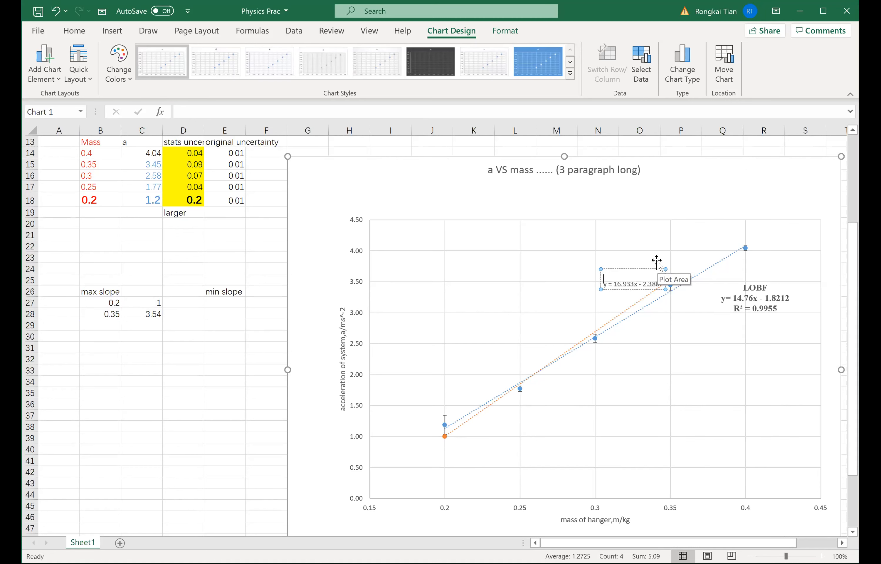
pyautogui.write('Max Slope')
# Format the whole Max Slope label as bold, orange Times New Roman text at font size 12.
pyautogui.hotkey('ctrl', 'a')
pyautogui.click(74, 30)
pyautogui.click(115, 54)
pyautogui.write('Times New Roman')
pyautogui.press('Return')
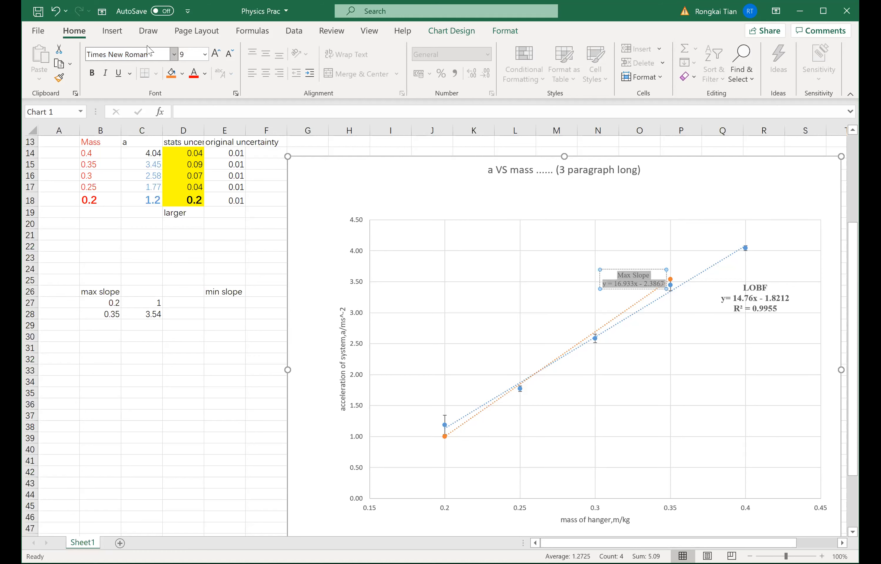
pyautogui.click(215, 53)
pyautogui.click(214, 53)
pyautogui.click(215, 53)
pyautogui.click(92, 73)
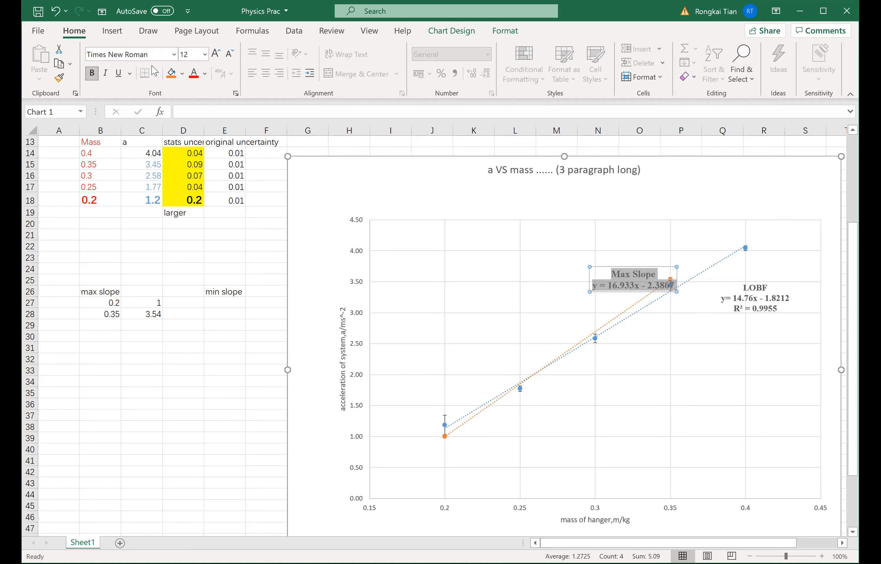
pyautogui.click(203, 71)
pyautogui.click(246, 124)
# Move the Max Slope label to the left of the upper end of its trendline, clear of the data points.
pyautogui.click(655, 217)
pyautogui.moveTo(645, 273); pyautogui.dragTo(634, 225)
pyautogui.click(618, 266)
pyautogui.moveTo(618, 260)
pyautogui.mouseDown()
pyautogui.moveTo(593, 271)
pyautogui.moveTo(603, 270)
pyautogui.mouseUp()
pyautogui.click(648, 295)
pyautogui.click(607, 280)
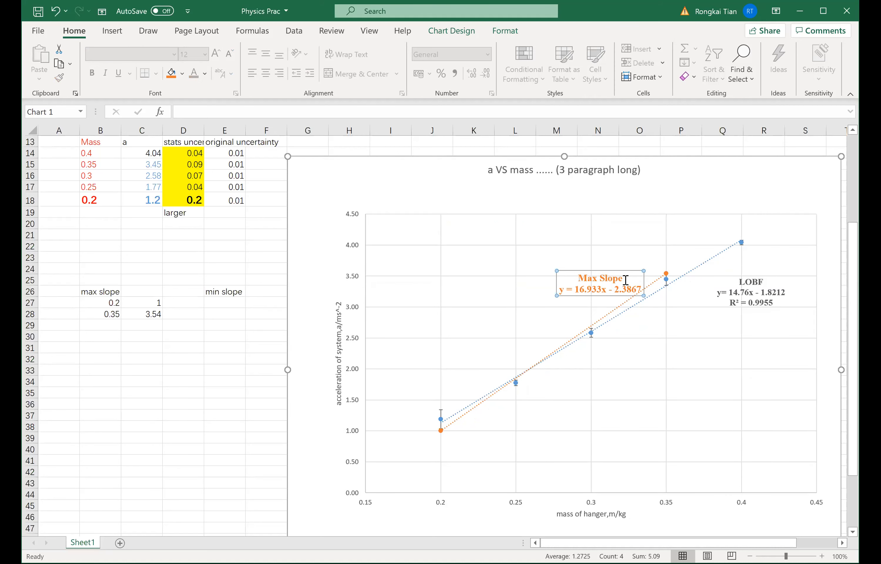
pyautogui.click(648, 288)
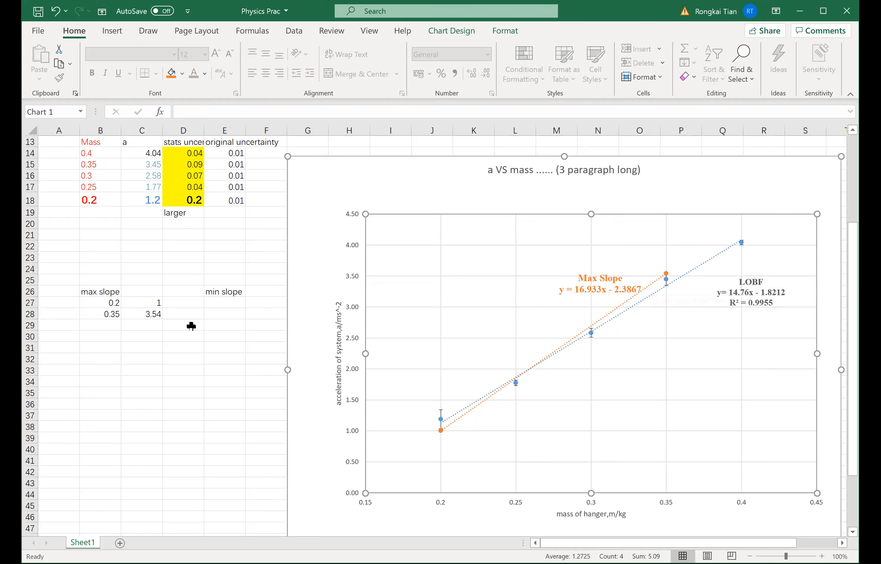
# Move the min slope heading to B30 and enter its first point below, with mass 0.2 in B31 and acceleration 1.4 in C31.
pyautogui.click(231, 297)
pyautogui.moveTo(230, 297); pyautogui.dragTo(106, 342)
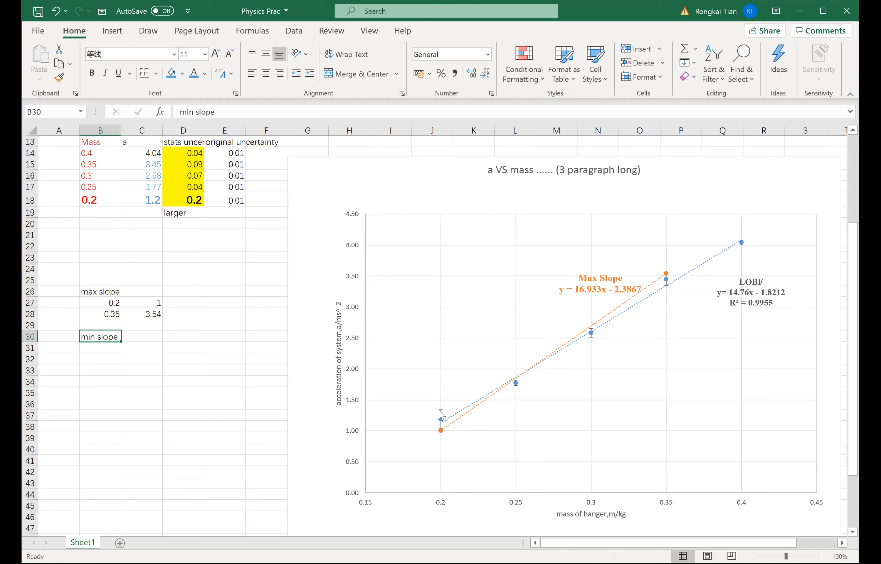
pyautogui.click(106, 348)
pyautogui.write('0.2')
pyautogui.press('Tab')
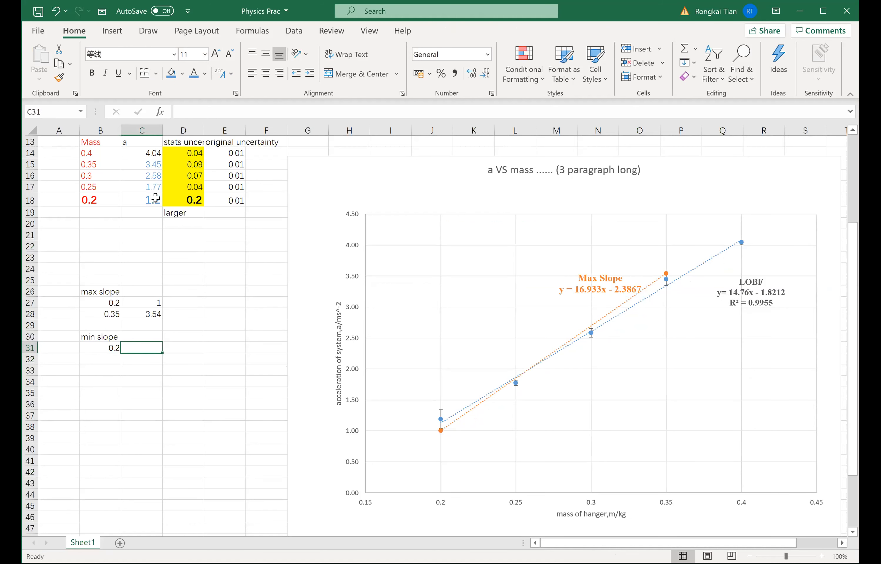
pyautogui.write('1.4')
pyautogui.press('Return')
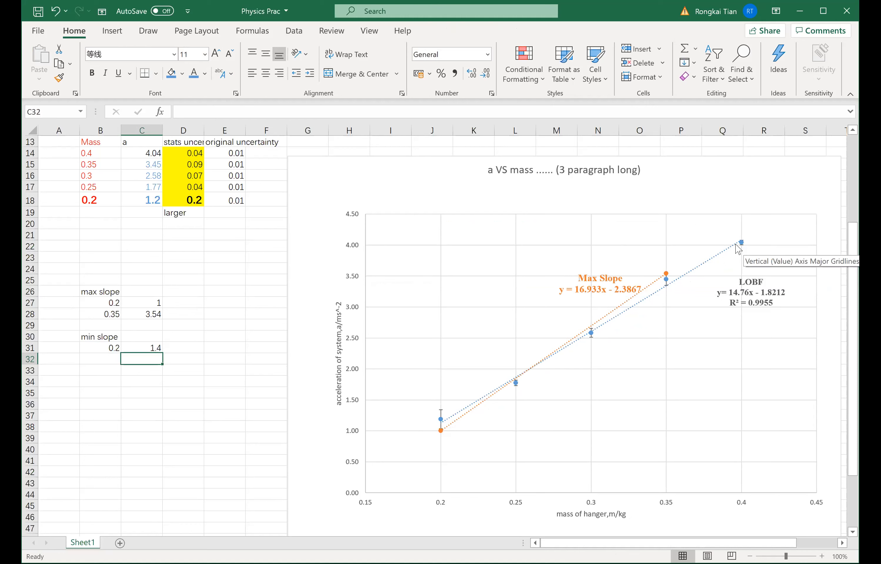
# Enter the second min slope point from the 0.4 row's error bar, with mass 0.4 in B32 and acceleration 4 in C32.
pyautogui.click(99, 154)
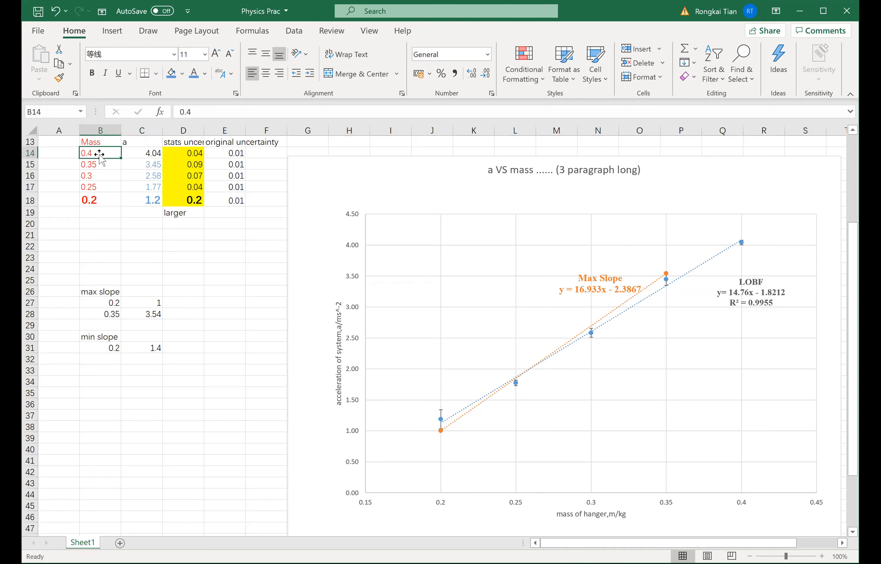
pyautogui.click(195, 153)
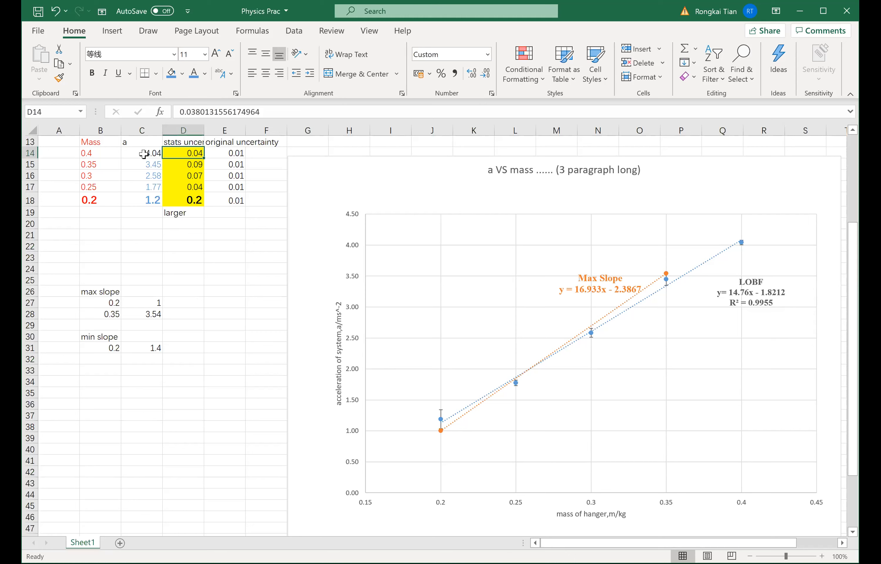
pyautogui.click(148, 152)
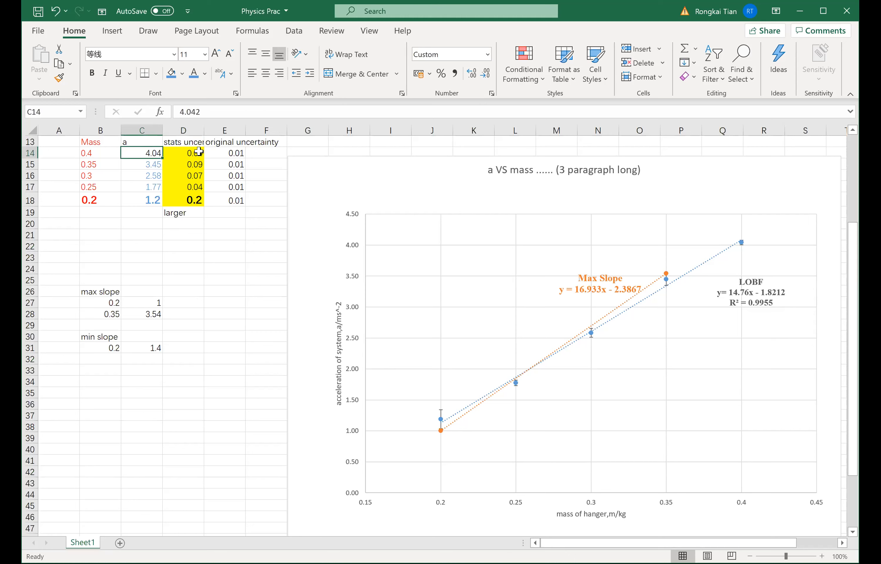
pyautogui.click(199, 151)
pyautogui.moveTo(155, 152); pyautogui.dragTo(200, 153)
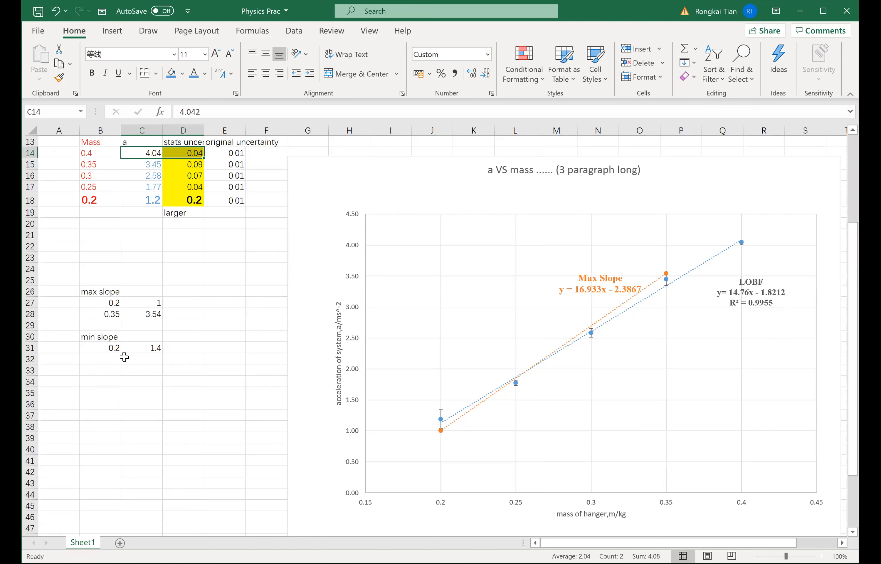
pyautogui.click(135, 355)
pyautogui.write('4')
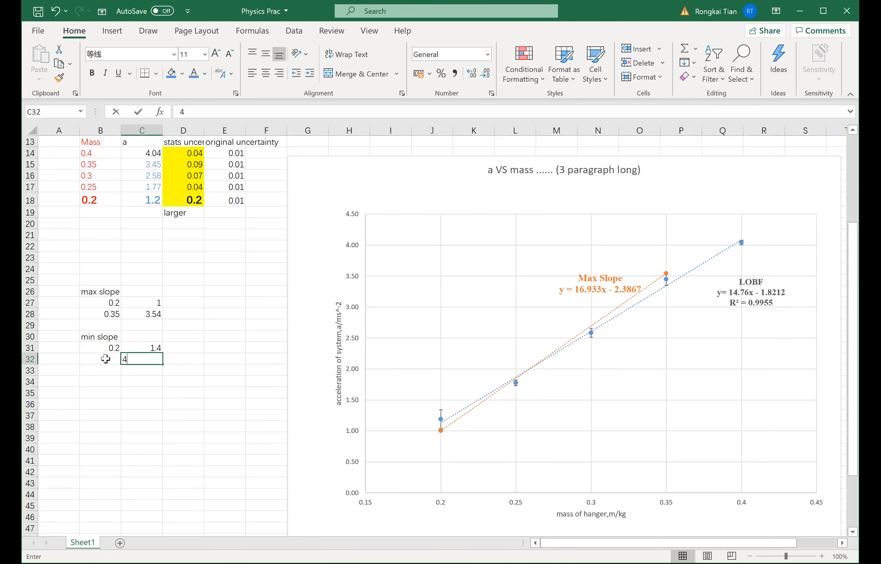
pyautogui.click(108, 358)
pyautogui.write('0.4')
pyautogui.press('Return')
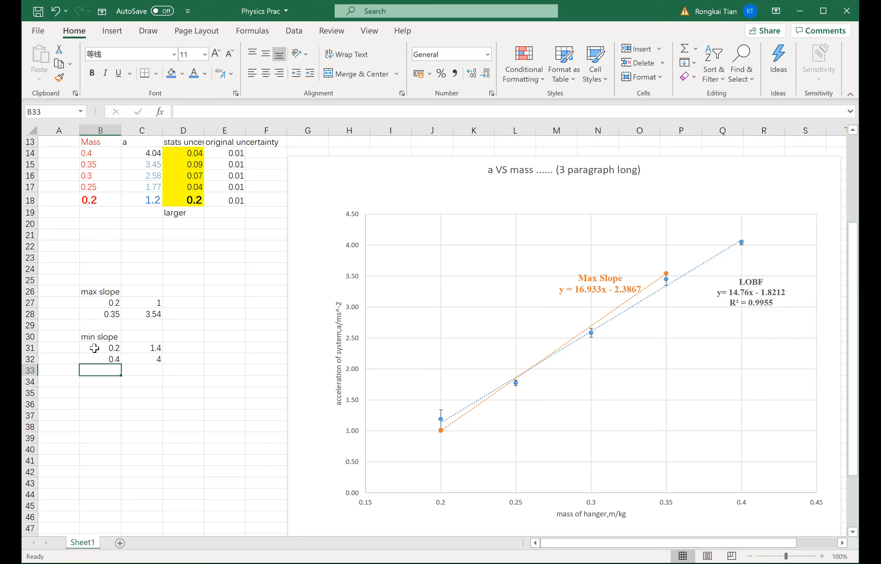
pyautogui.moveTo(89, 347); pyautogui.dragTo(152, 357)
pyautogui.click(196, 354)
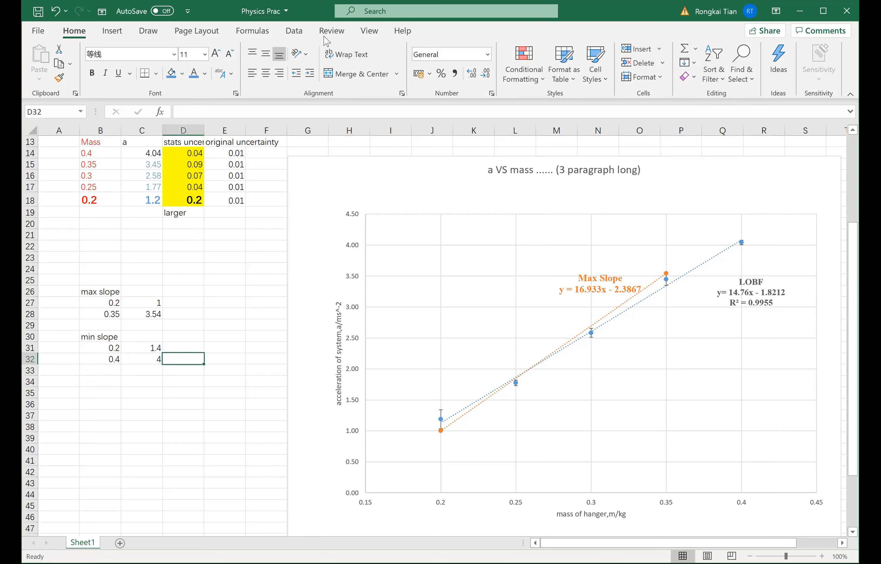
# Add a chart series named "min slope" with X values from B31:B32 and Y values from C31:C32.
pyautogui.click(482, 179)
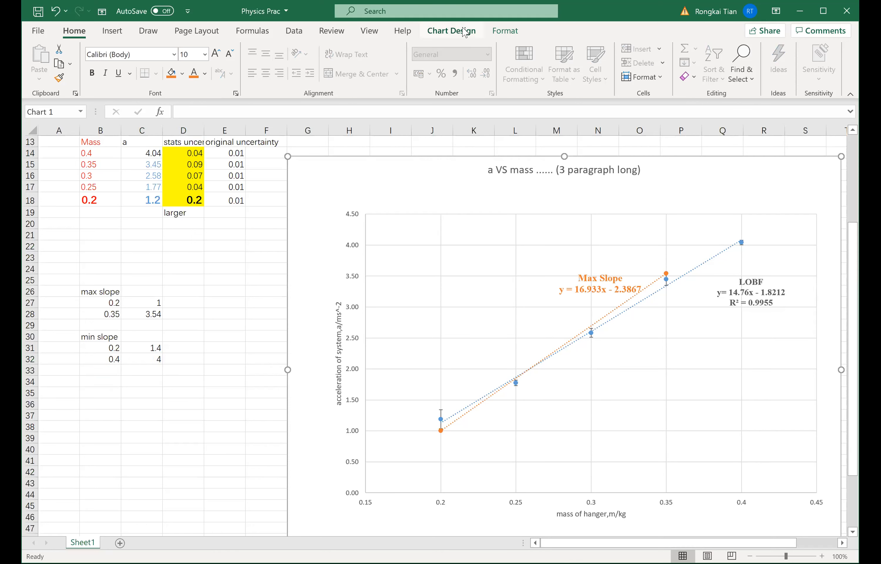
pyautogui.click(465, 32)
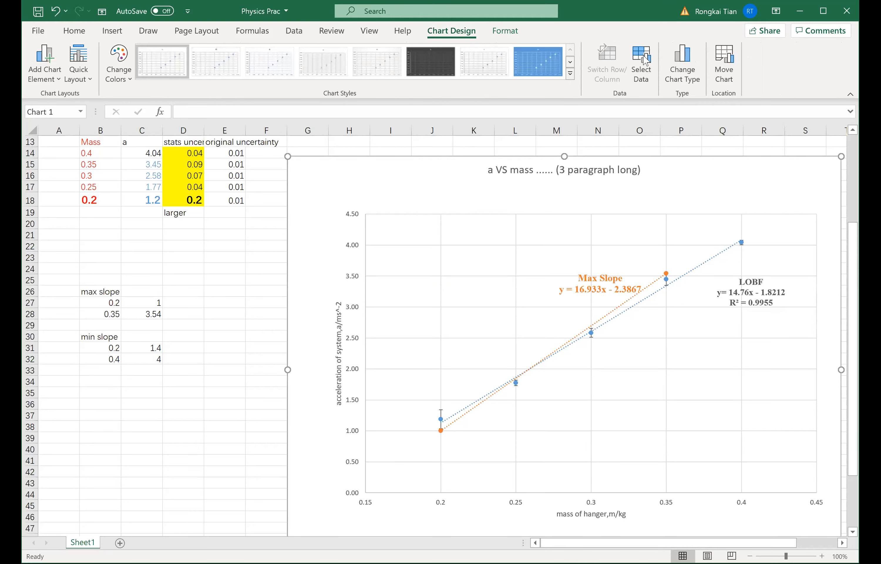
pyautogui.click(646, 66)
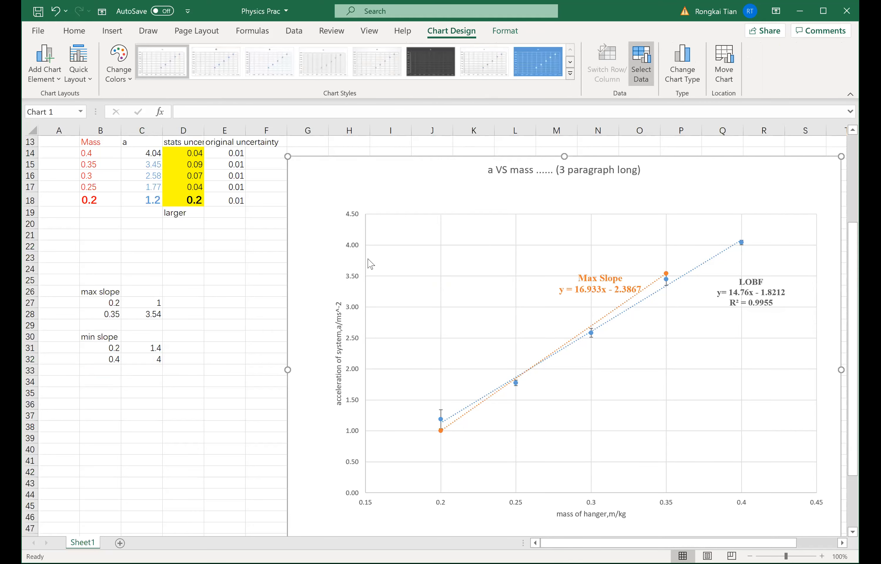
pyautogui.click(342, 262)
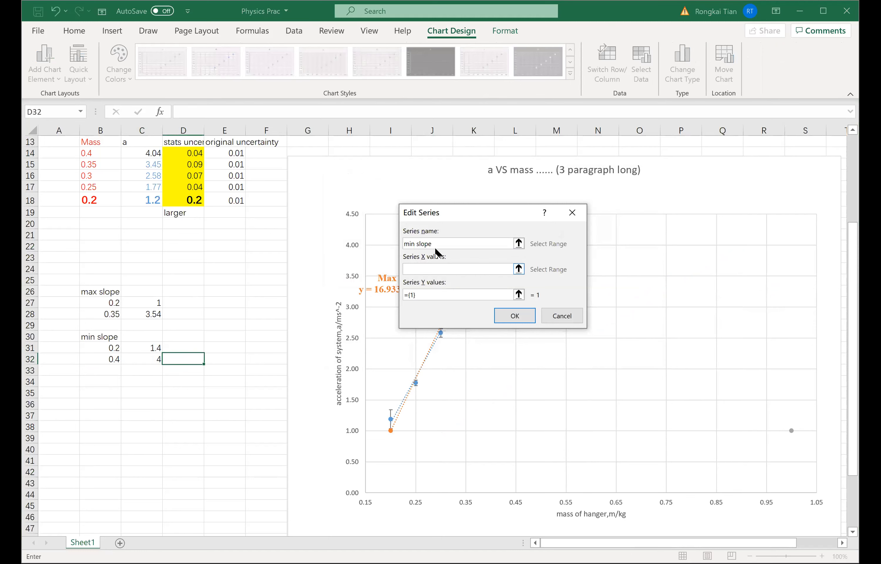
pyautogui.click(435, 269)
pyautogui.click(518, 269)
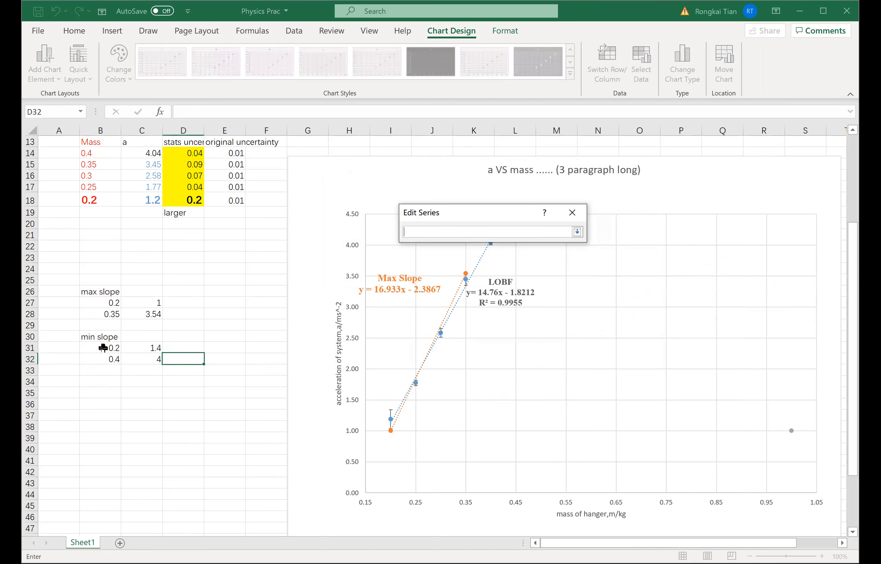
pyautogui.moveTo(102, 347); pyautogui.dragTo(103, 359)
pyautogui.click(576, 232)
pyautogui.click(518, 292)
pyautogui.moveTo(146, 348); pyautogui.dragTo(148, 358)
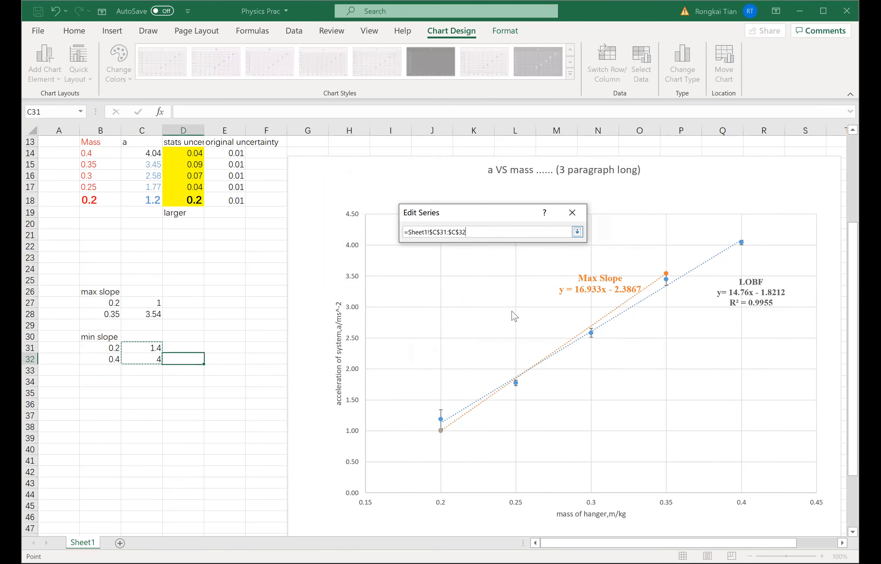
pyautogui.press('Return')
pyautogui.click(594, 355)
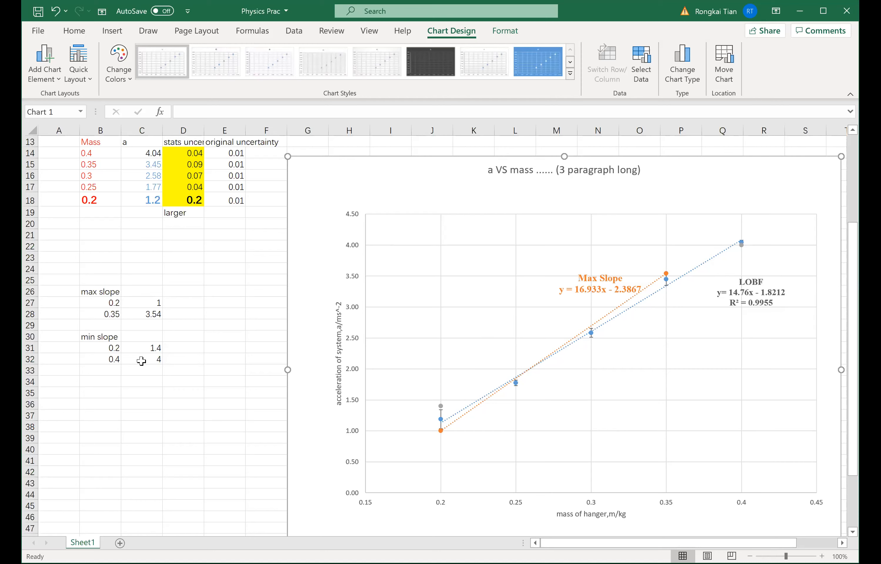
# Add a linear trendline to the min slope series, displaying its equation and R-squared value on the chart.
pyautogui.click(741, 244)
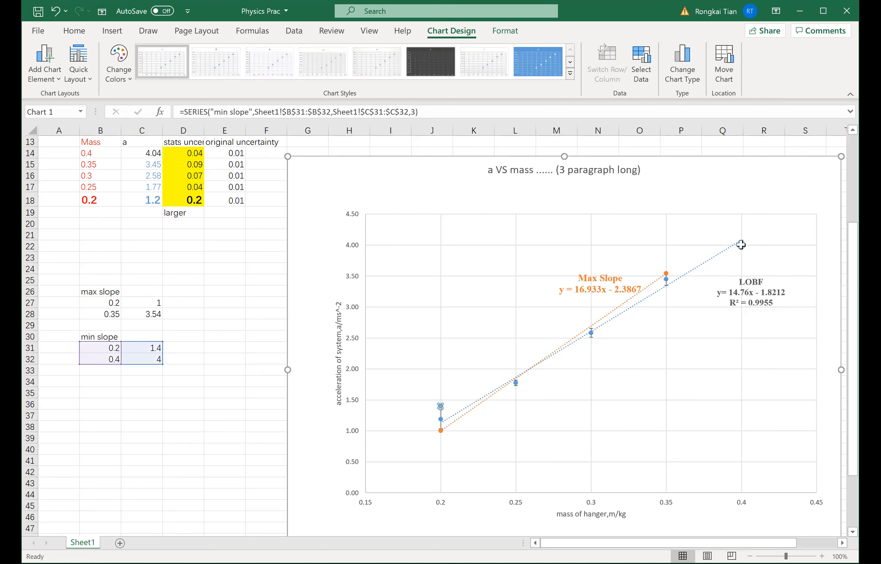
pyautogui.rightClick(740, 244)
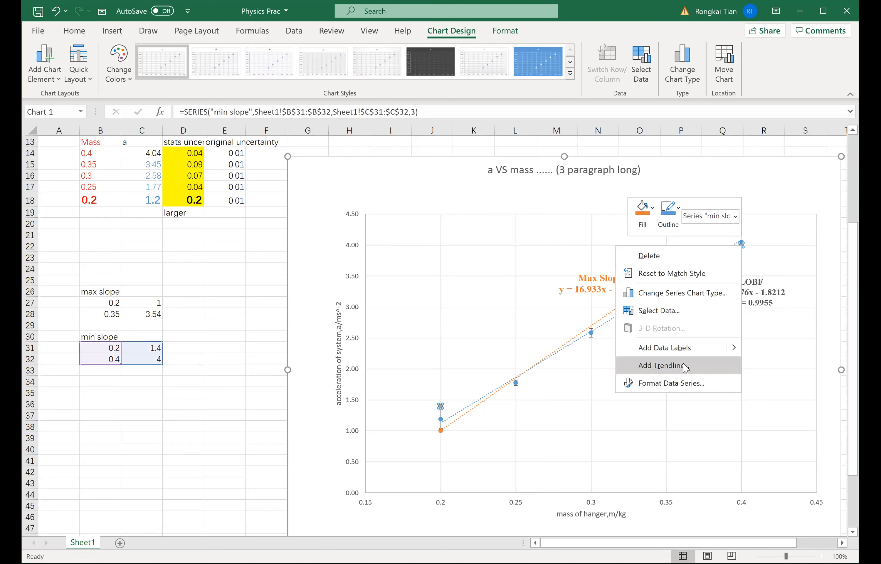
pyautogui.click(685, 368)
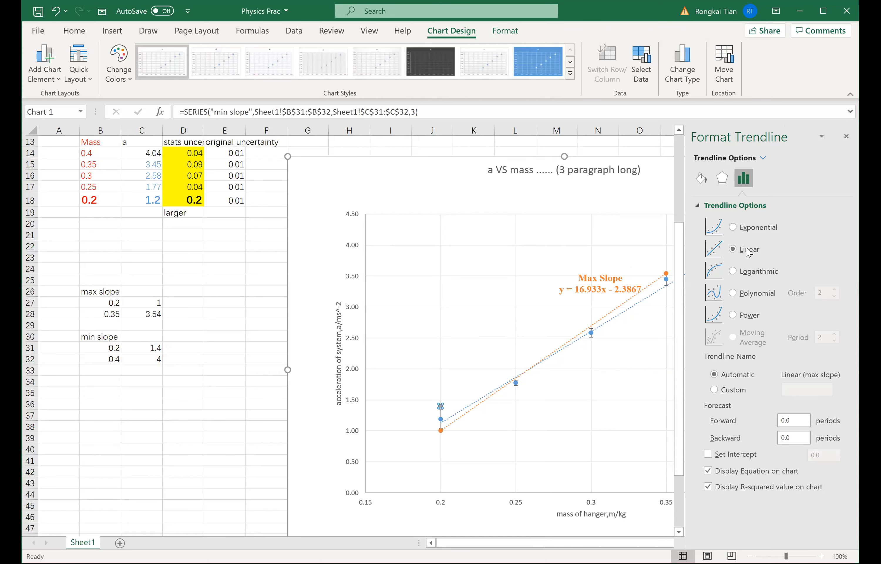
pyautogui.click(741, 472)
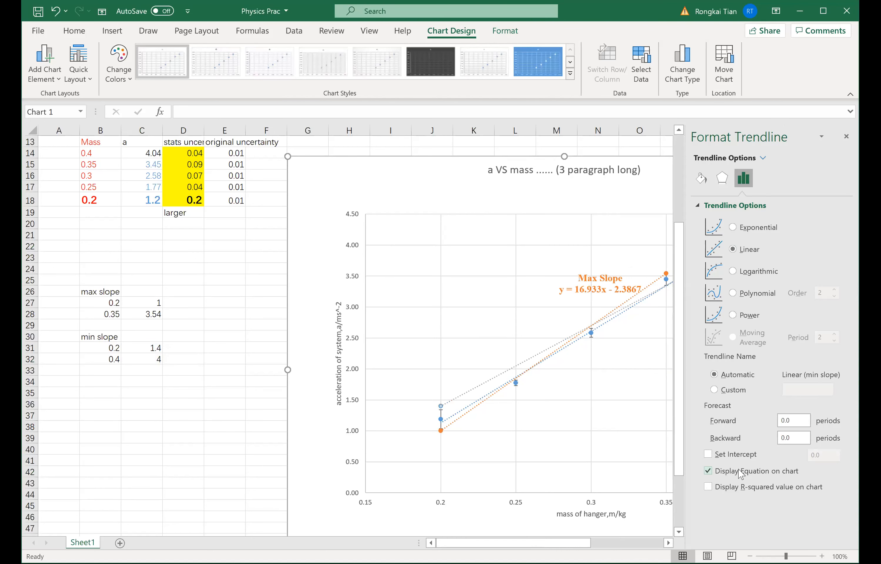
pyautogui.click(746, 491)
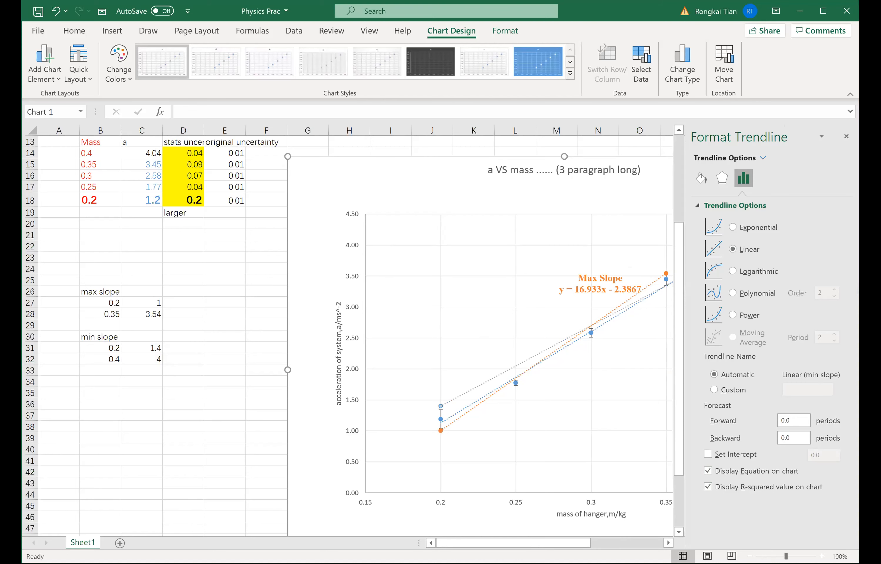
pyautogui.click(846, 136)
# Shift the min slope trendline label up and left of the line's upper end and remove its R-squared line.
pyautogui.click(715, 238)
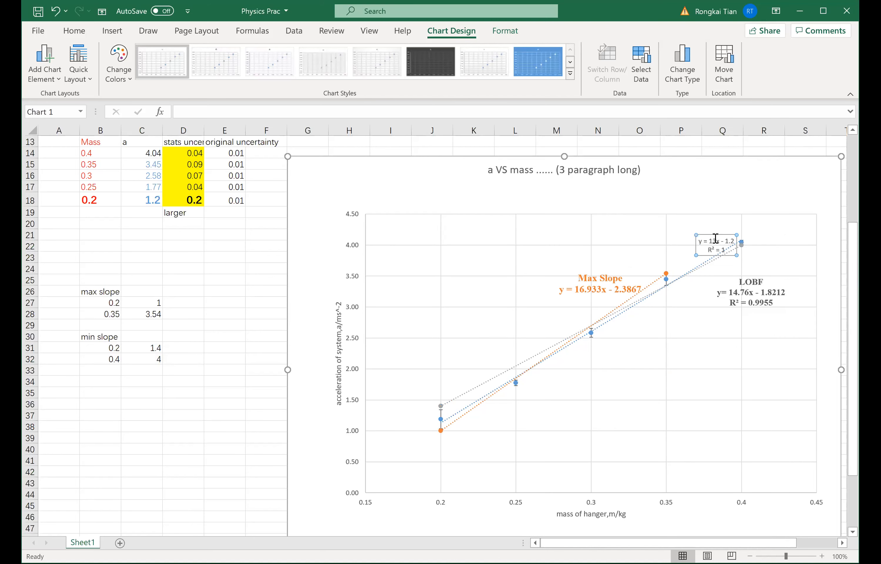
pyautogui.moveTo(698, 237); pyautogui.dragTo(684, 222)
pyautogui.press('BackSpace')
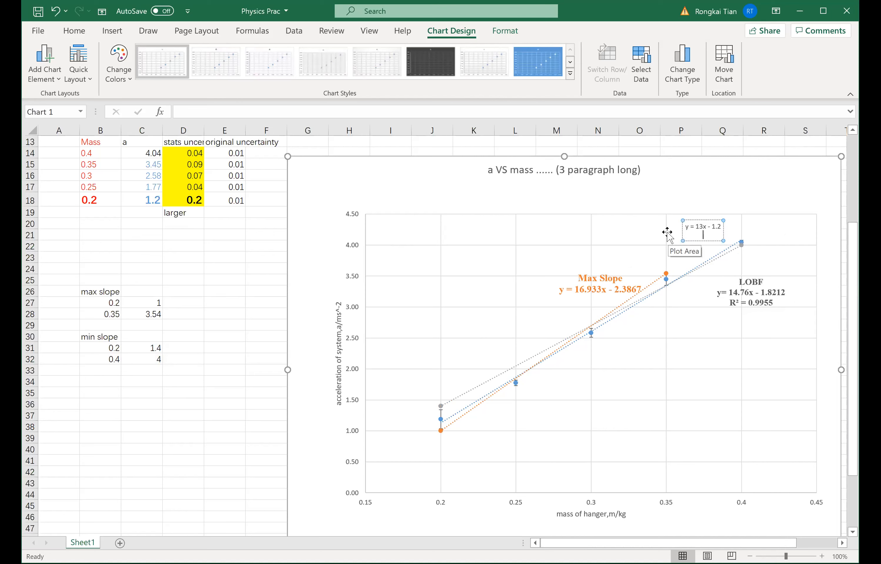
pyautogui.press('BackSpace')
# Format the min slope equation label as bold, gray Times New Roman text at font size 18.
pyautogui.hotkey('ctrl', 'a')
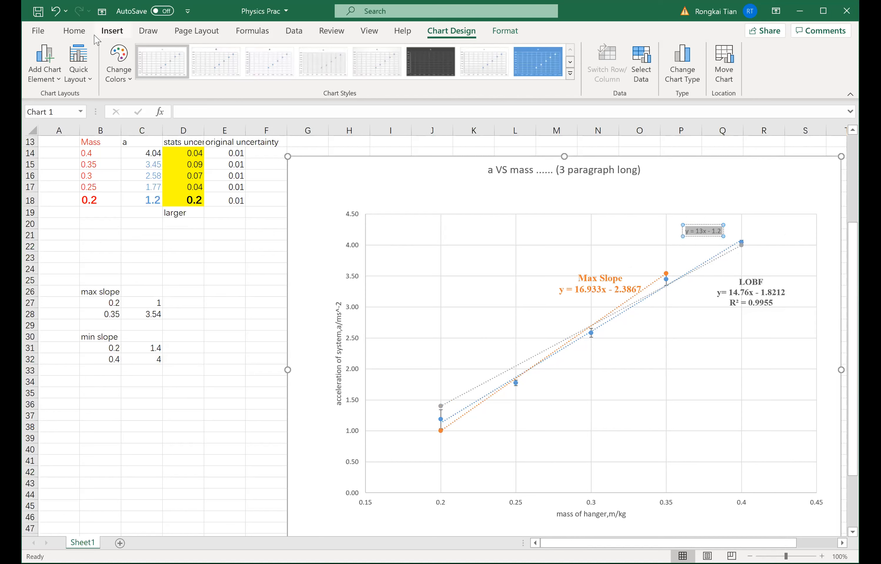
pyautogui.click(75, 32)
pyautogui.click(215, 55)
pyautogui.click(216, 54)
pyautogui.click(215, 54)
pyautogui.click(216, 55)
pyautogui.click(215, 54)
pyautogui.click(216, 54)
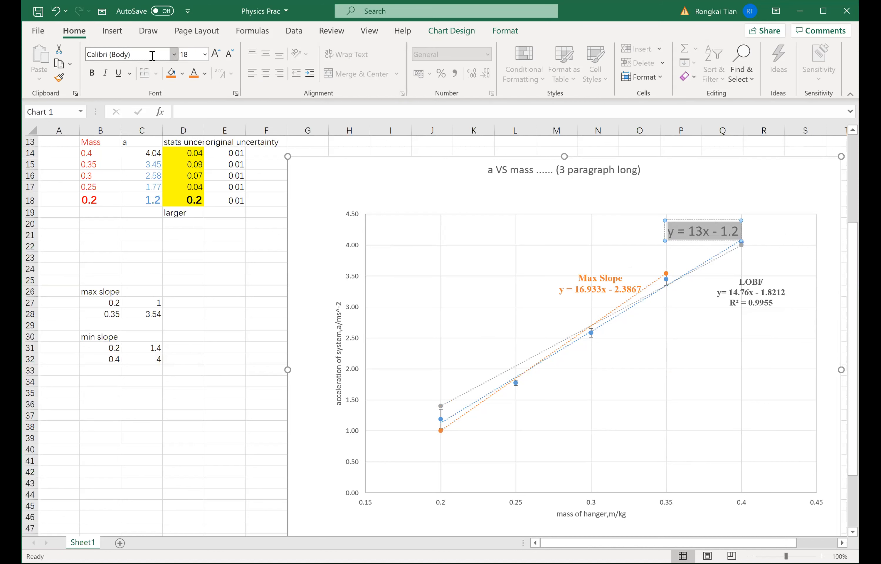
pyautogui.click(152, 54)
pyautogui.write('Times New Roman')
pyautogui.press('Return')
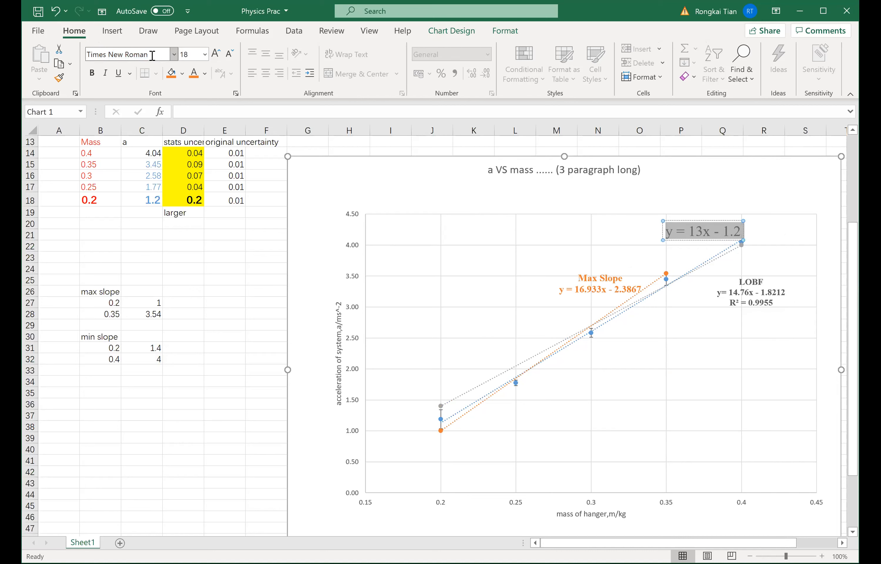
pyautogui.click(182, 73)
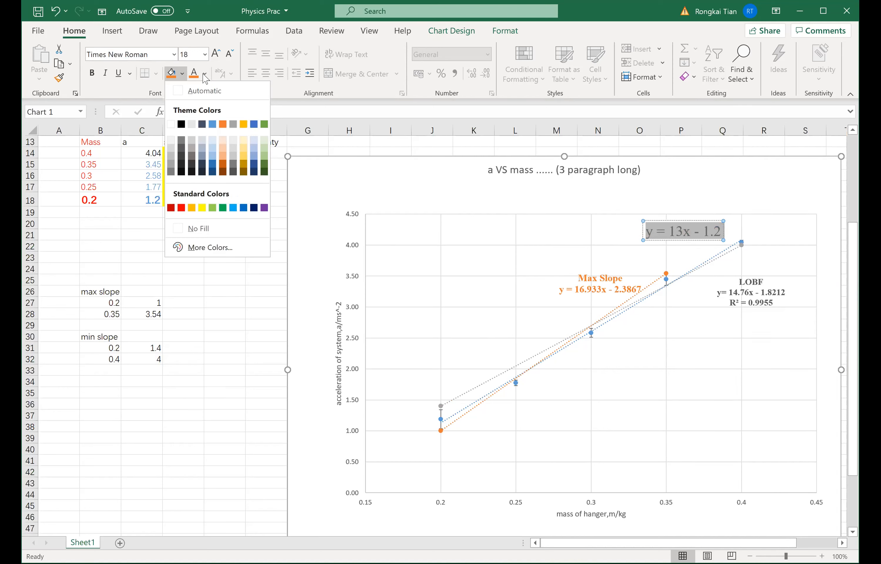
pyautogui.click(115, 83)
pyautogui.click(92, 73)
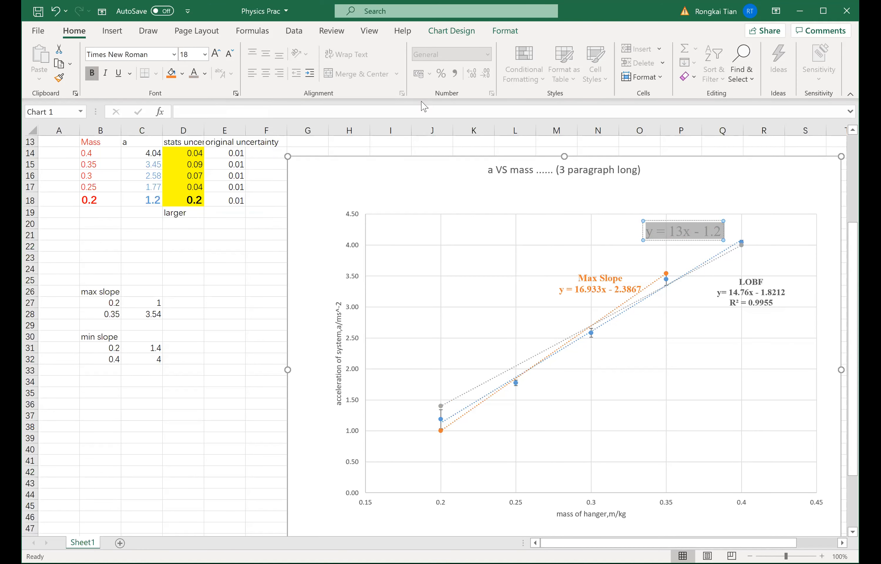
# Move the min slope label above the lower end of its trendline and add the heading "Min Slope" above the equation.
pyautogui.moveTo(690, 219); pyautogui.dragTo(471, 365)
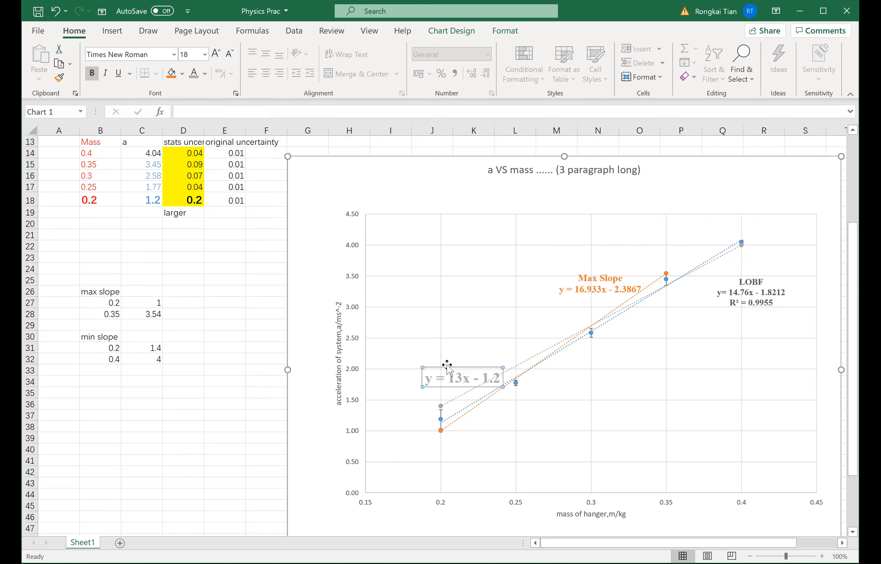
pyautogui.click(448, 366)
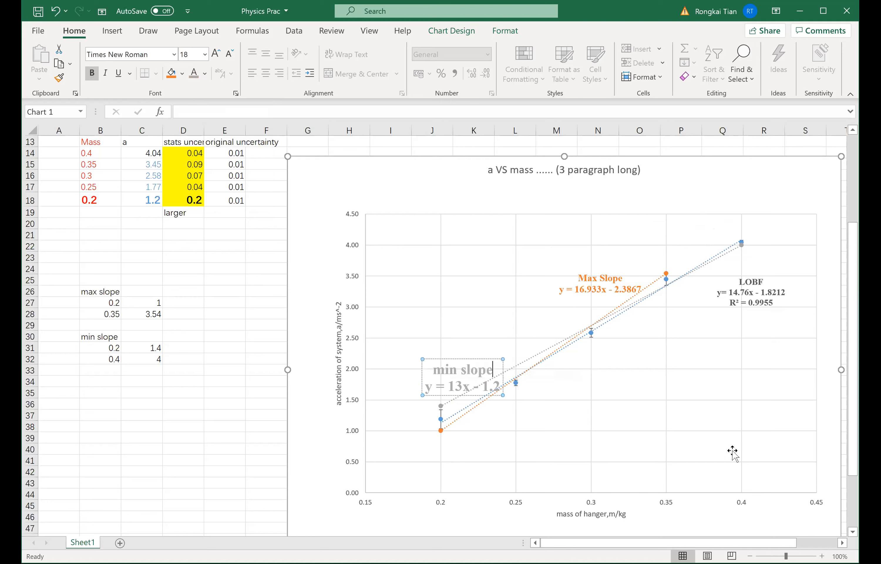
pyautogui.press('BackSpace')
pyautogui.write('S')
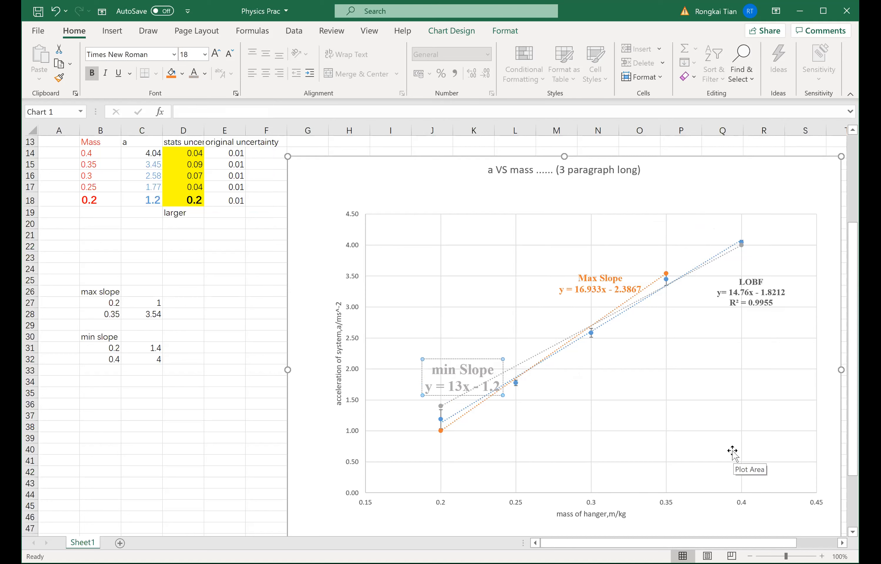
pyautogui.press('BackSpace')
pyautogui.write('M')
pyautogui.click(464, 359)
pyautogui.moveTo(460, 353); pyautogui.dragTo(452, 343)
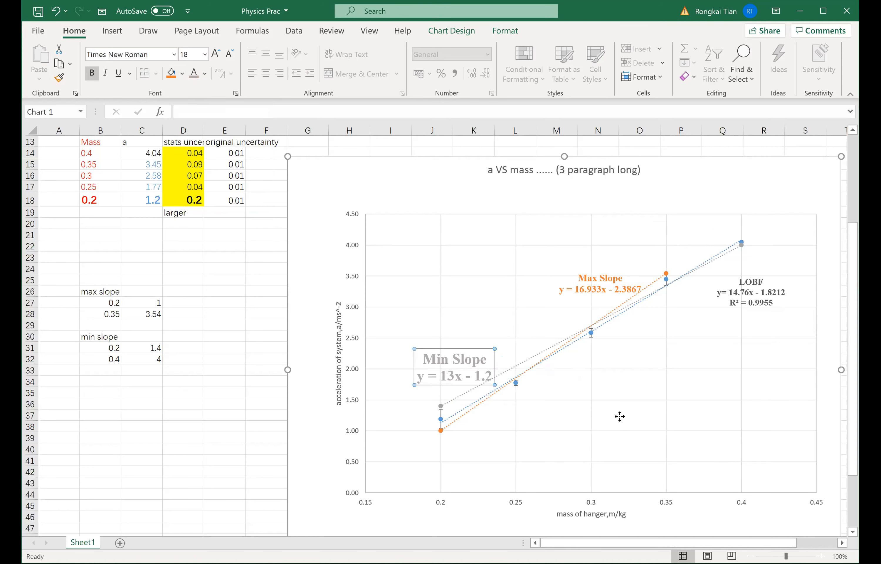
pyautogui.click(625, 415)
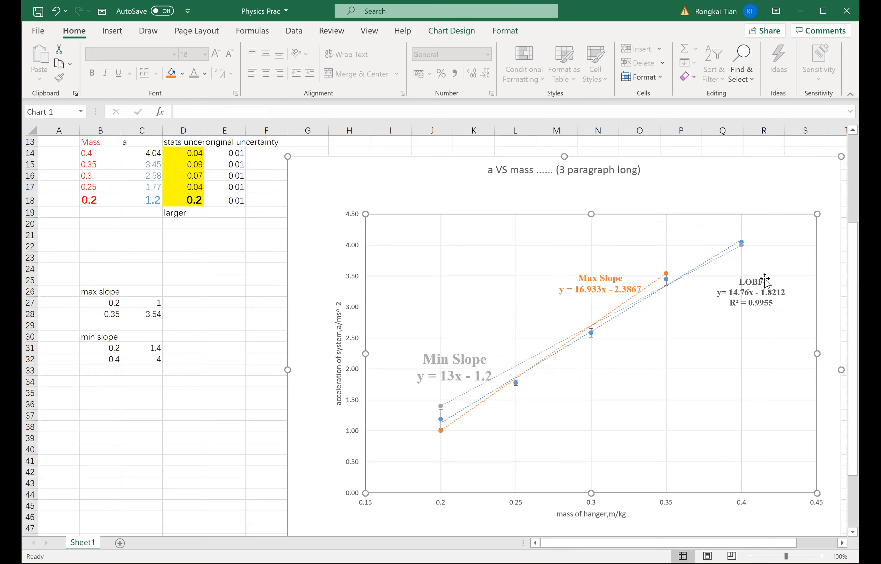
pyautogui.click(743, 285)
pyautogui.click(614, 290)
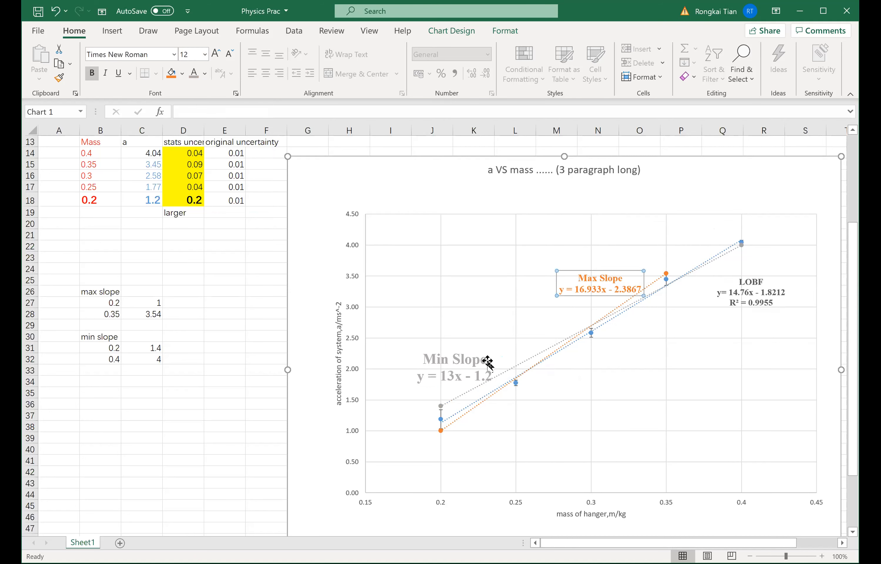
pyautogui.click(464, 368)
# Set the max slope trendline's line color to green.
pyautogui.click(475, 409)
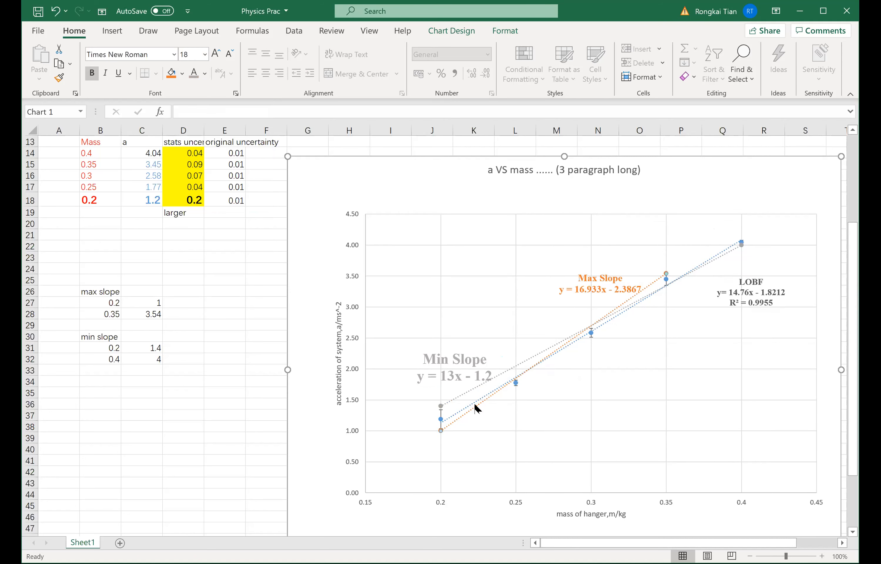
pyautogui.doubleClick(475, 410)
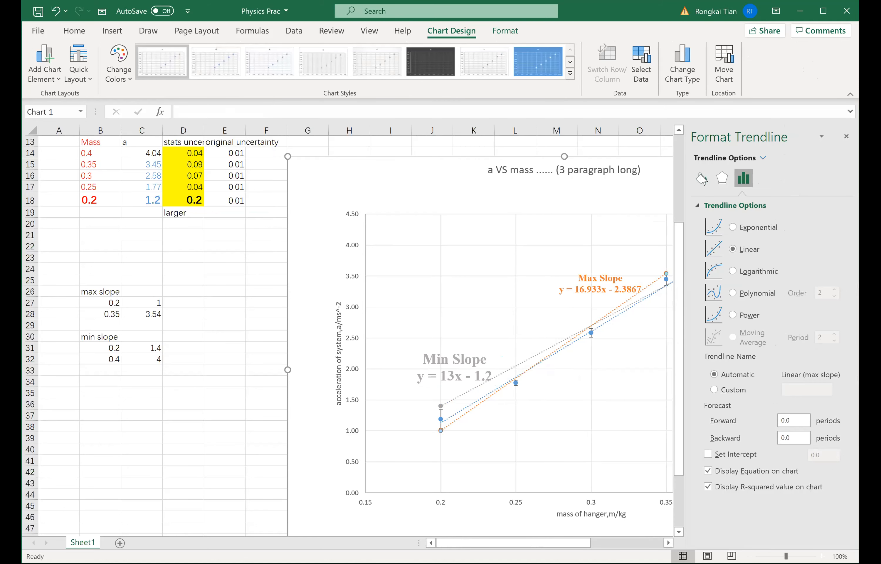
pyautogui.click(701, 178)
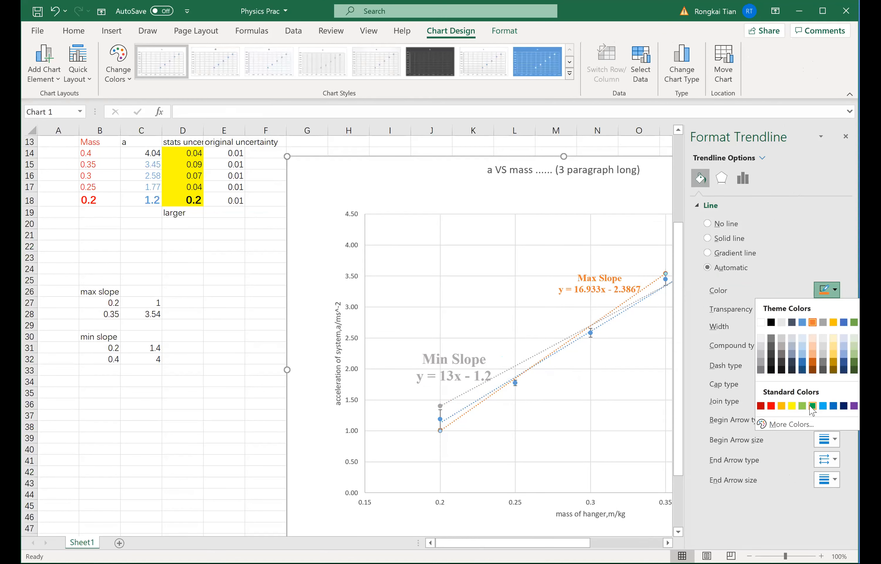
pyautogui.click(549, 403)
# Try an orange fill on the Max Slope label, and undo both the fill and the green trendline color.
pyautogui.click(595, 281)
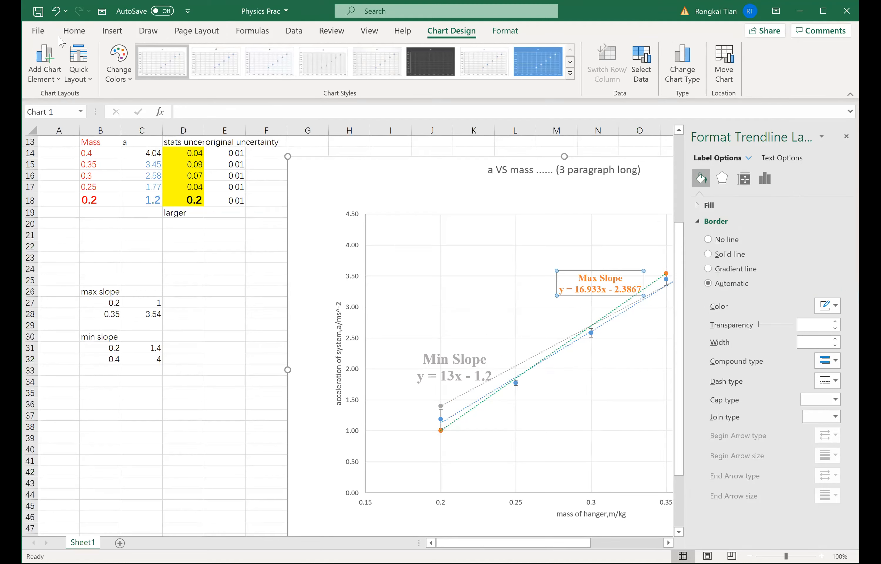
pyautogui.click(74, 31)
pyautogui.click(173, 73)
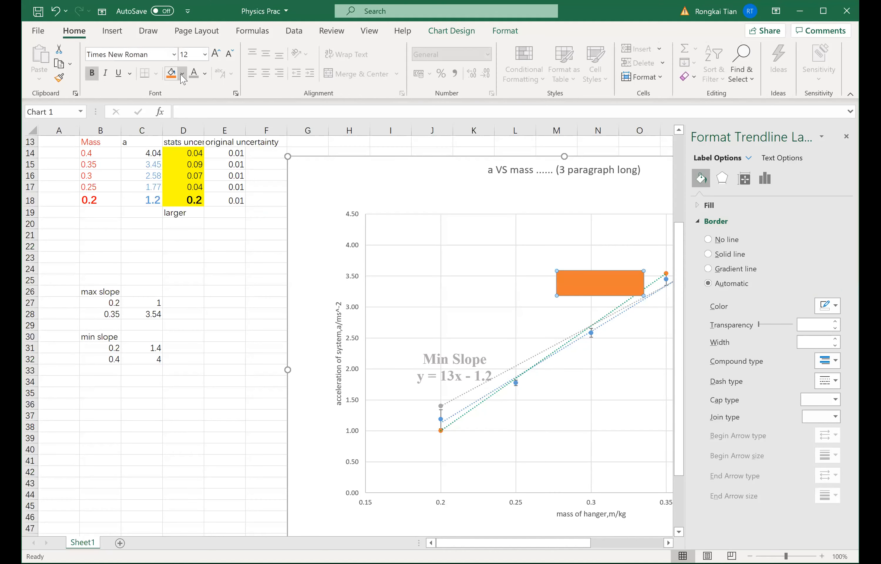
pyautogui.hotkey('ctrl', 'z')
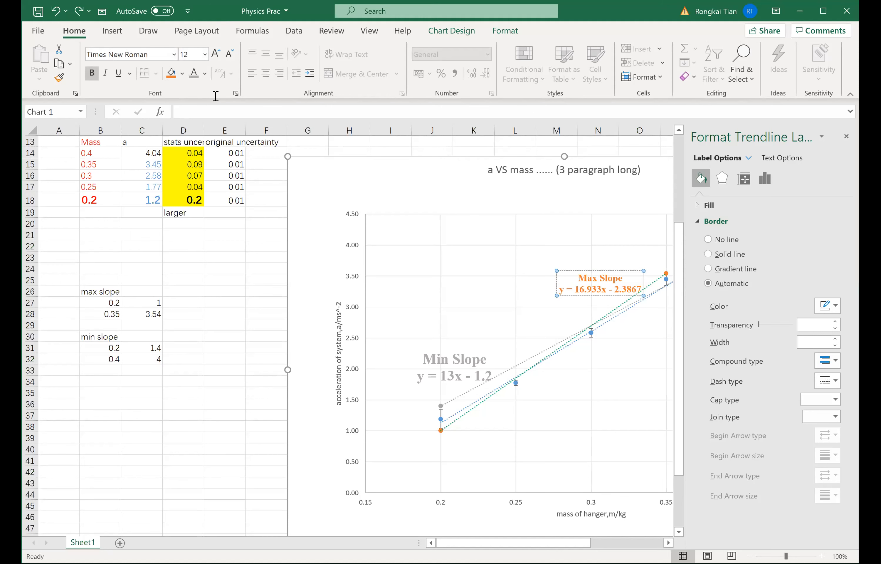
pyautogui.hotkey('ctrl', 'z')
# Color the Max Slope heading and its equation text green.
pyautogui.click(613, 280)
pyautogui.click(532, 232)
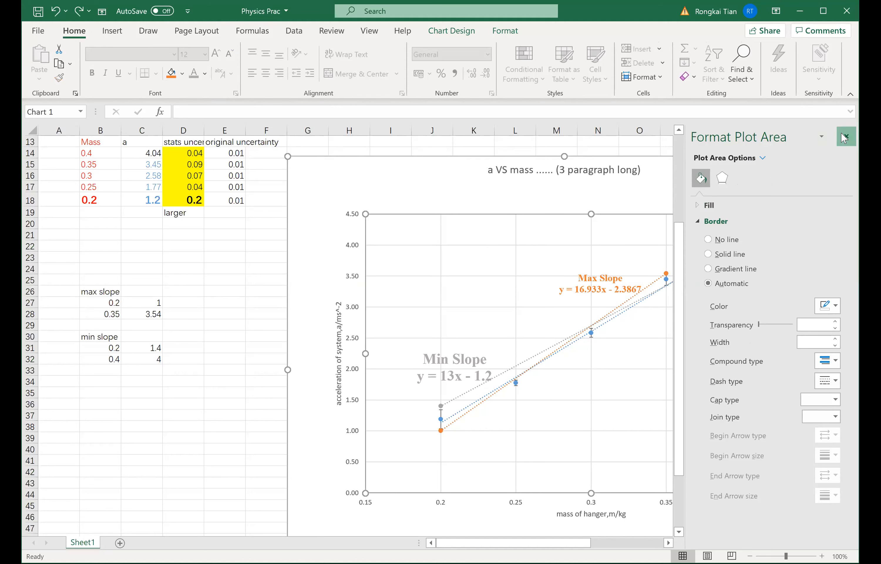
pyautogui.click(846, 136)
pyautogui.click(579, 276)
pyautogui.moveTo(579, 276); pyautogui.dragTo(658, 285)
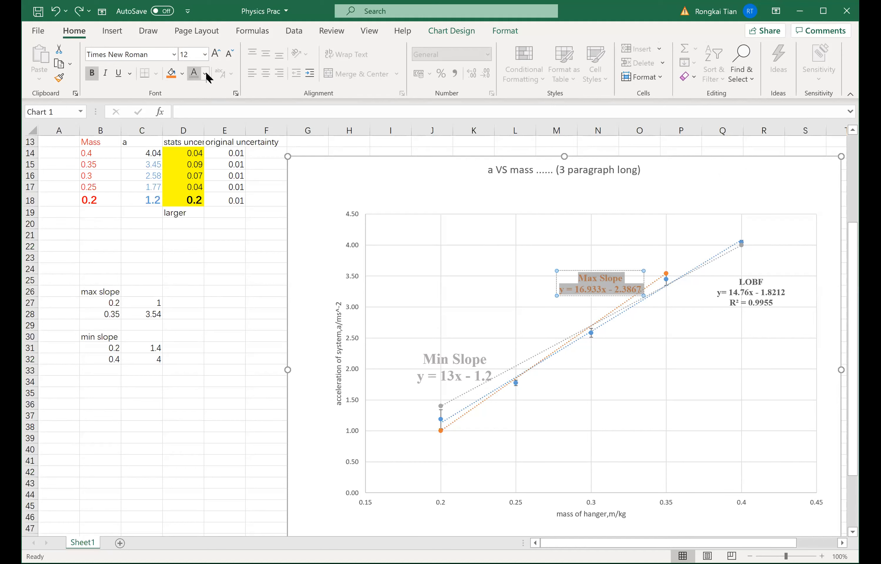
pyautogui.click(625, 348)
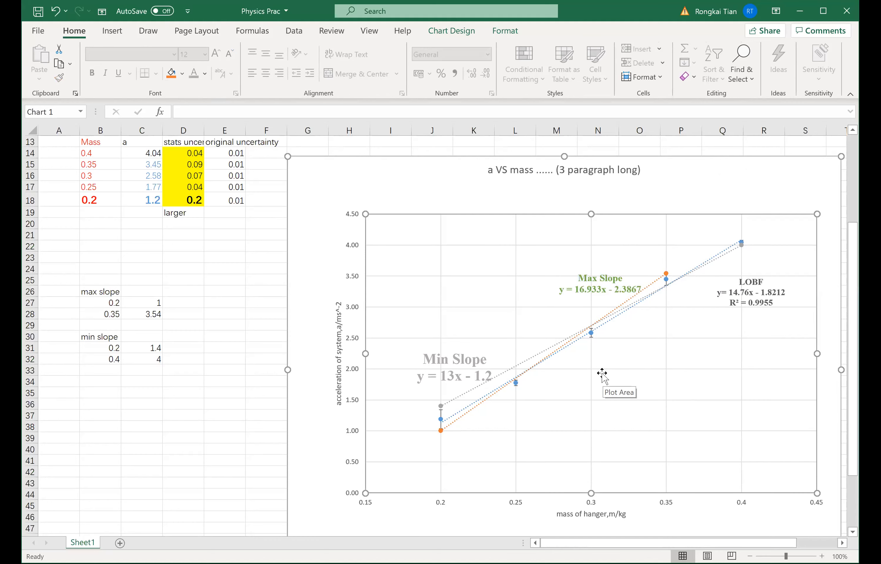
# Add minor gridlines to the chart's vertical acceleration axis and horizontal mass axis.
pyautogui.click(750, 556)
pyautogui.click(750, 555)
pyautogui.click(750, 556)
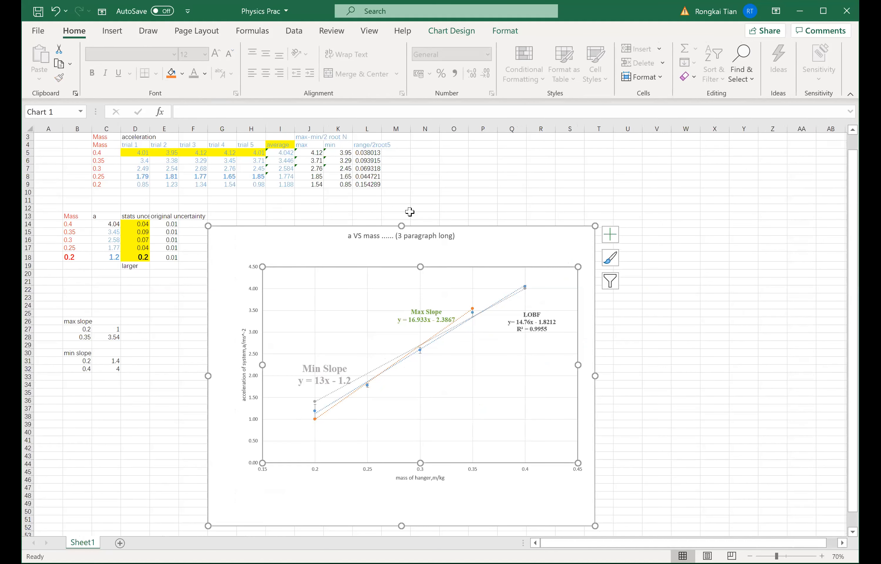
pyautogui.click(253, 312)
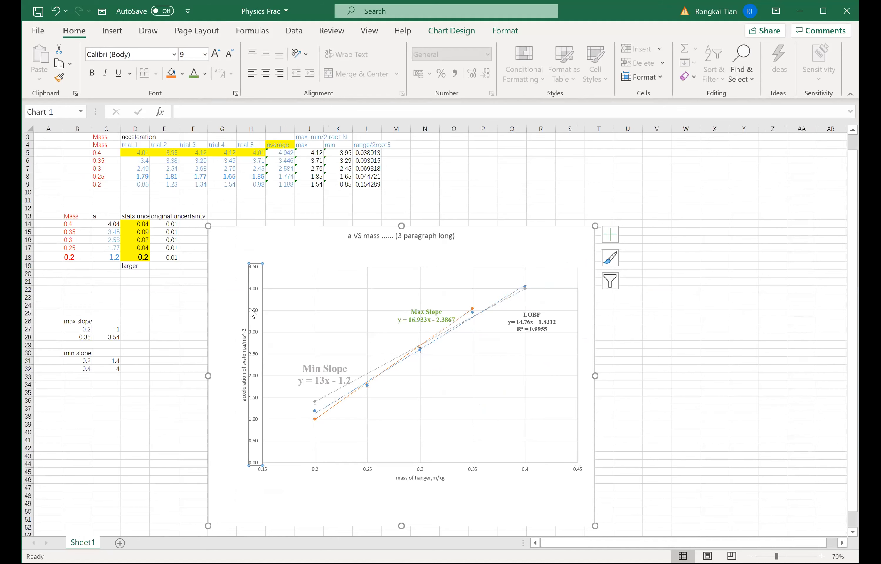
pyautogui.rightClick(255, 294)
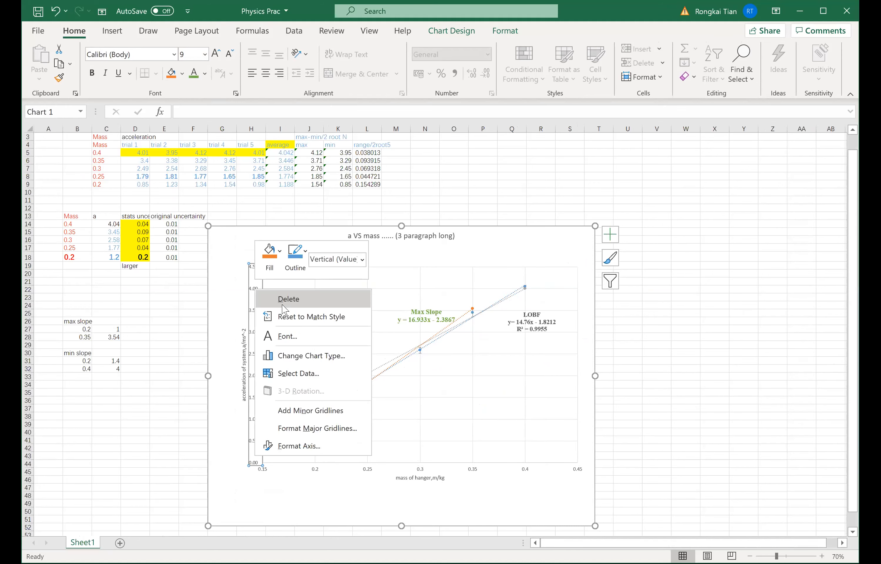
pyautogui.click(316, 410)
pyautogui.click(422, 472)
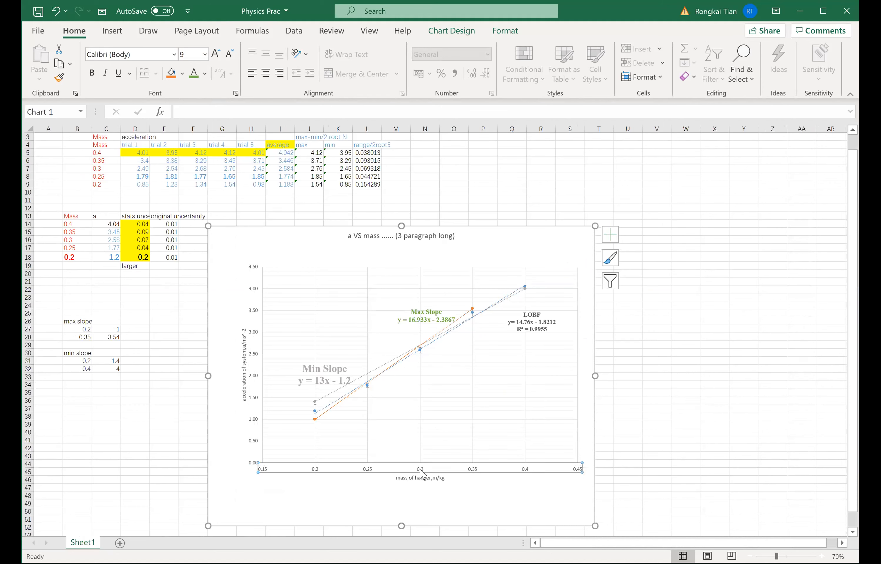
pyautogui.rightClick(422, 473)
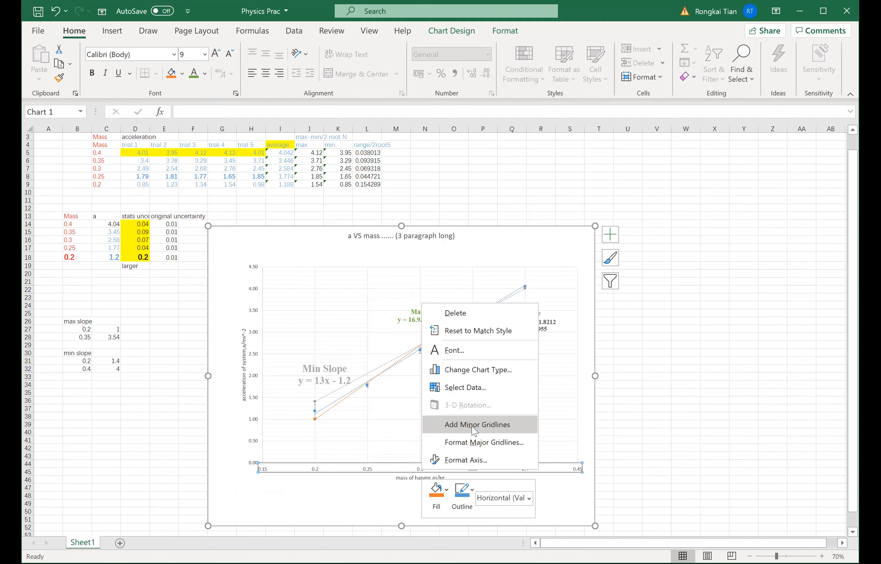
pyautogui.click(566, 255)
# Enlarge the chart up and to the right, and stretch its plot area to nearly fill the chart frame.
pyautogui.moveTo(595, 225); pyautogui.dragTo(668, 208)
pyautogui.click(573, 363)
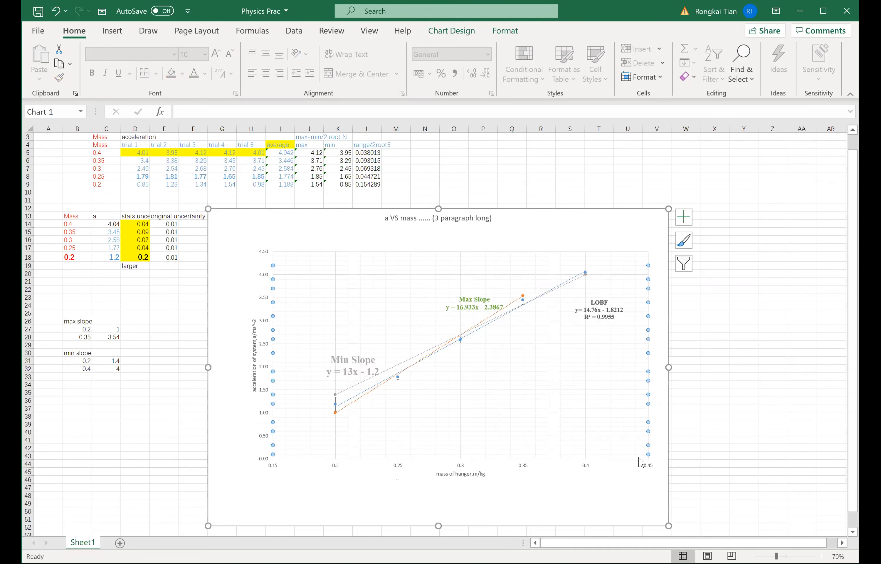
pyautogui.click(635, 255)
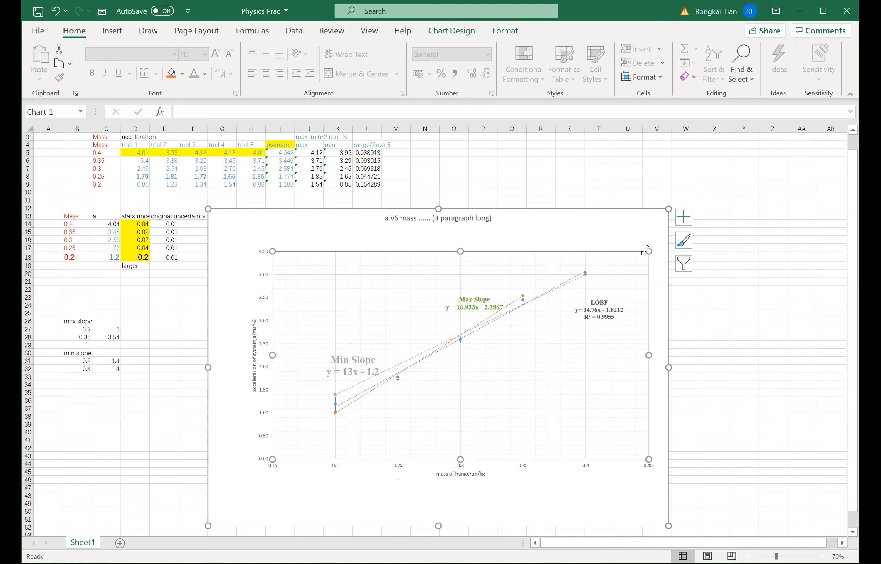
pyautogui.moveTo(647, 251); pyautogui.dragTo(648, 239)
pyautogui.moveTo(270, 462); pyautogui.dragTo(238, 505)
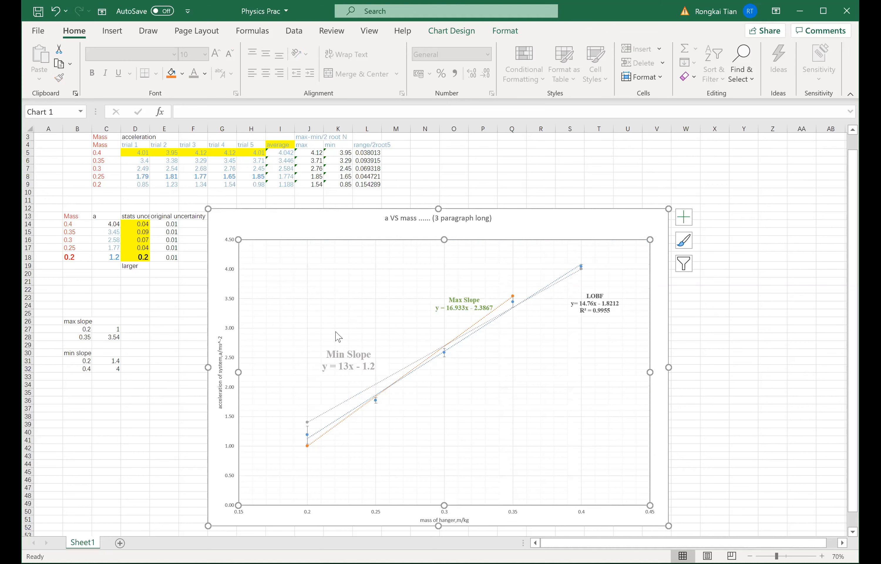
pyautogui.moveTo(557, 221); pyautogui.dragTo(564, 218)
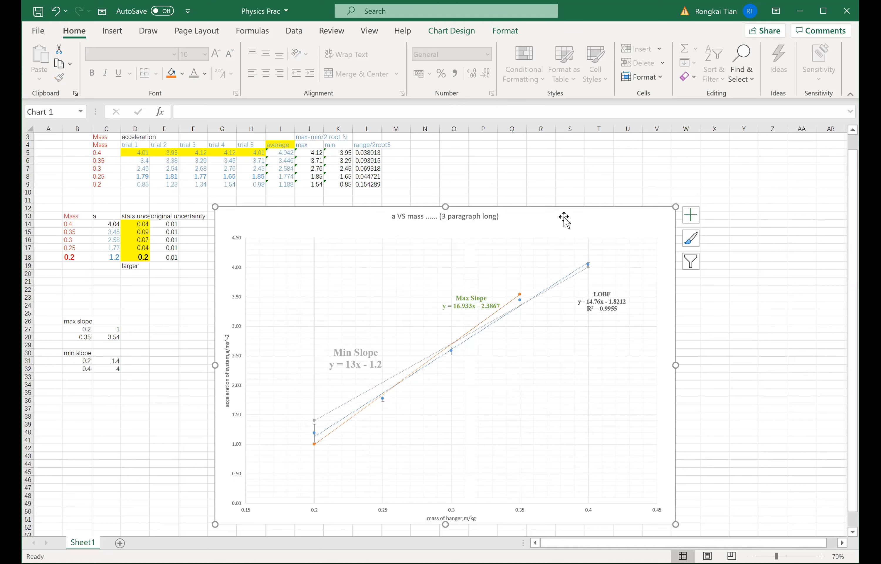